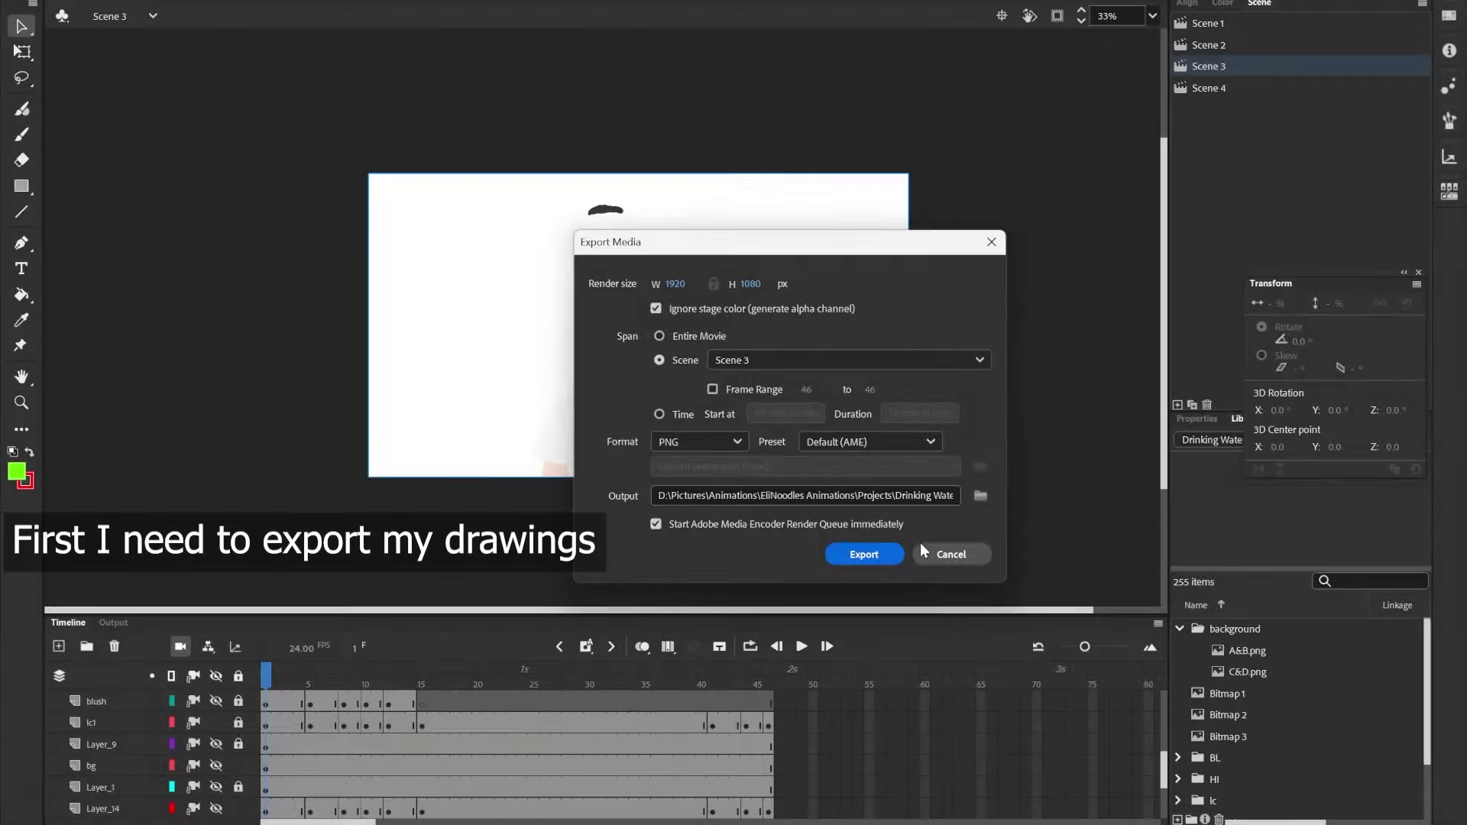
Open the Export Media settings from the File menu.
click(114, 2)
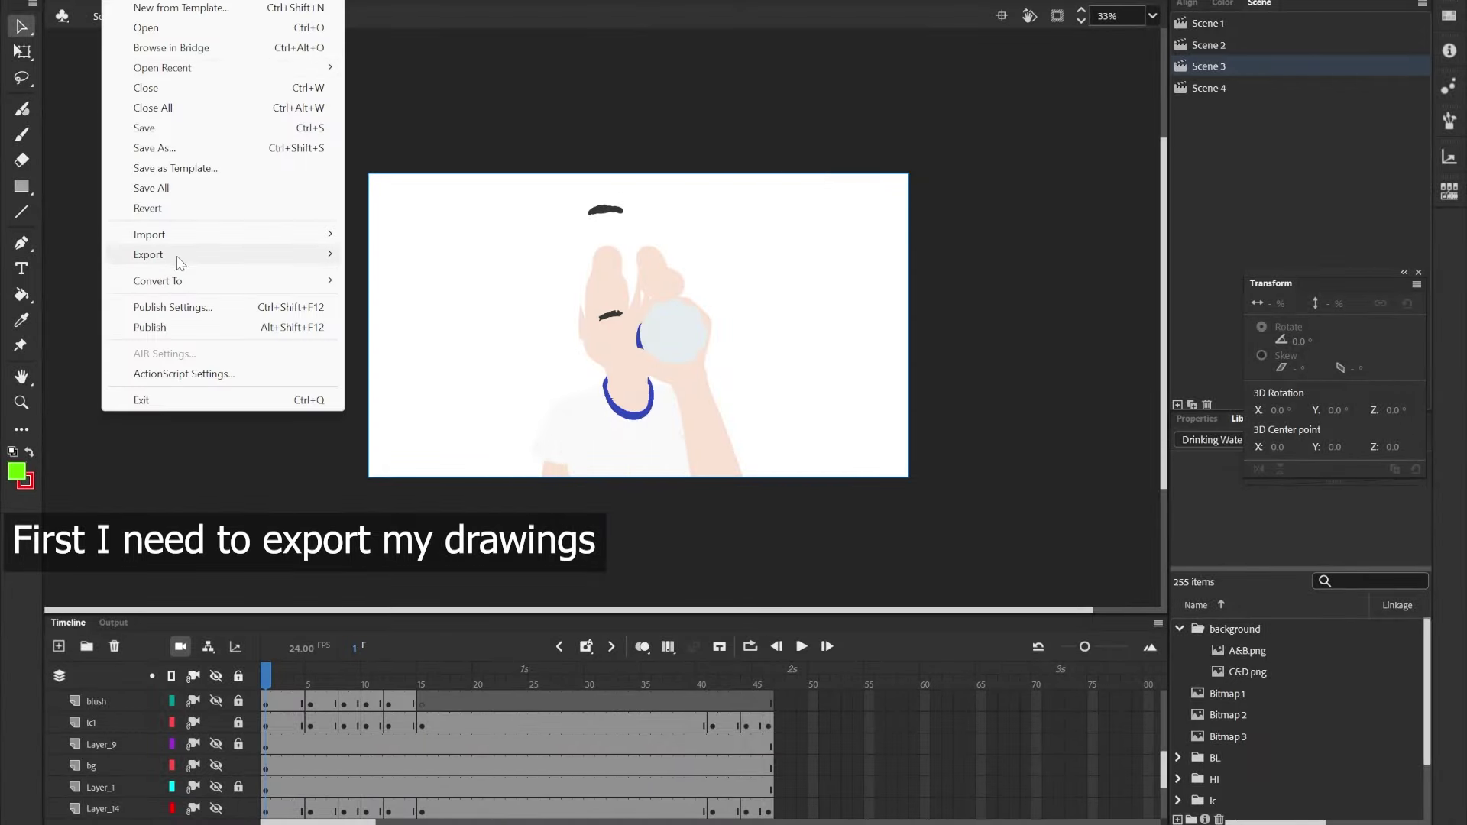
mouse_move(180, 263)
click(527, 316)
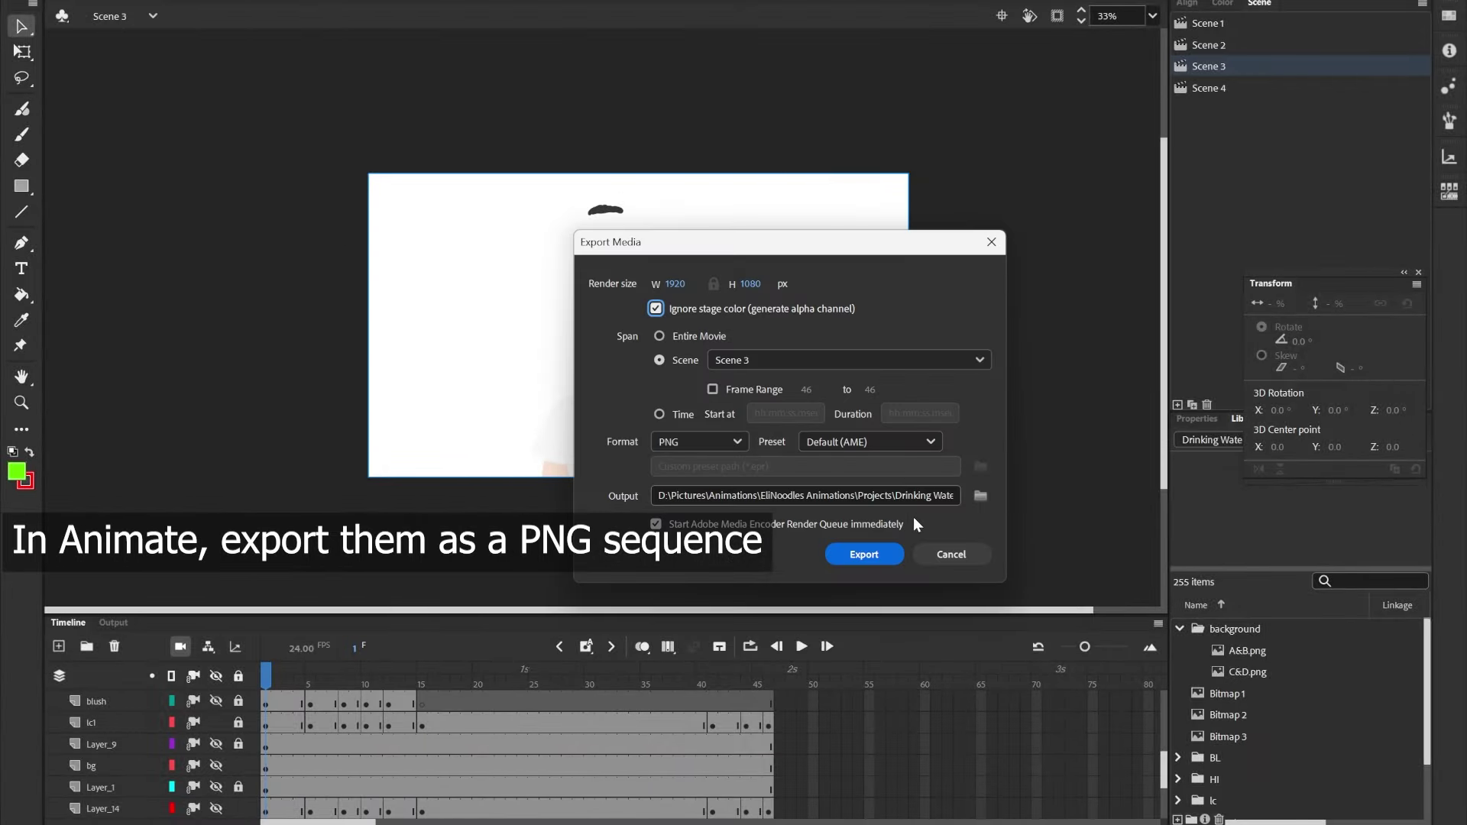
Create a C_LC1 folder inside FINAL_FRAMES\C and open it as the output location.
click(981, 496)
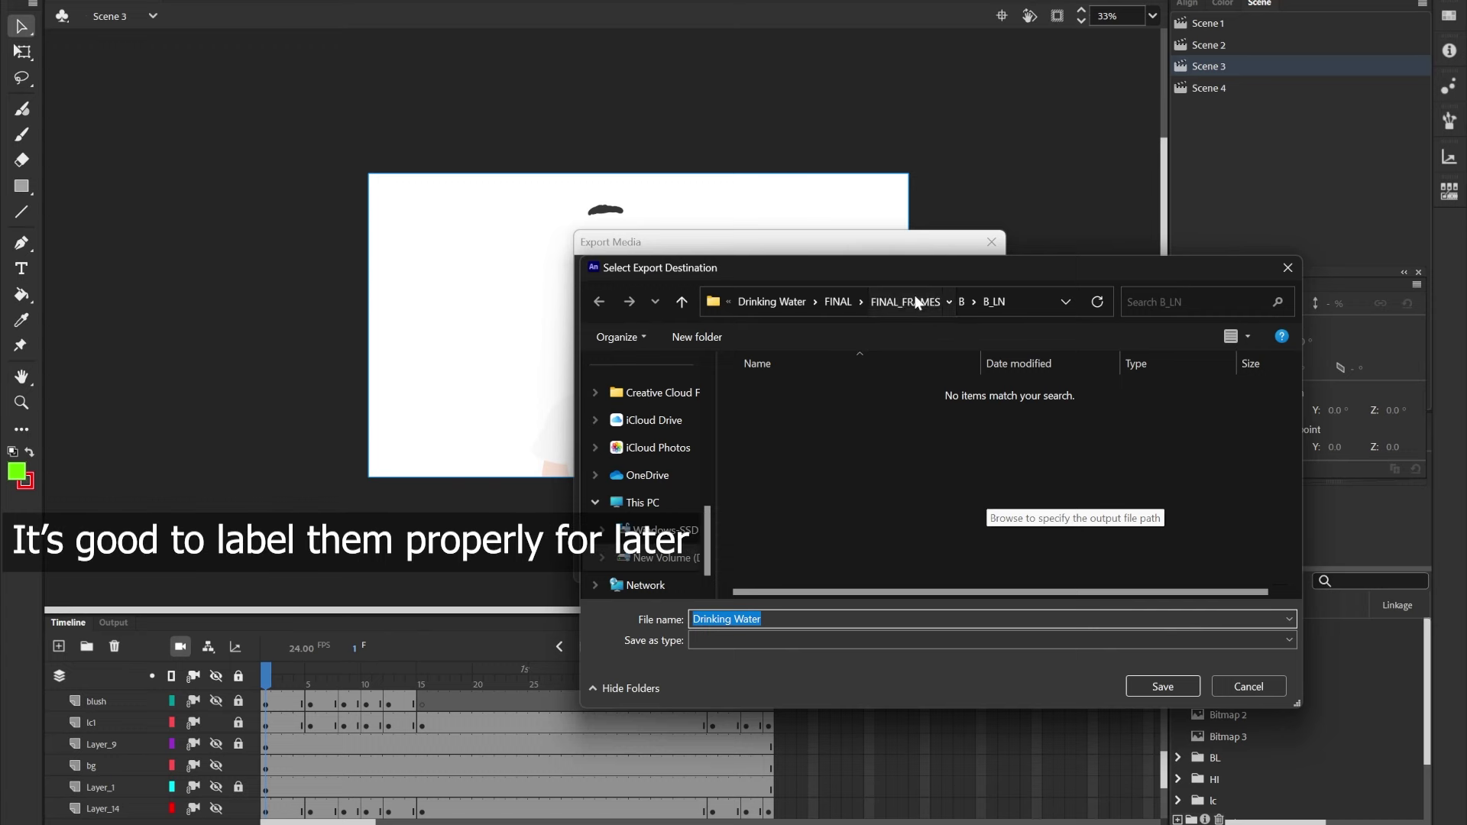
click(917, 302)
double_click(786, 443)
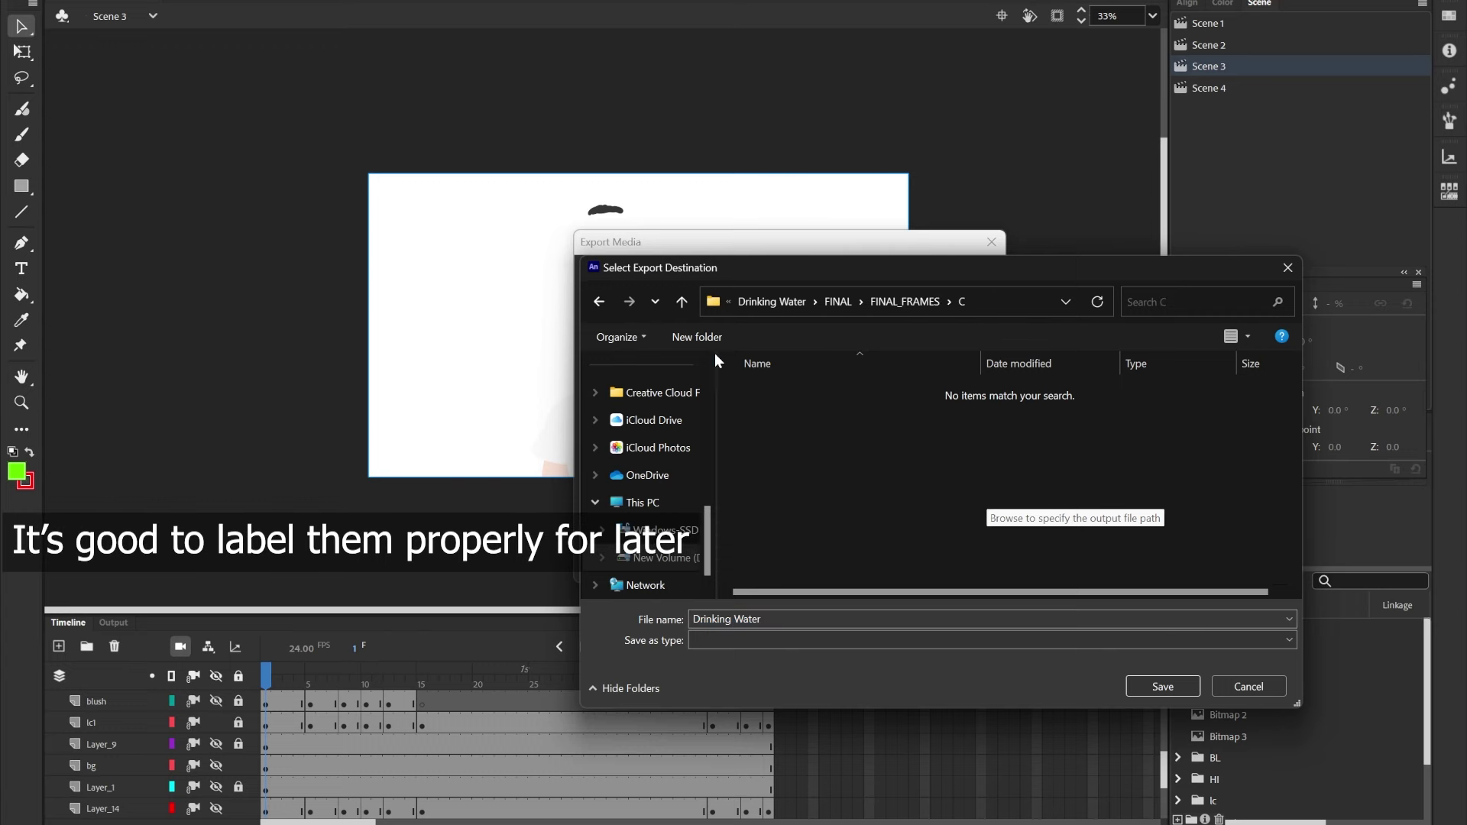
click(697, 337)
text(_LC1)
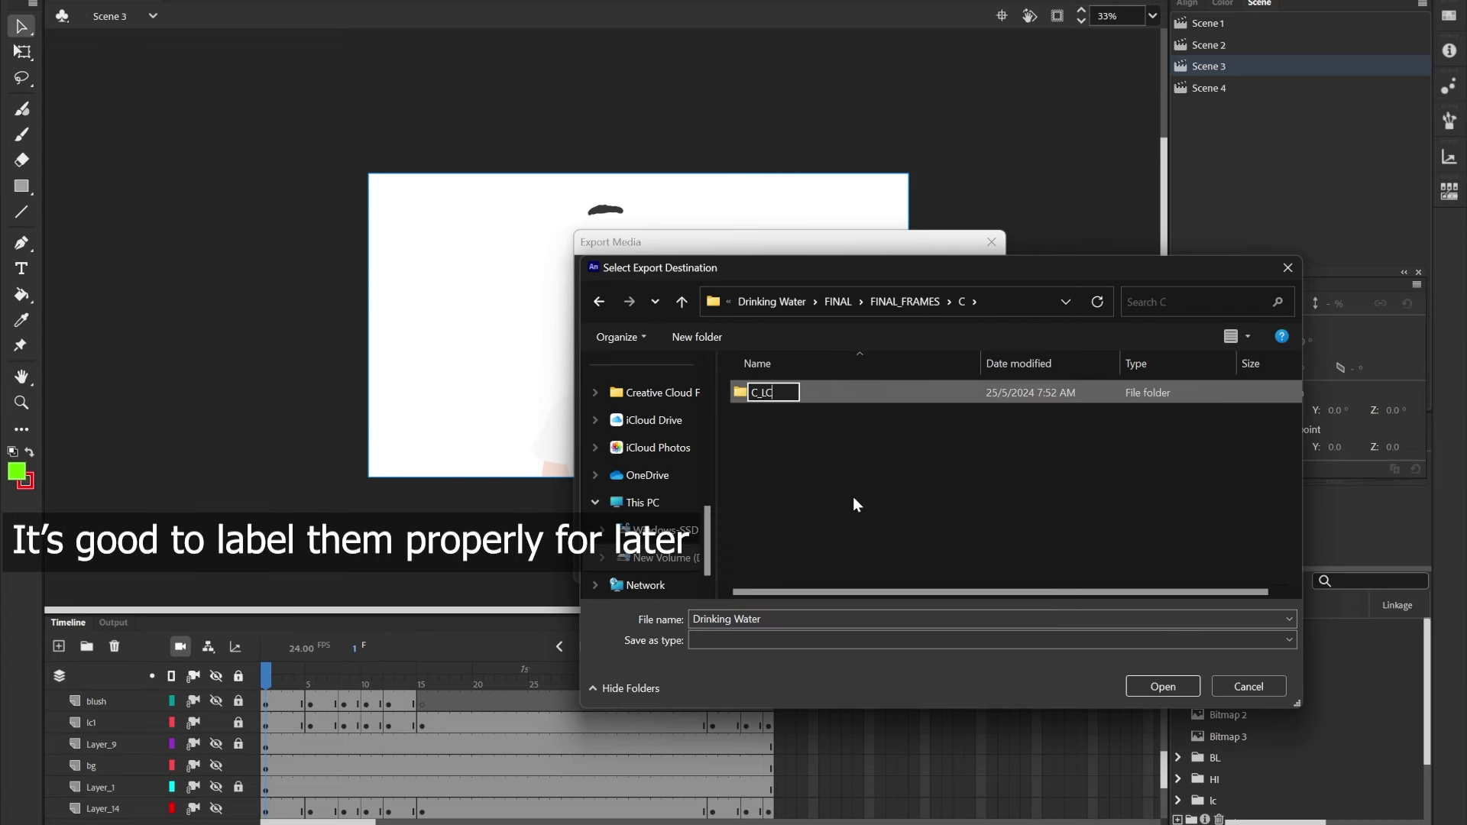
key(Return)
key(Return)
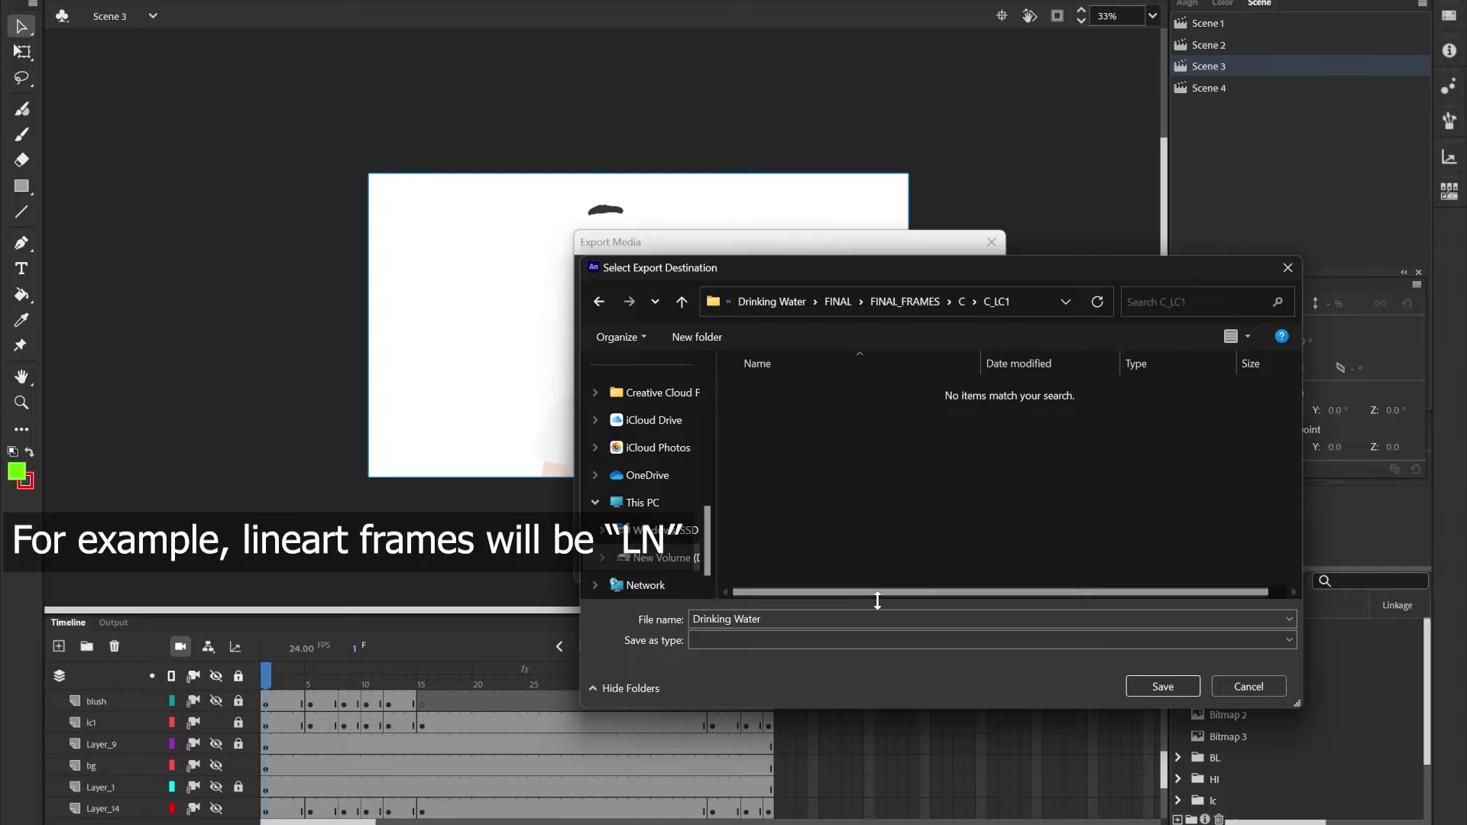
click(880, 618)
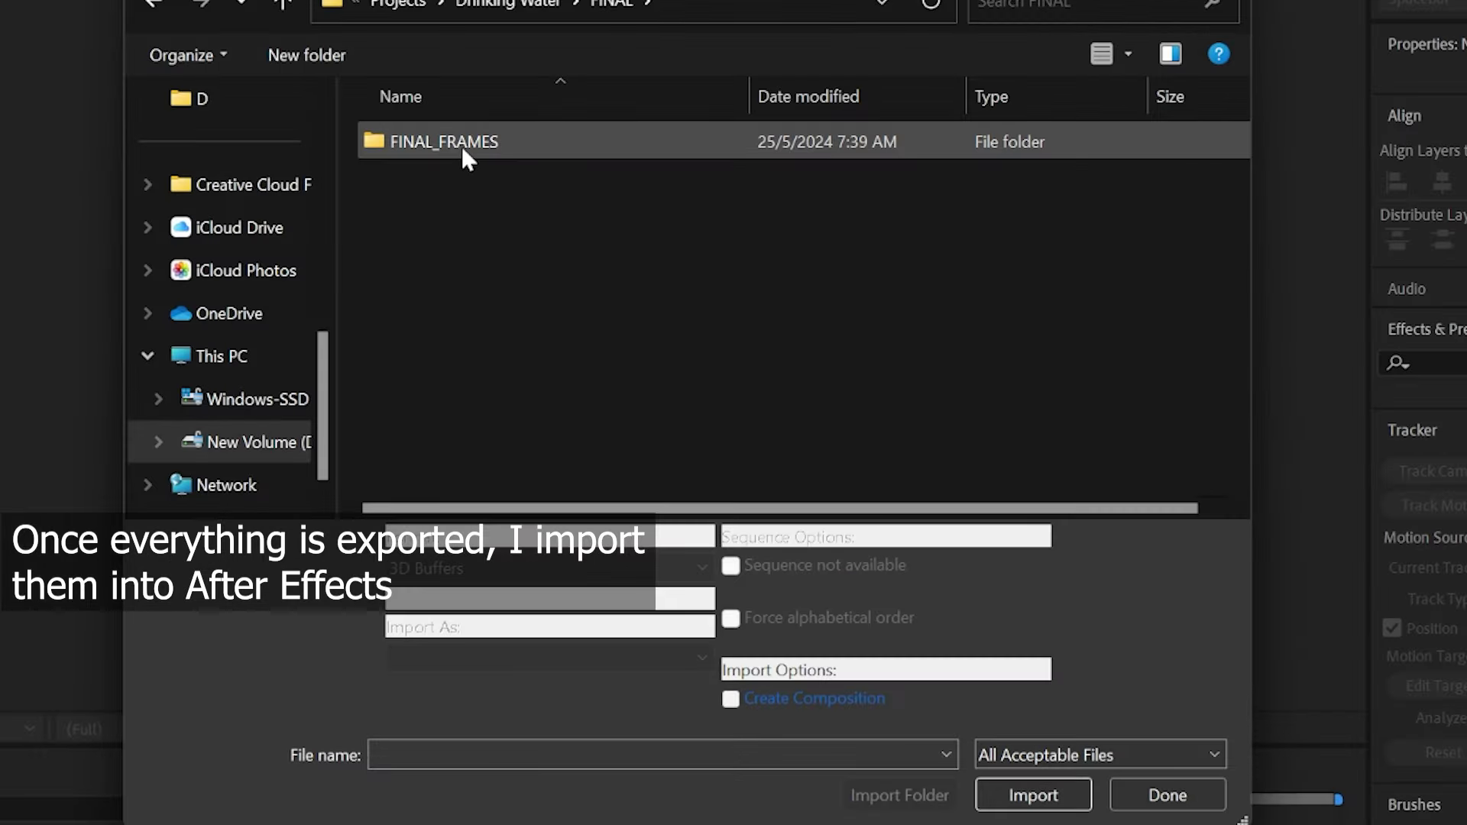
Import the hi frames from FINAL_FRAMES\A as the A_HI PNG sequence.
double_click(463, 149)
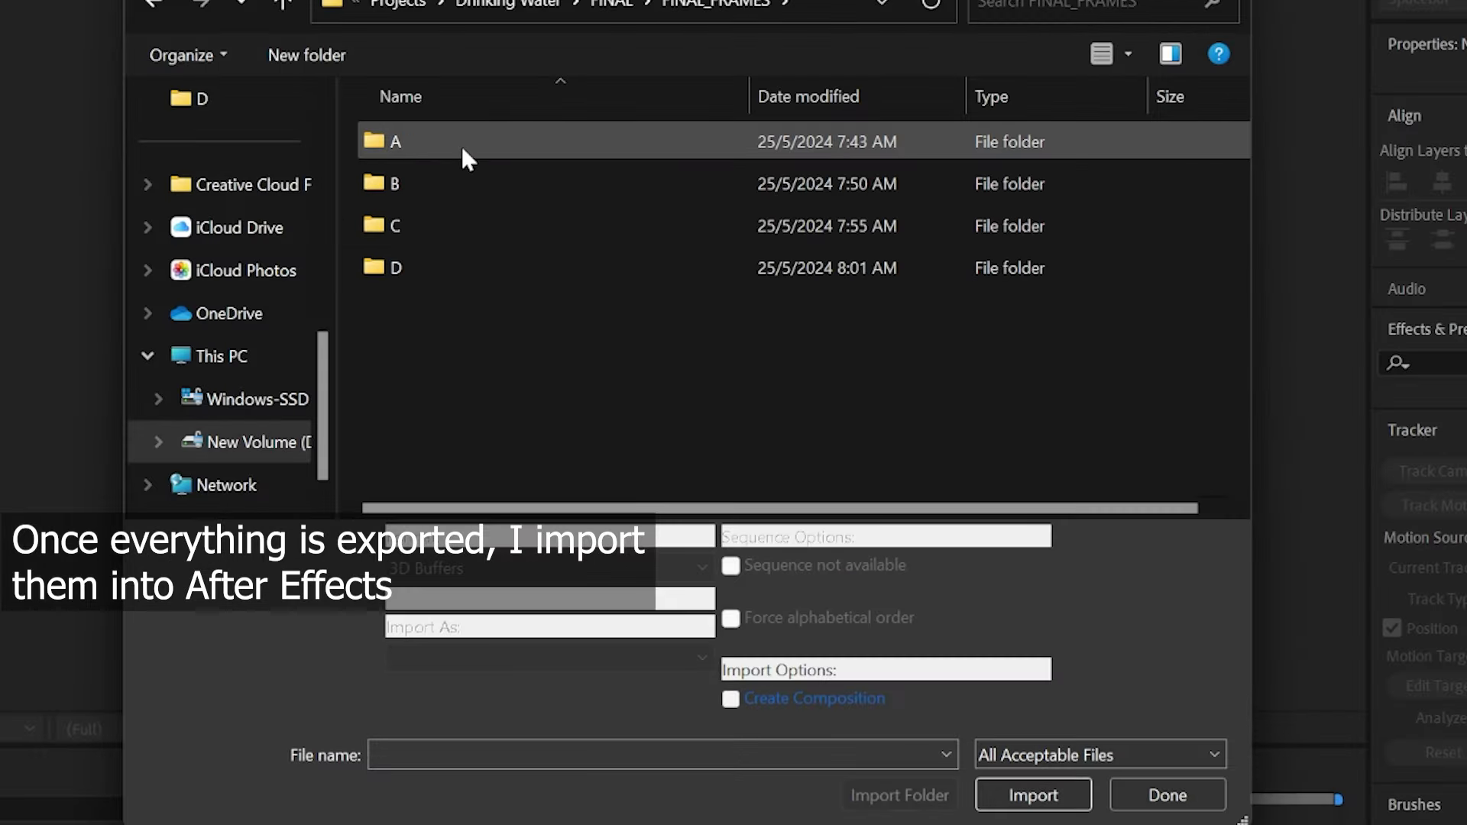
double_click(463, 150)
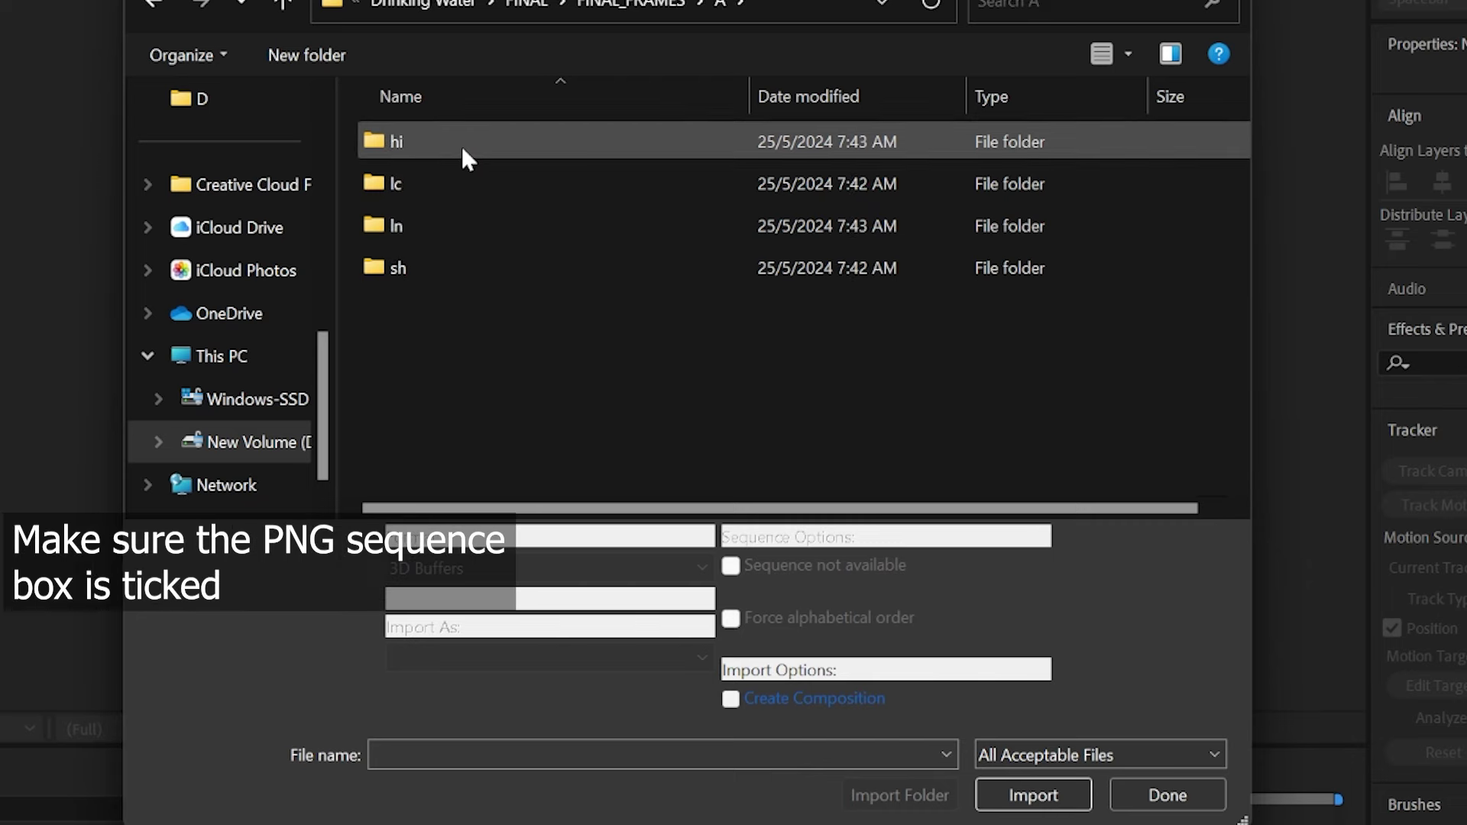
double_click(463, 150)
click(463, 151)
click(731, 566)
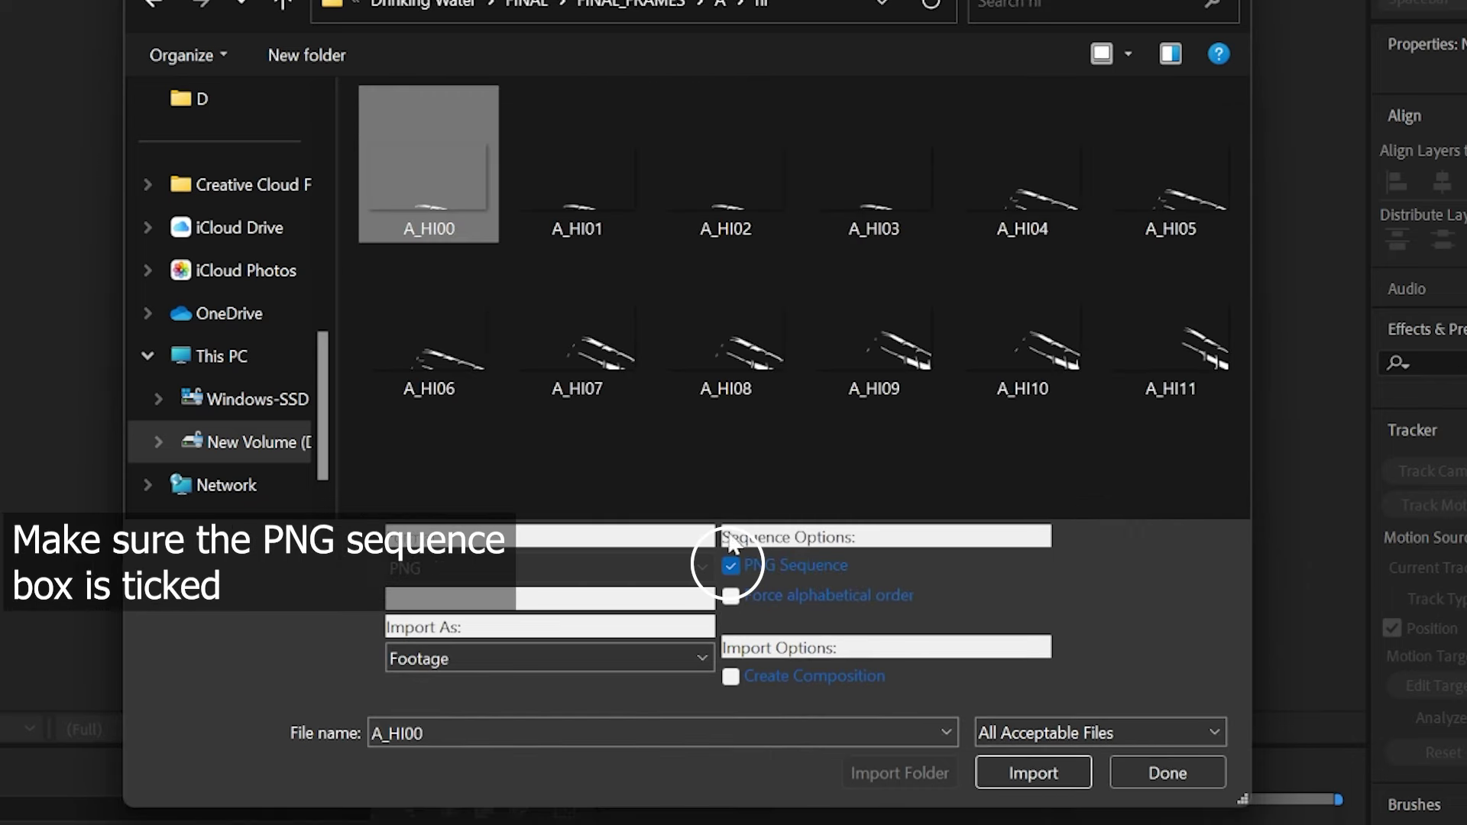
click(1001, 769)
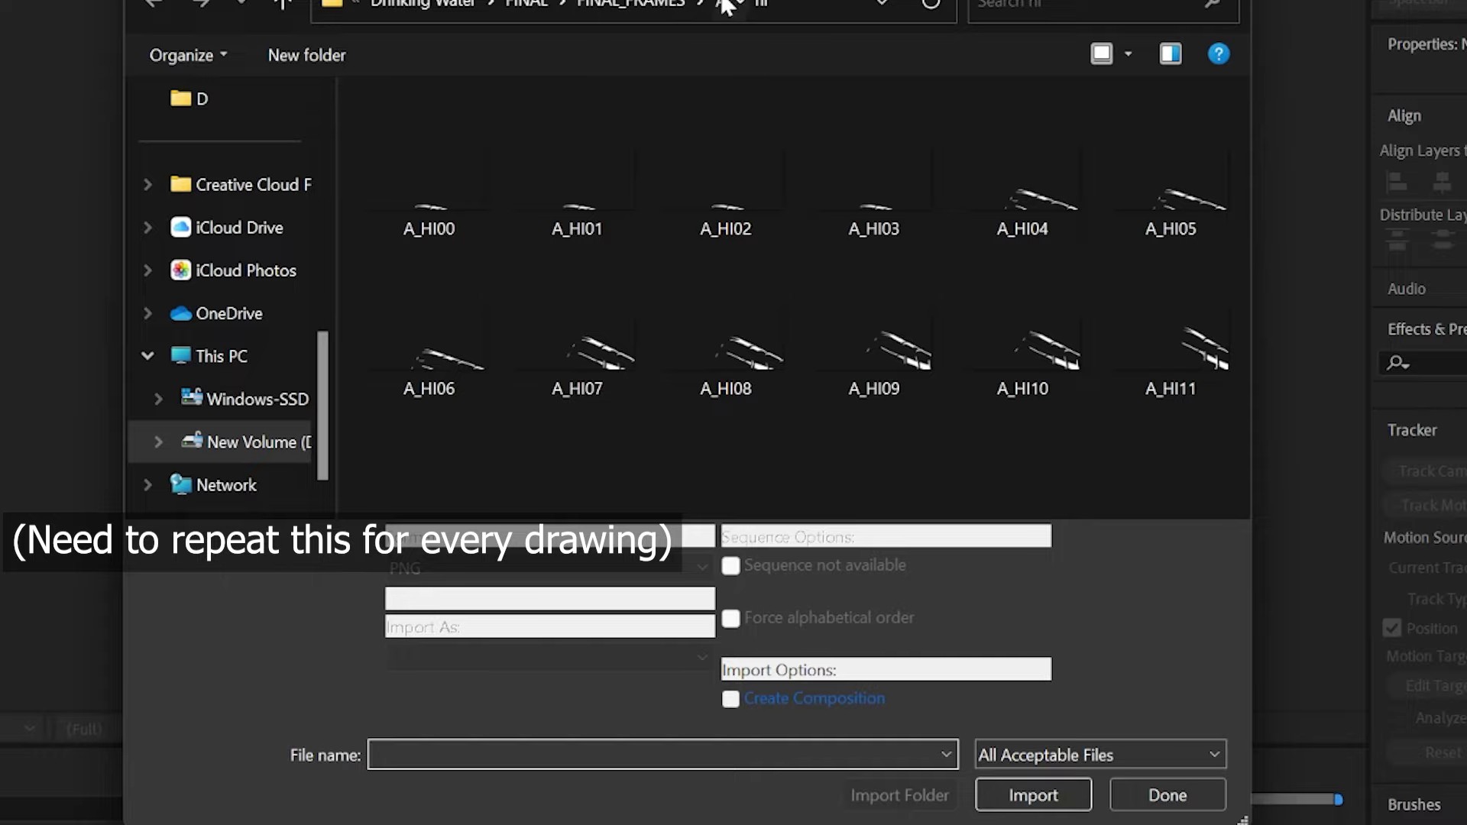
Import the lc colour frames as the A_LC PNG sequence.
click(722, 4)
double_click(429, 186)
click(428, 183)
click(731, 566)
click(1034, 796)
key(ctrl+i)
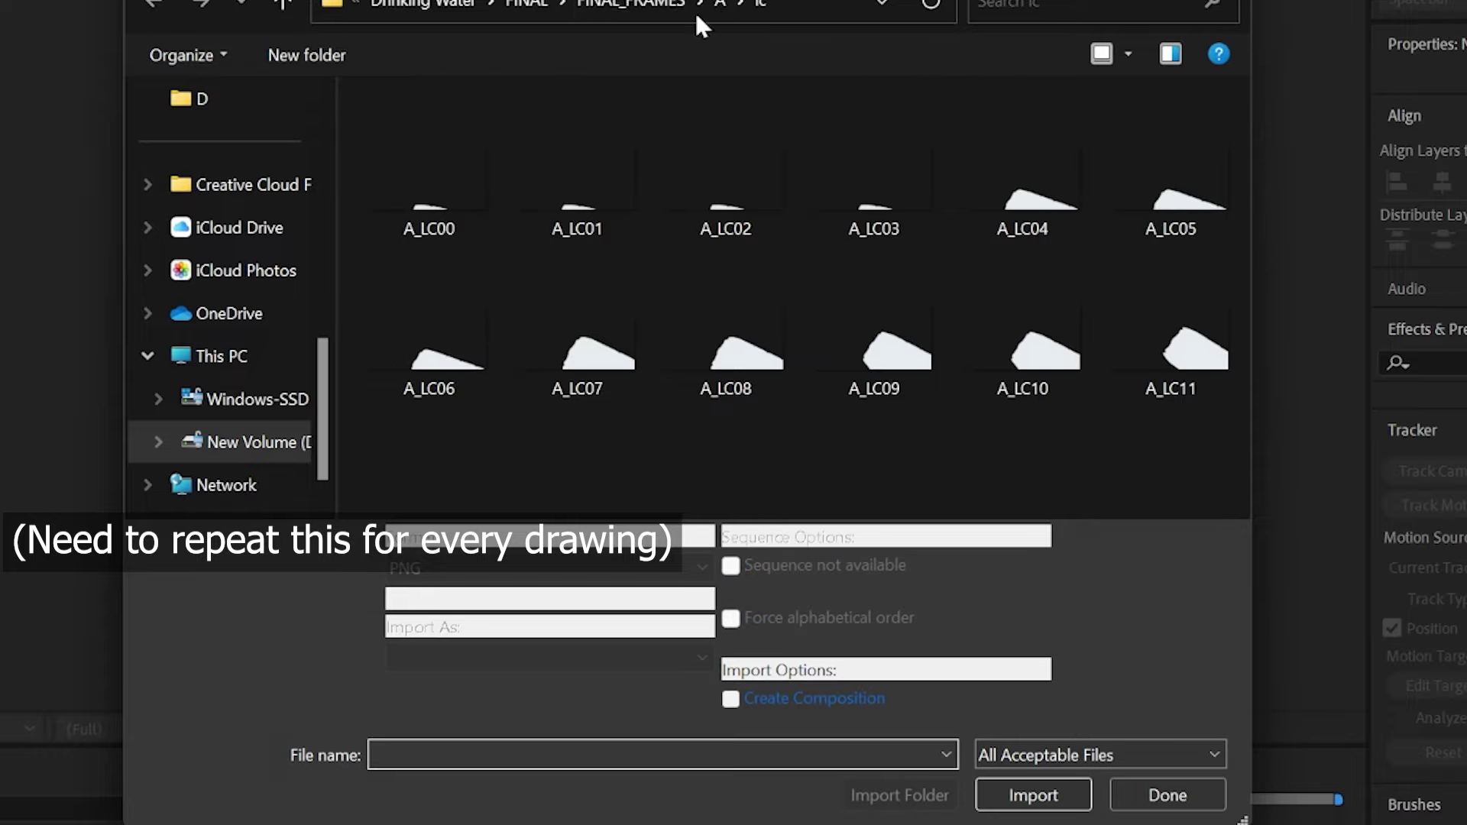
Import the ln lineart frames as the A_LN PNG sequence.
click(720, 4)
double_click(483, 223)
click(457, 163)
click(1033, 774)
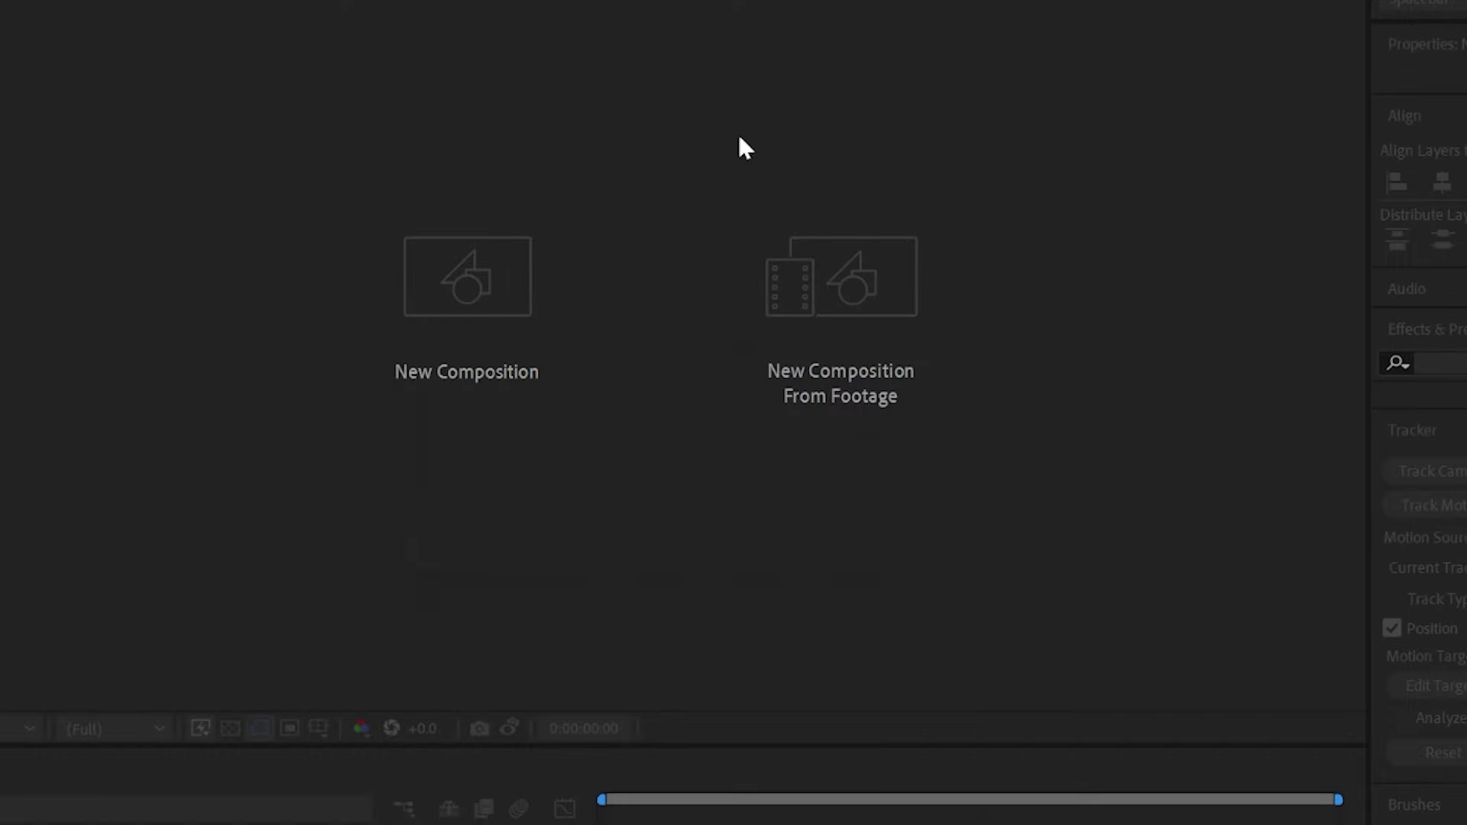
key(ctrl+i)
Open shot A's sh shading folder and gather the A_ sequences into project folder A.
click(720, 4)
double_click(428, 267)
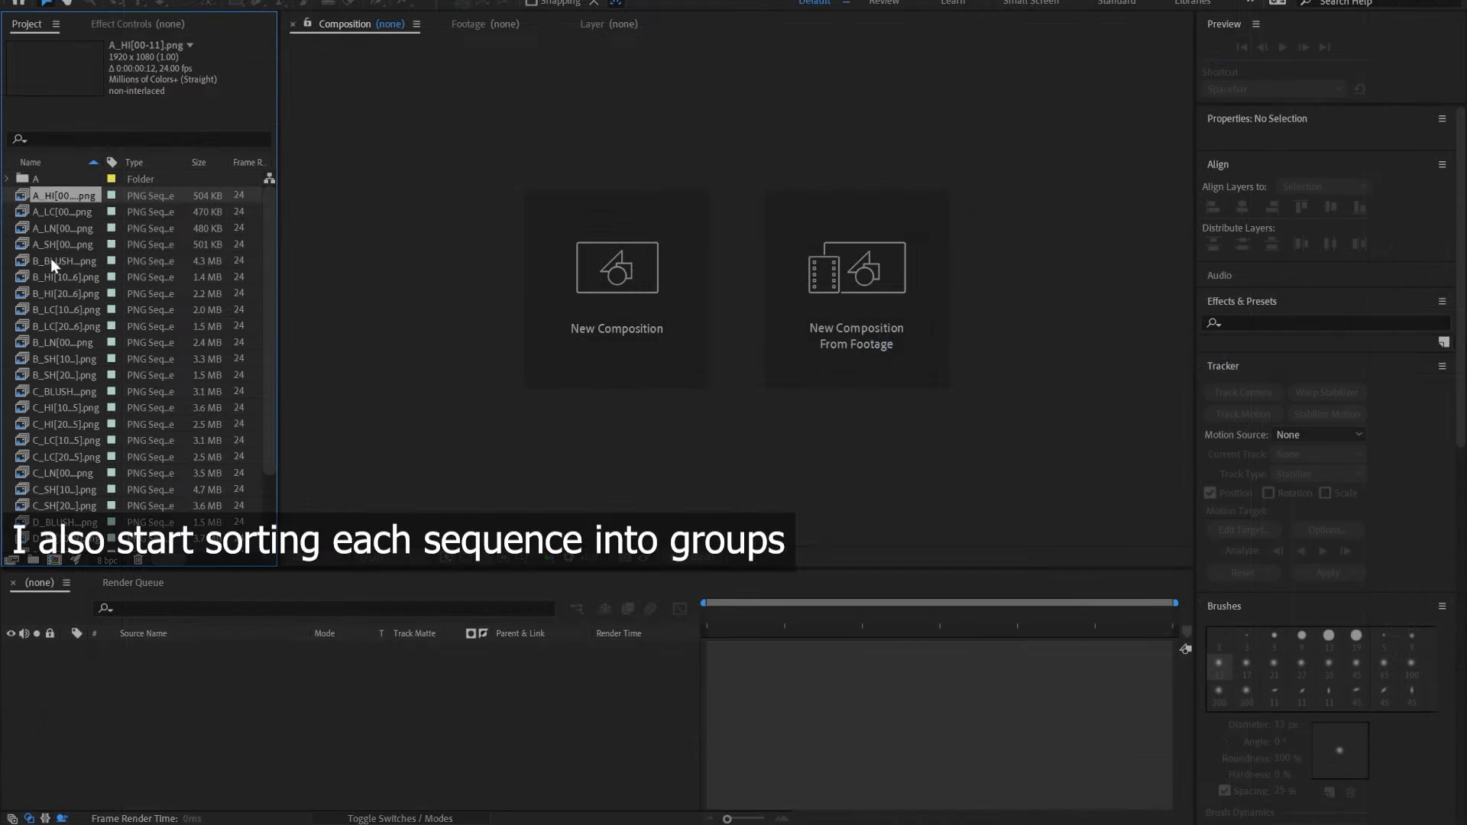
drag(55, 180, 55, 180)
Create a project folder named B and move the B_ sequences into it.
click(33, 560)
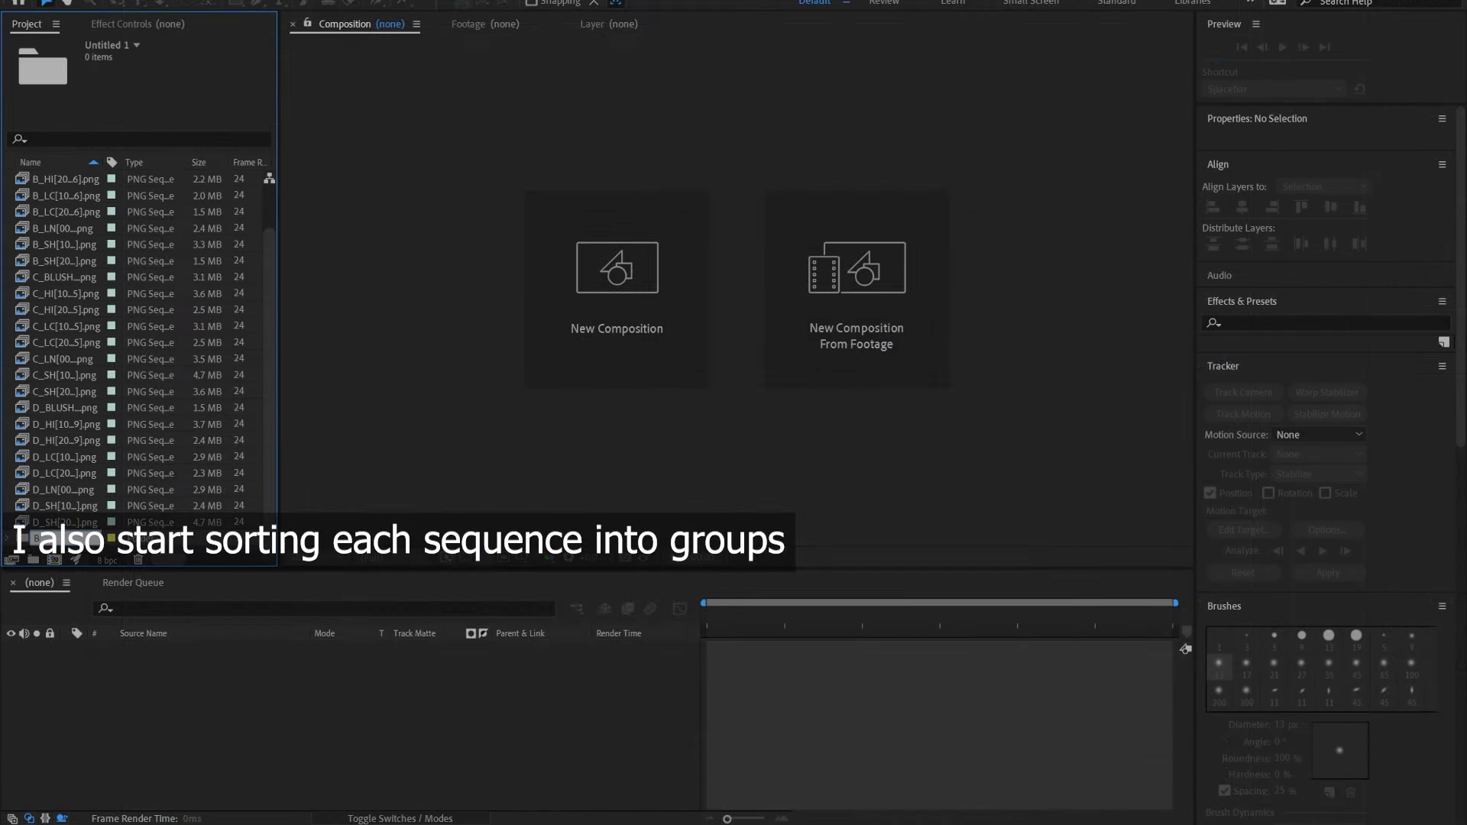
text(B)
key(Return)
shift+click(48, 310)
drag(47, 310, 49, 182)
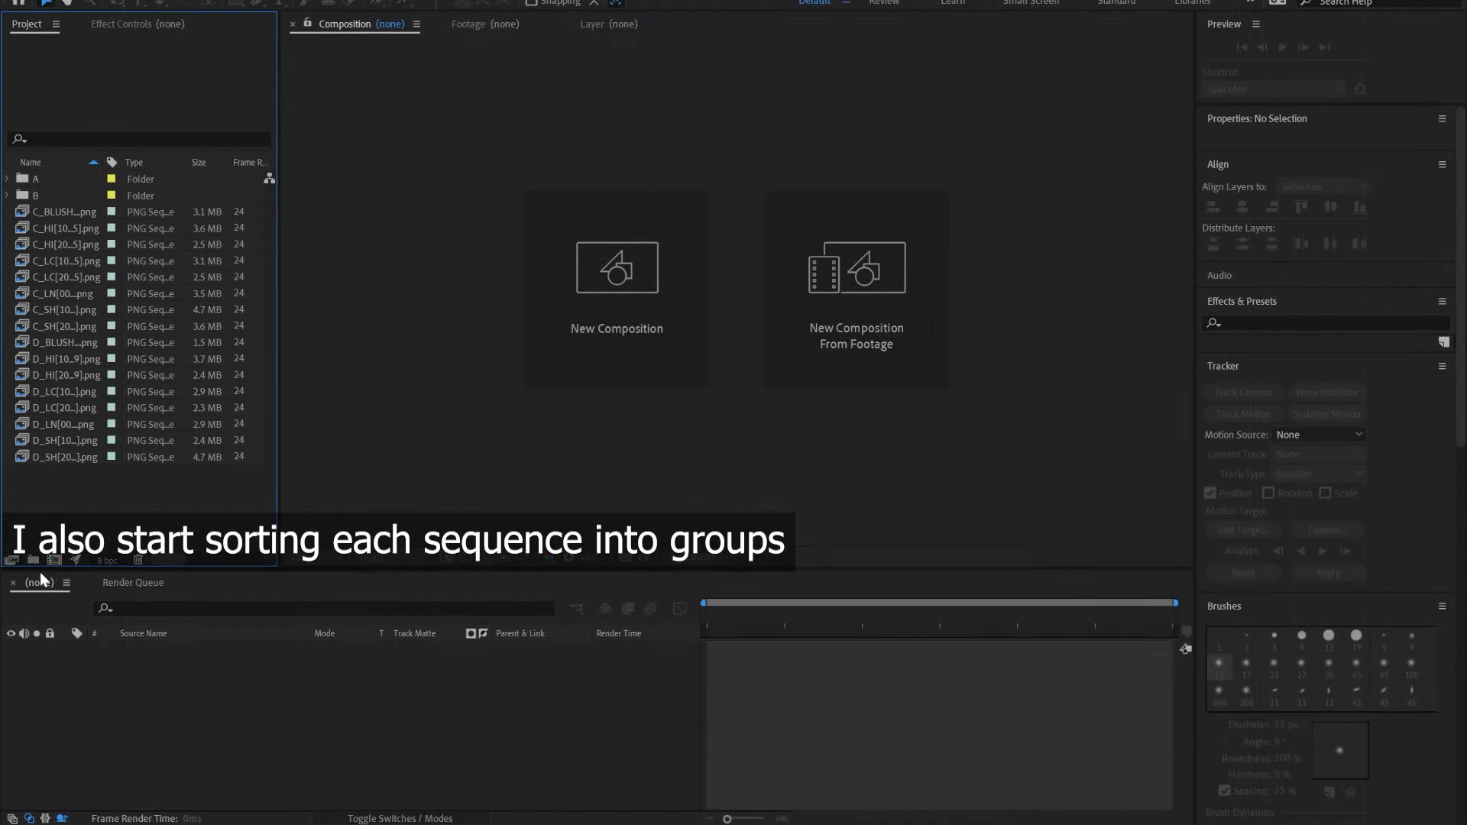
Name a folder C, then move the C_ and D_ sequences into folders C and D.
text(C)
key(Return)
shift+click(56, 342)
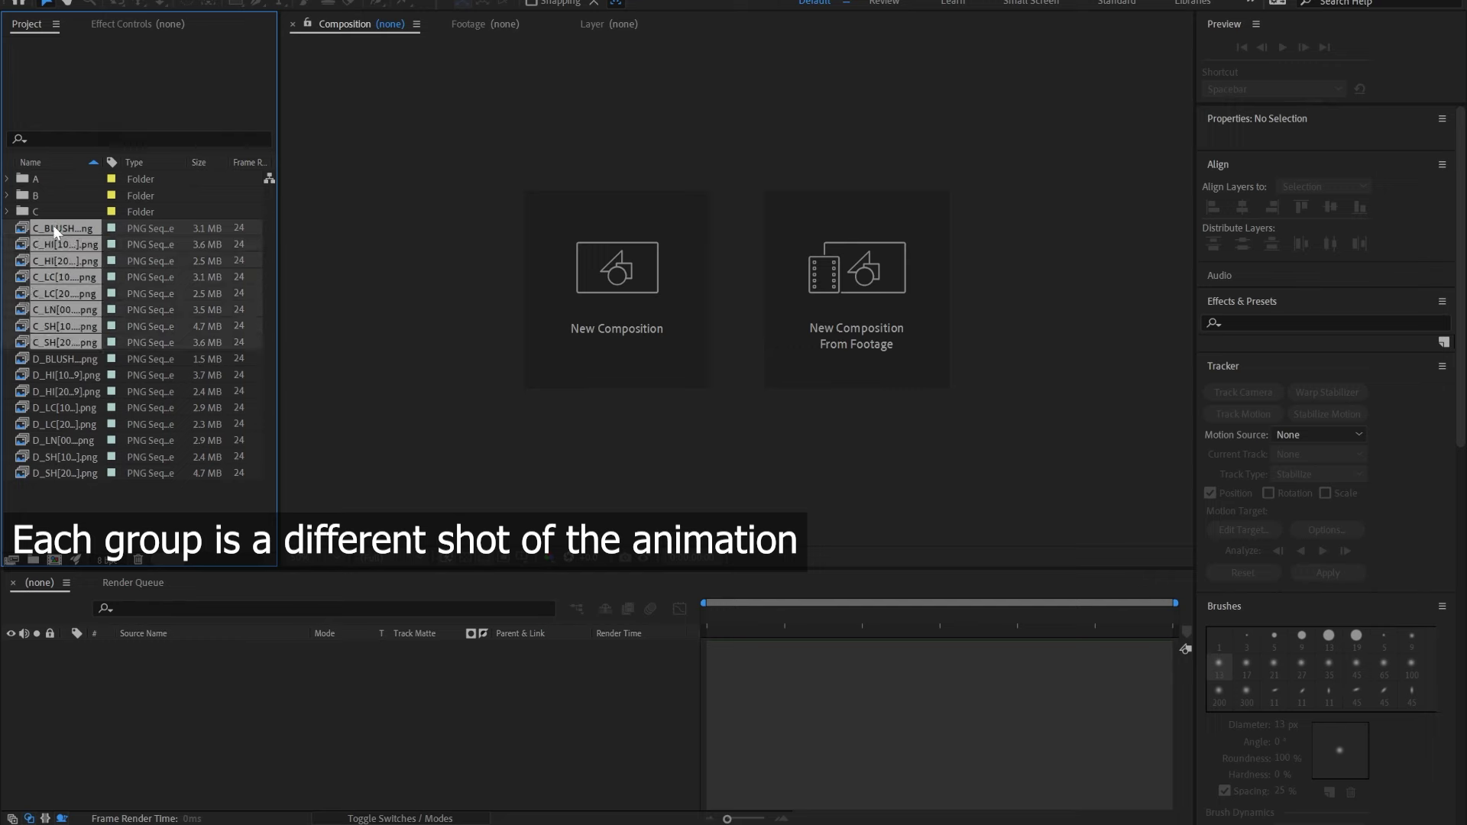
drag(56, 342, 46, 212)
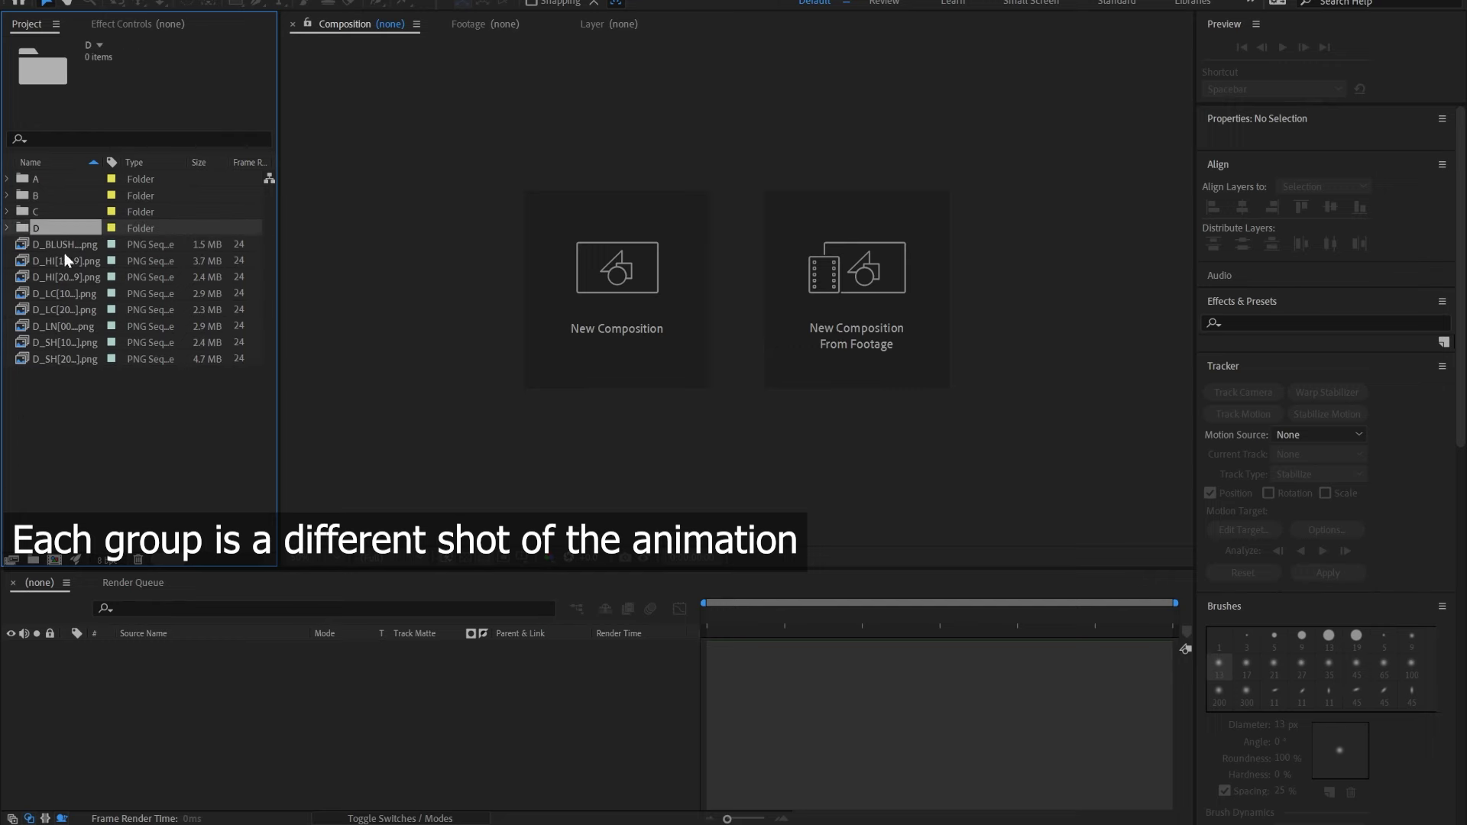
click(64, 251)
shift+click(72, 363)
drag(72, 362, 71, 224)
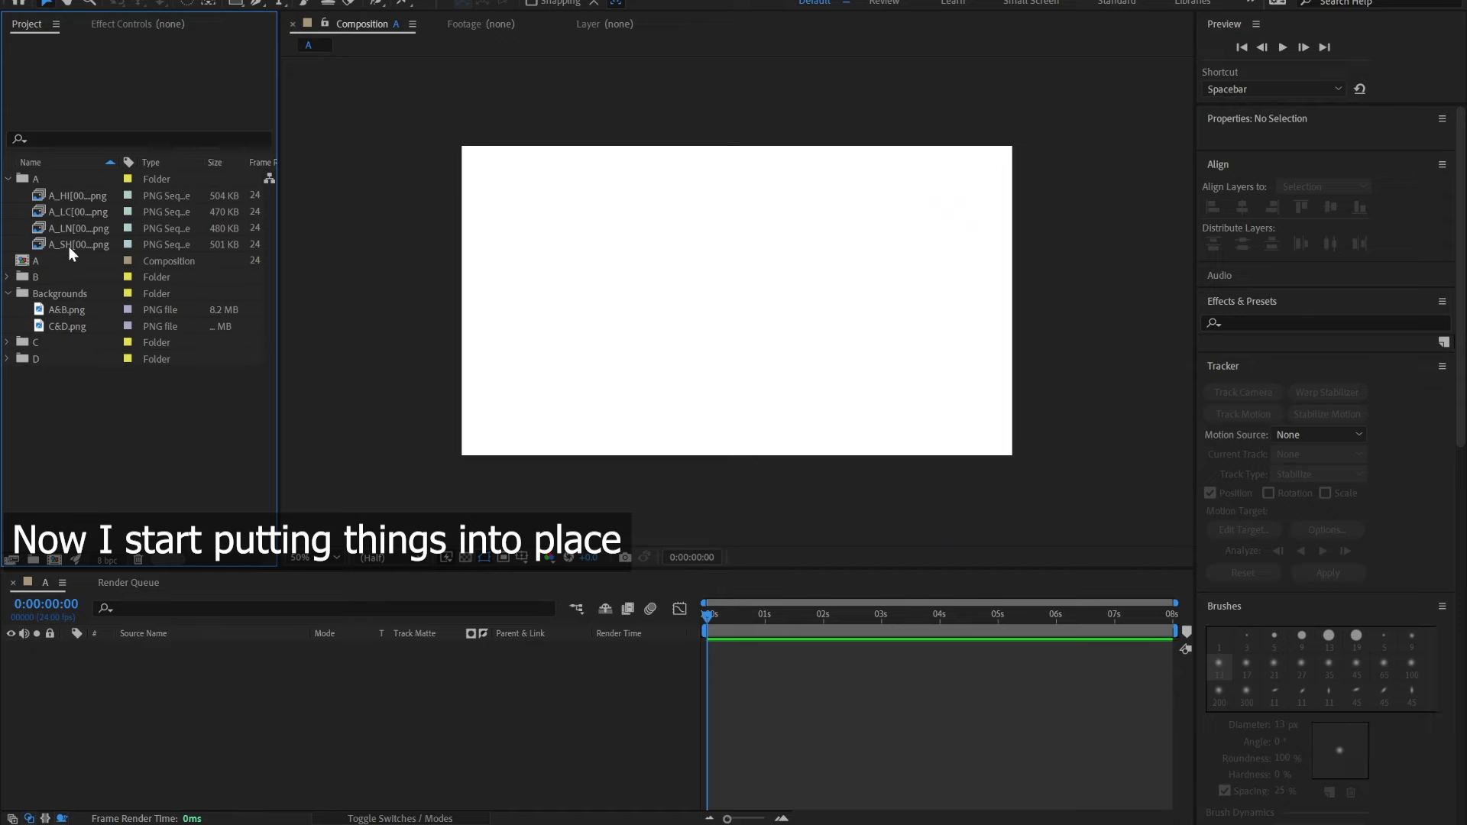
Add A_SH, A_HI, A_LN and the A&B.png background as layers in composition A.
click(81, 212)
key(ctrl+slash)
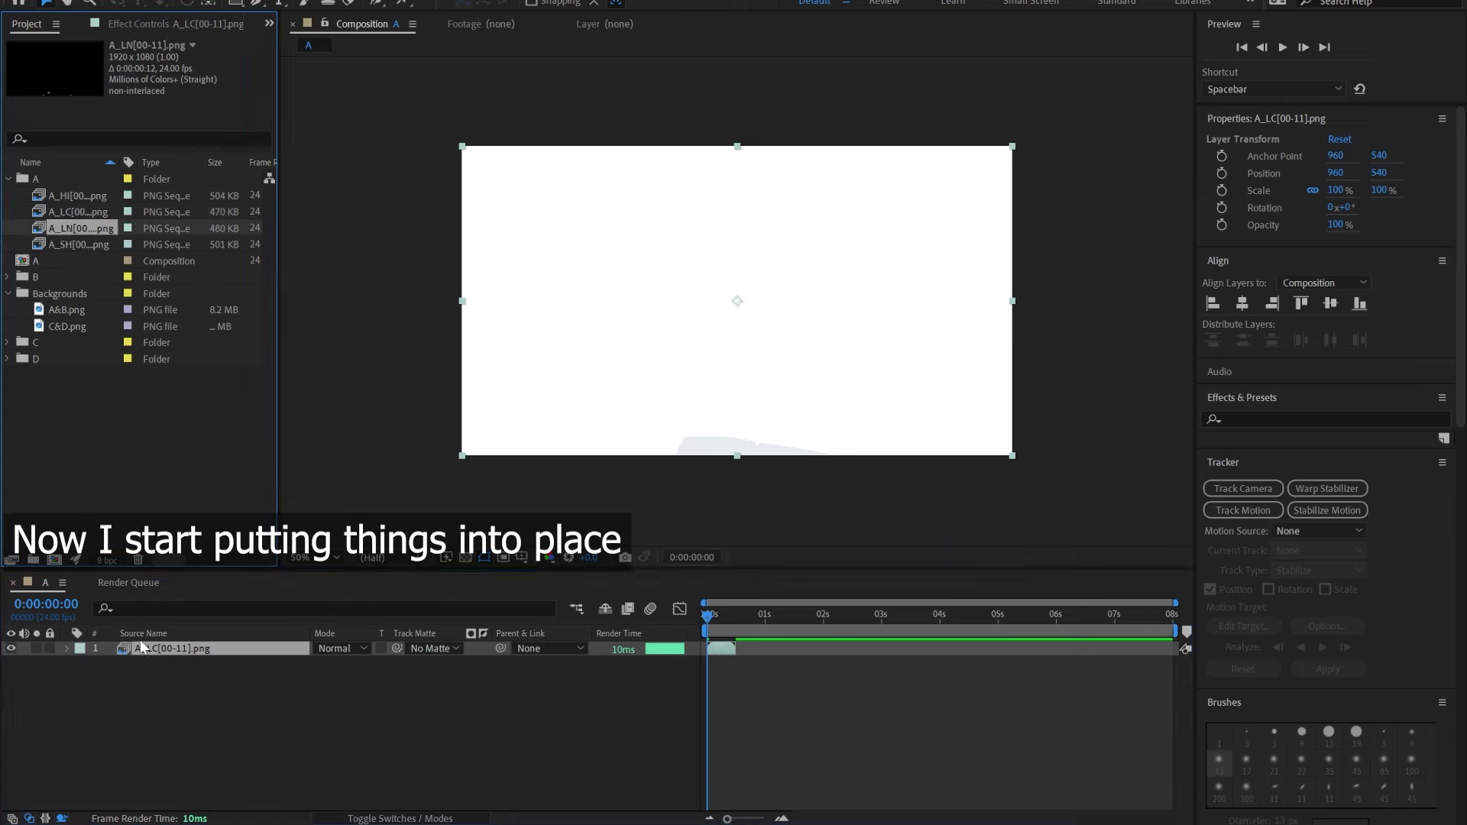
drag(81, 243, 178, 651)
drag(76, 196, 176, 650)
drag(76, 228, 176, 650)
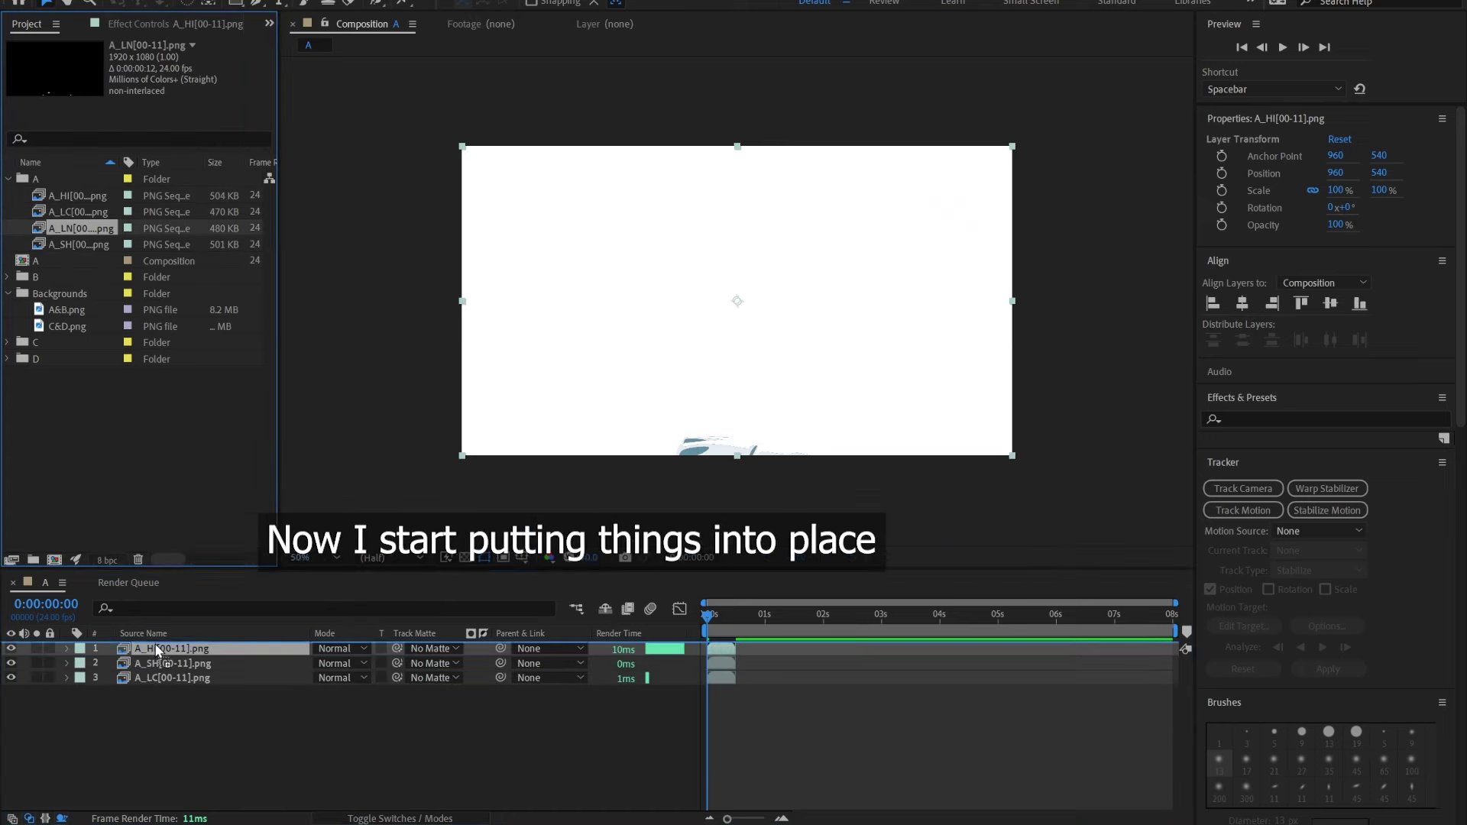
drag(70, 317, 176, 708)
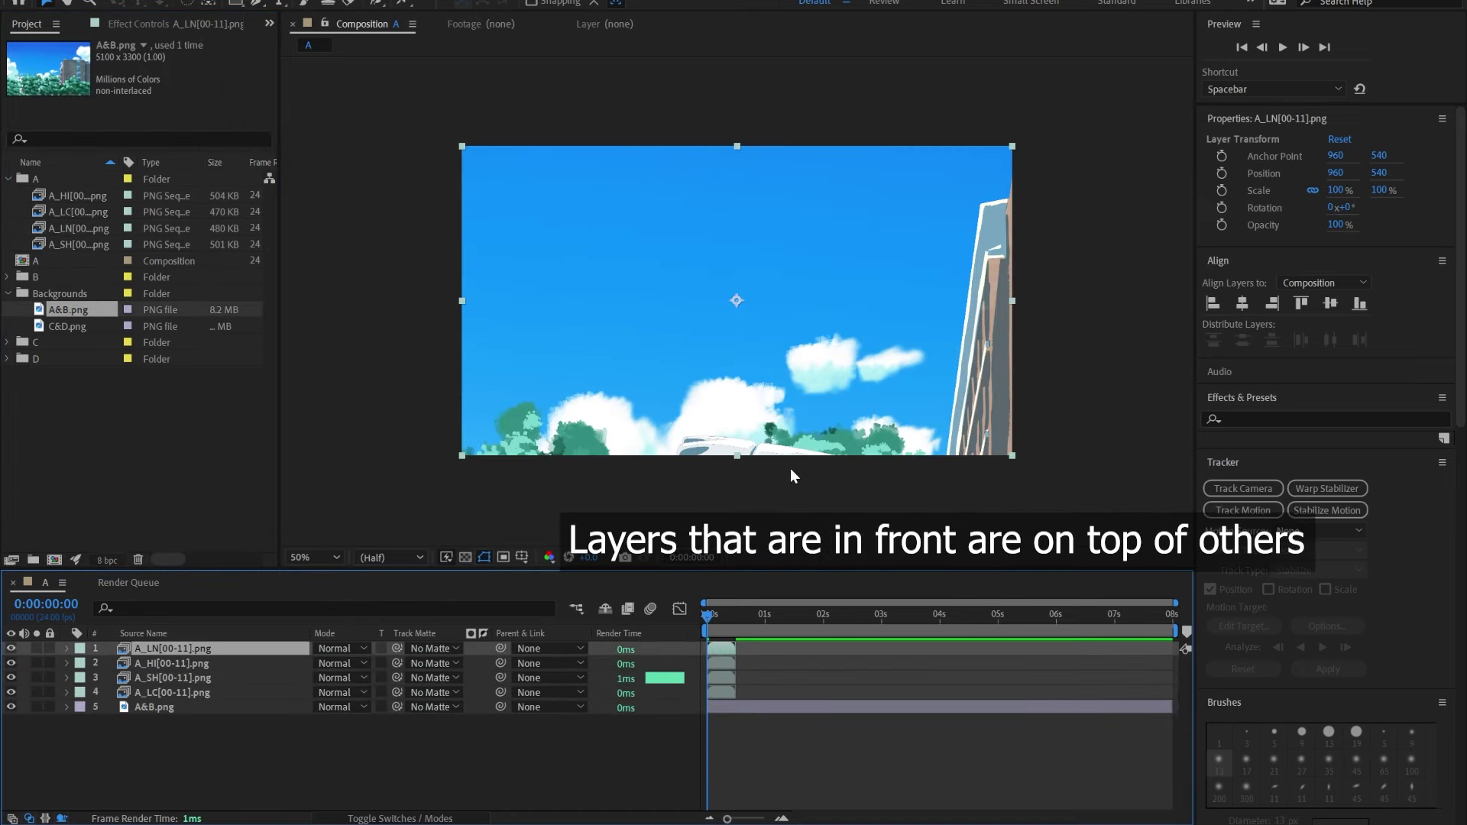
Set A_SH to Multiply and A_HI to Add, and confirm A_HI runs at 24 fps.
click(1444, 403)
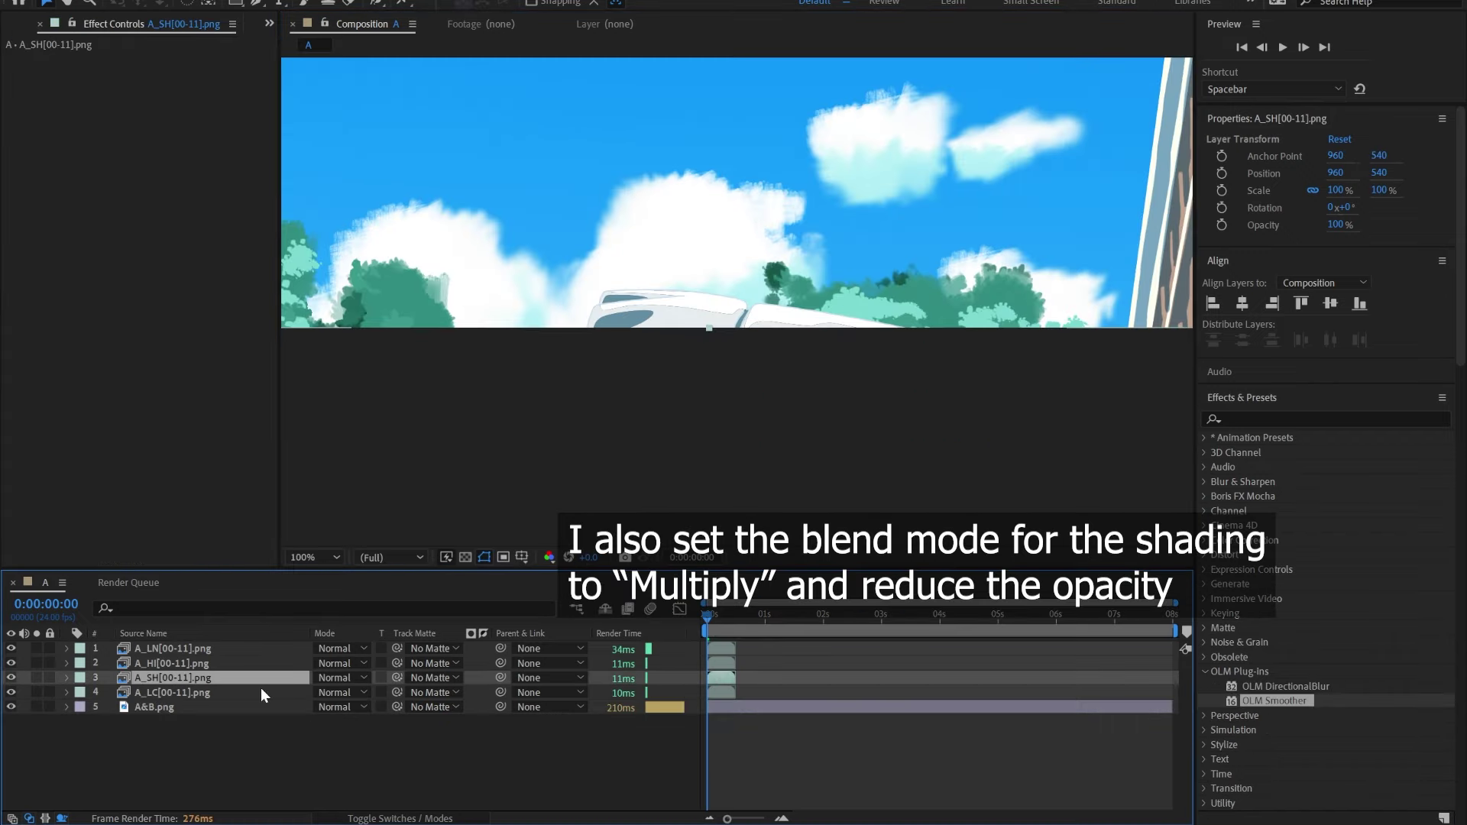
click(346, 678)
click(405, 115)
click(335, 662)
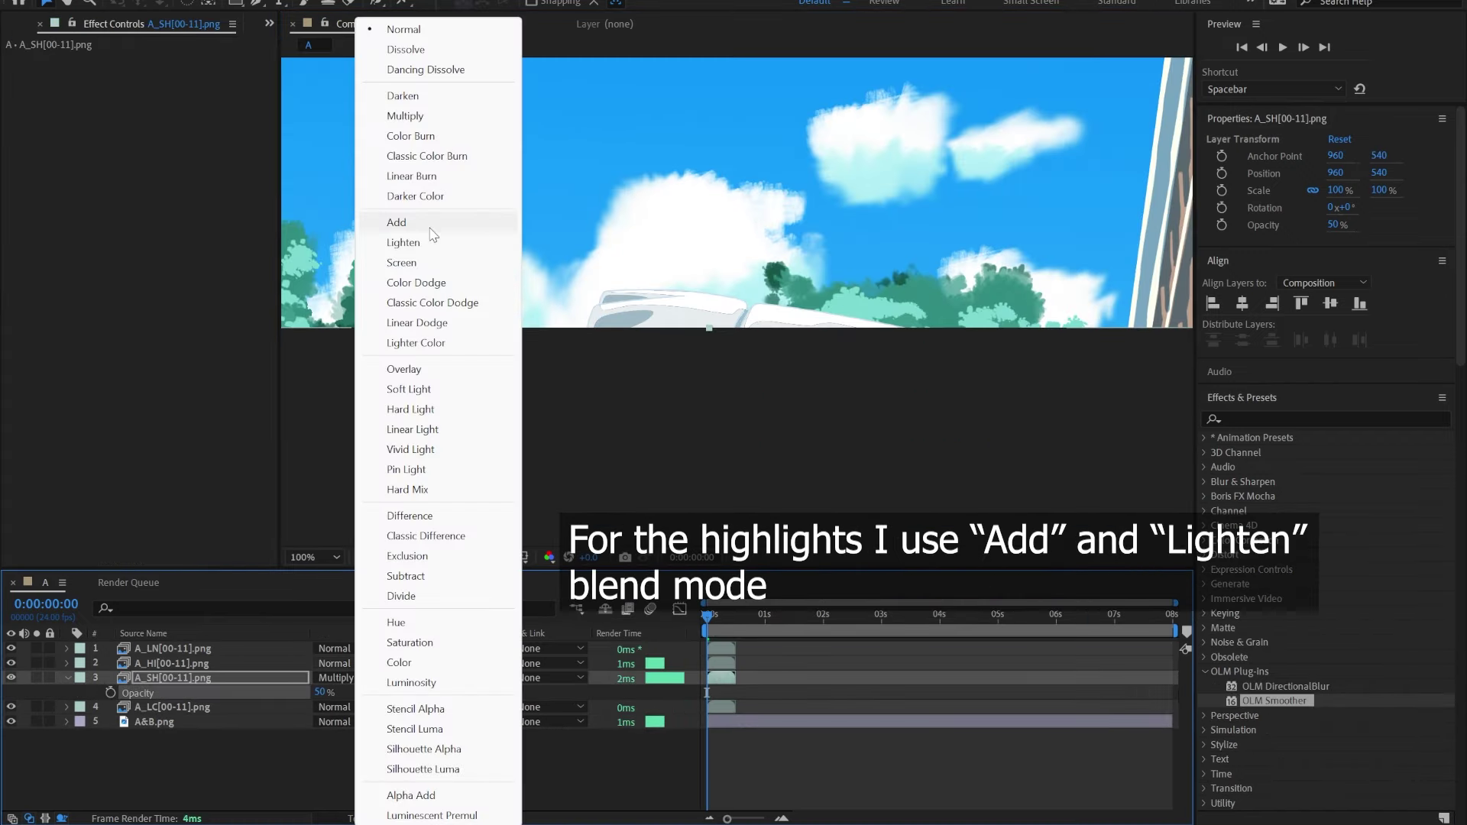
click(431, 228)
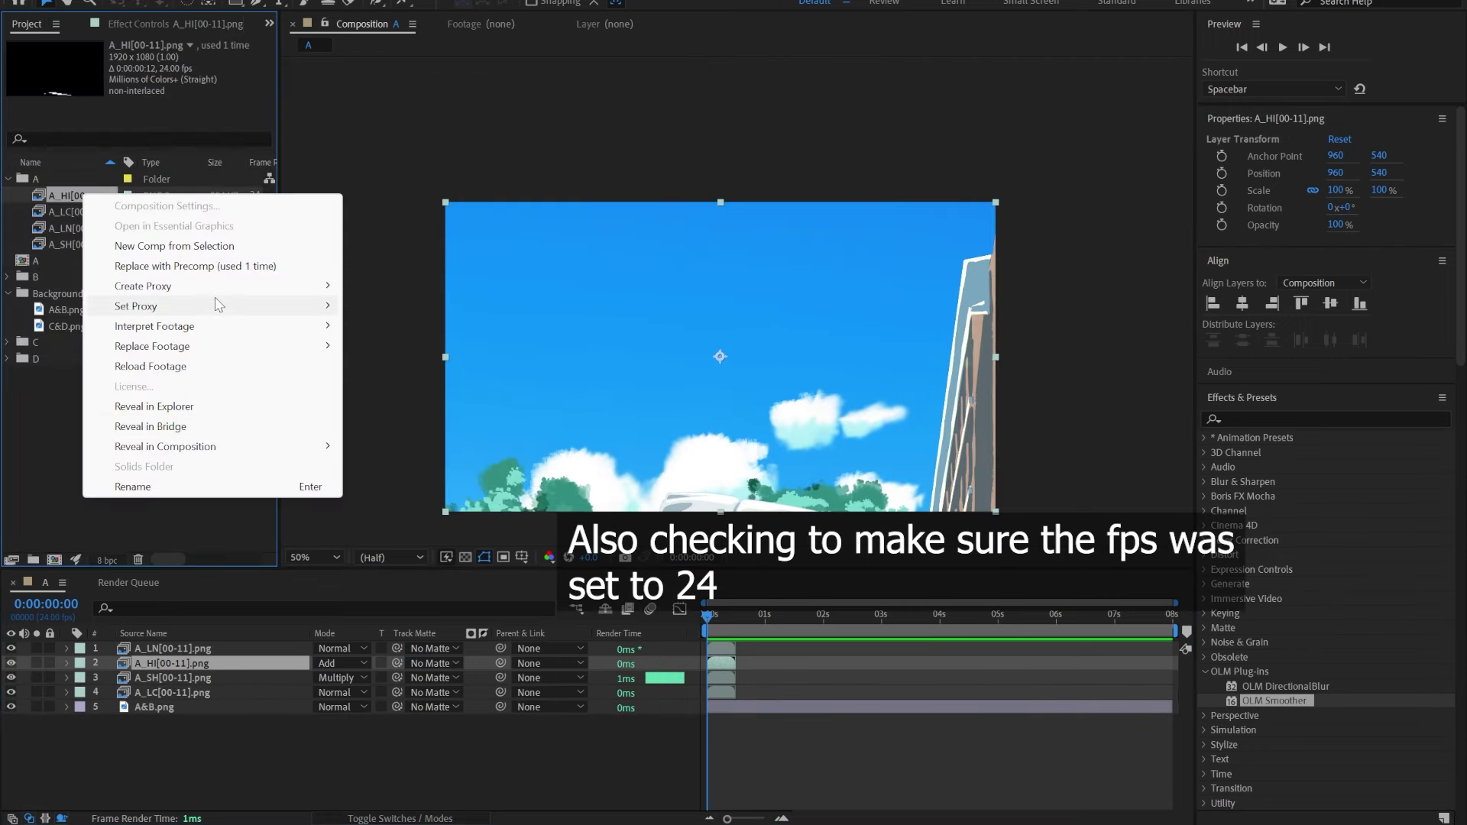
mouse_move(230, 326)
click(382, 325)
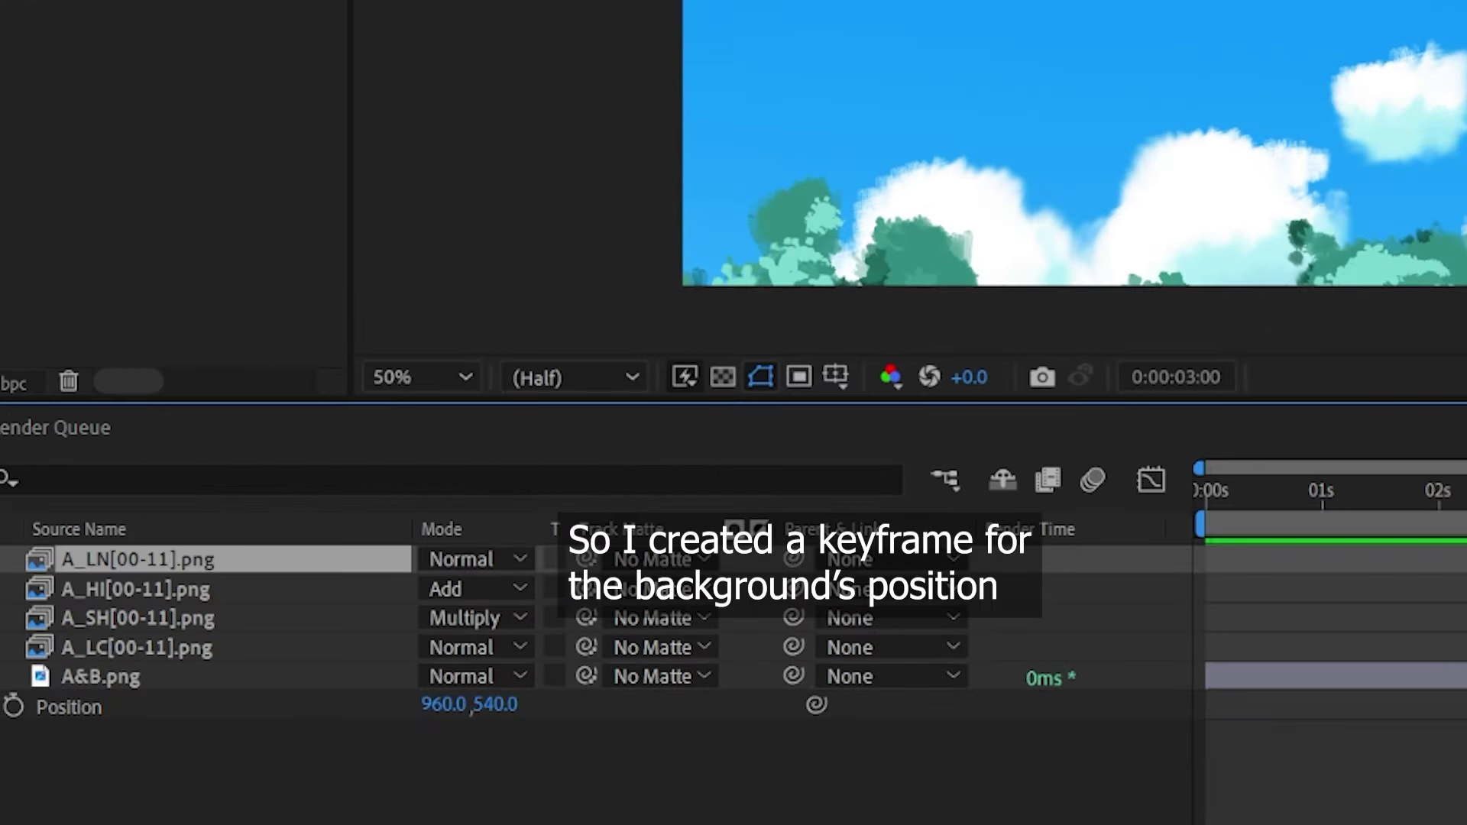
Keyframe the A&B.png Position at Y 1634 and preview the vertical pan.
click(14, 706)
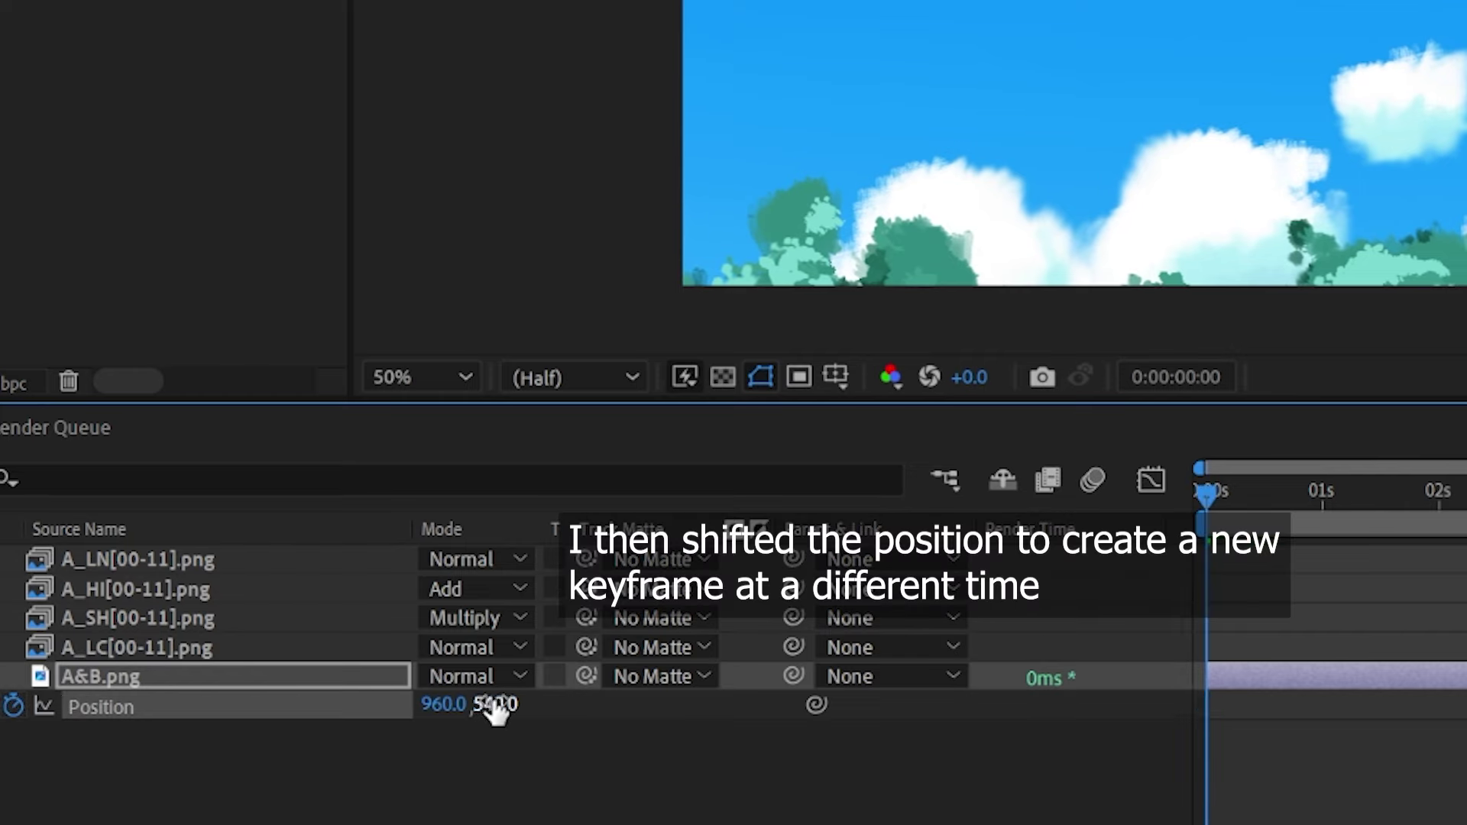
drag(492, 704, 1305, 597)
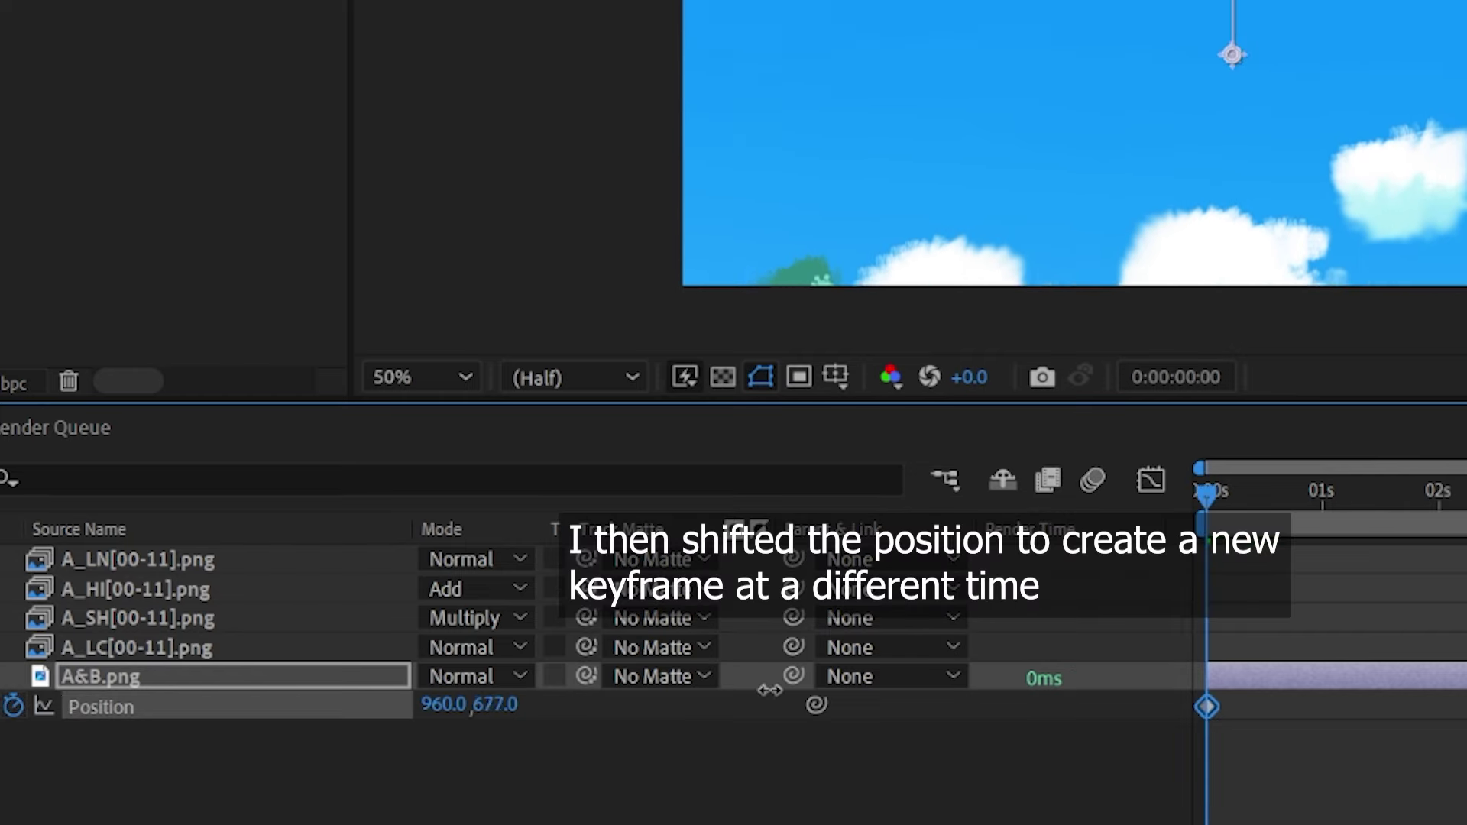
drag(504, 704, 507, 704)
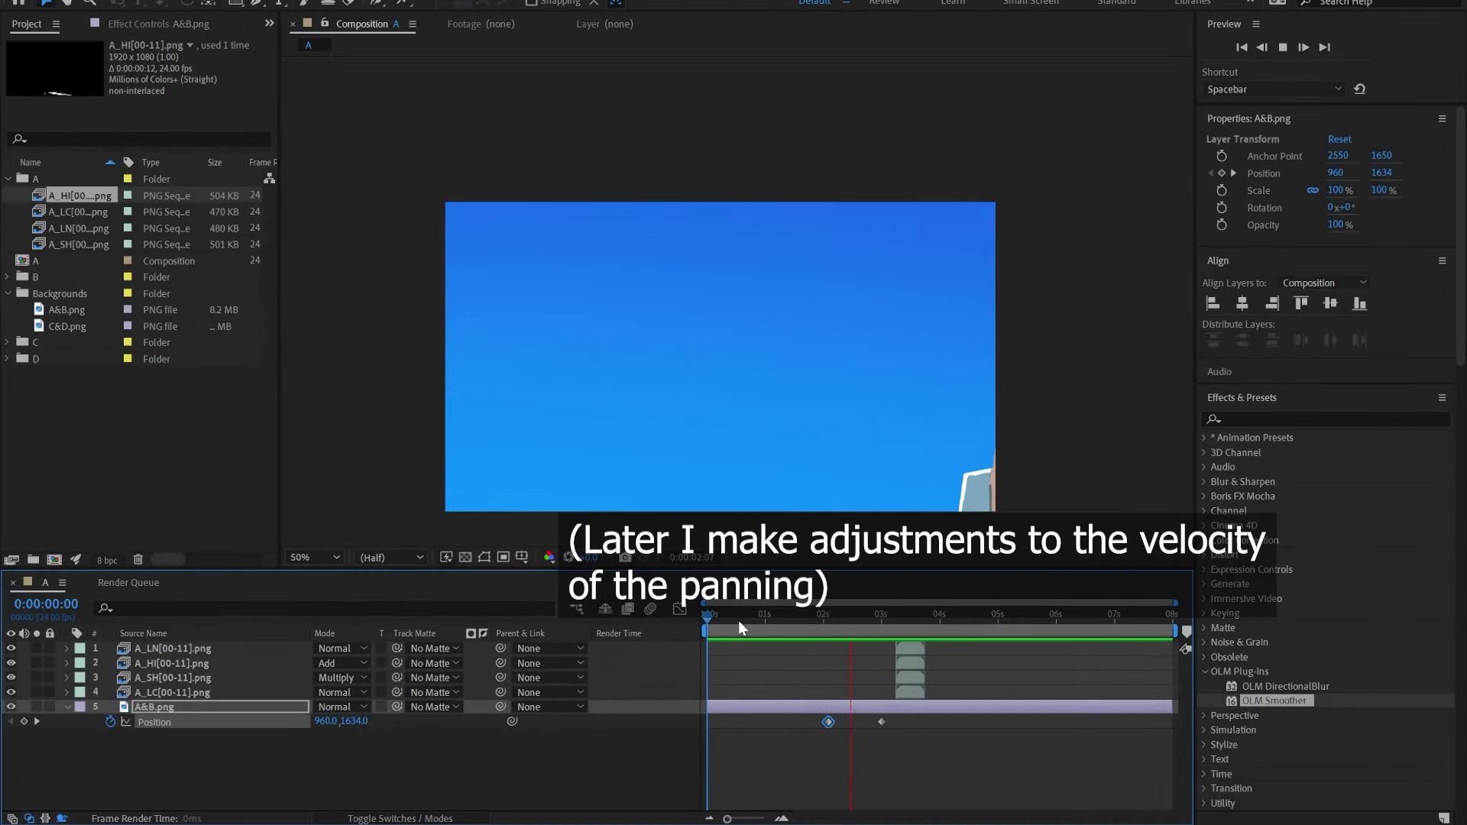
click(915, 648)
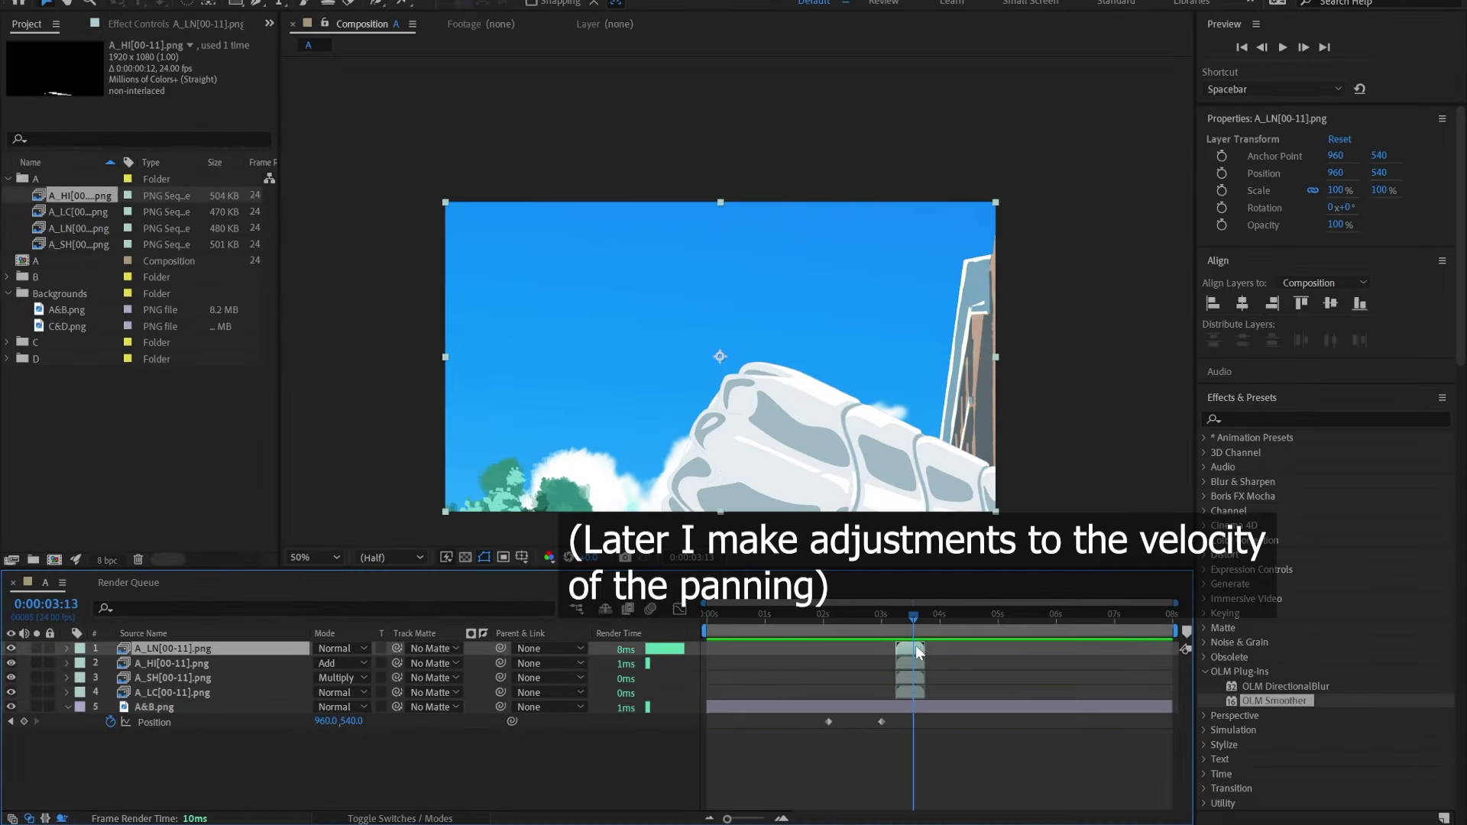
key(space)
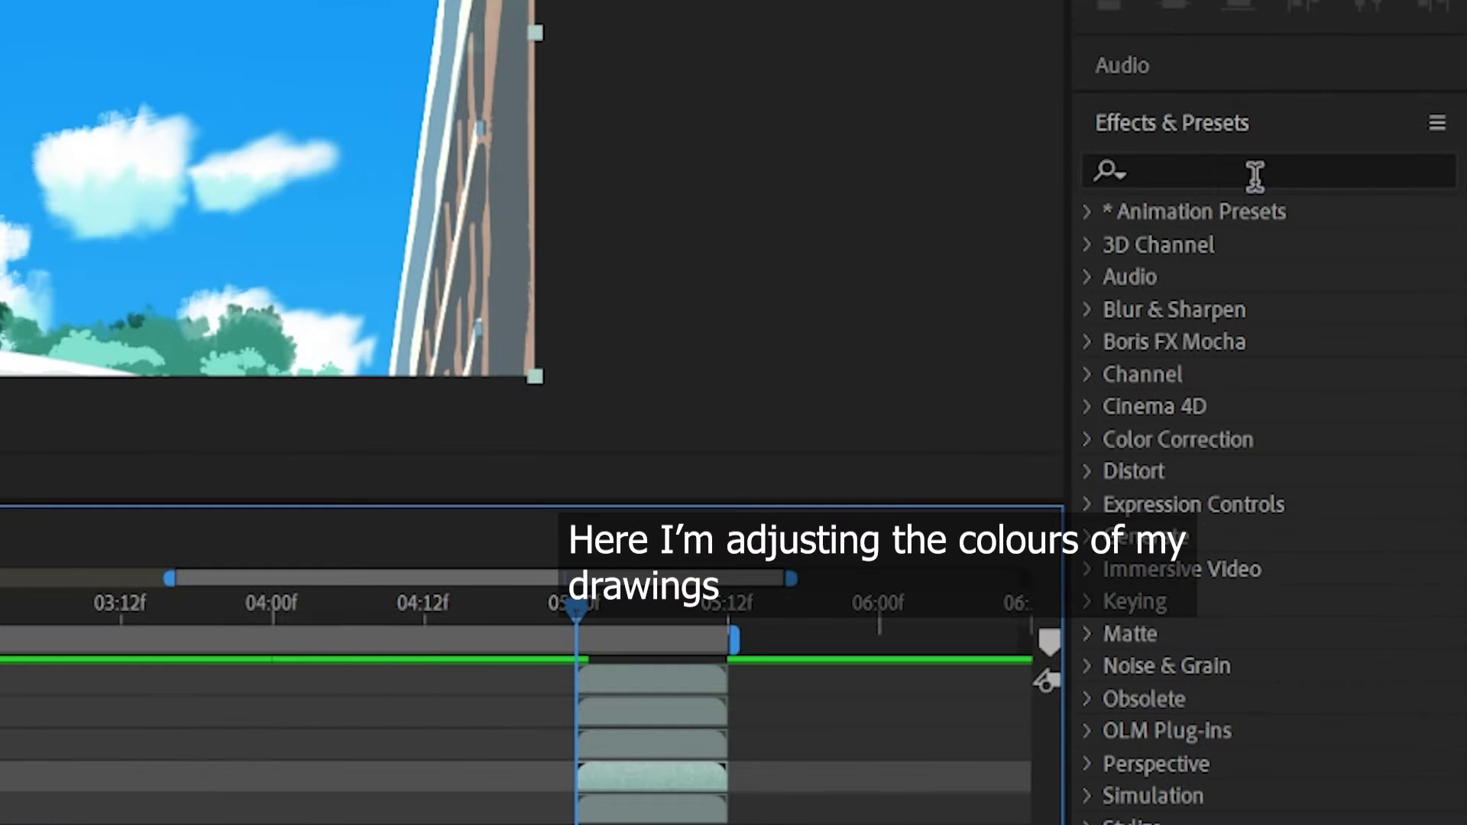
Apply Hue/Saturation to the duplicated A_LC layer, colorized toward blue at hue 199°.
click(1255, 175)
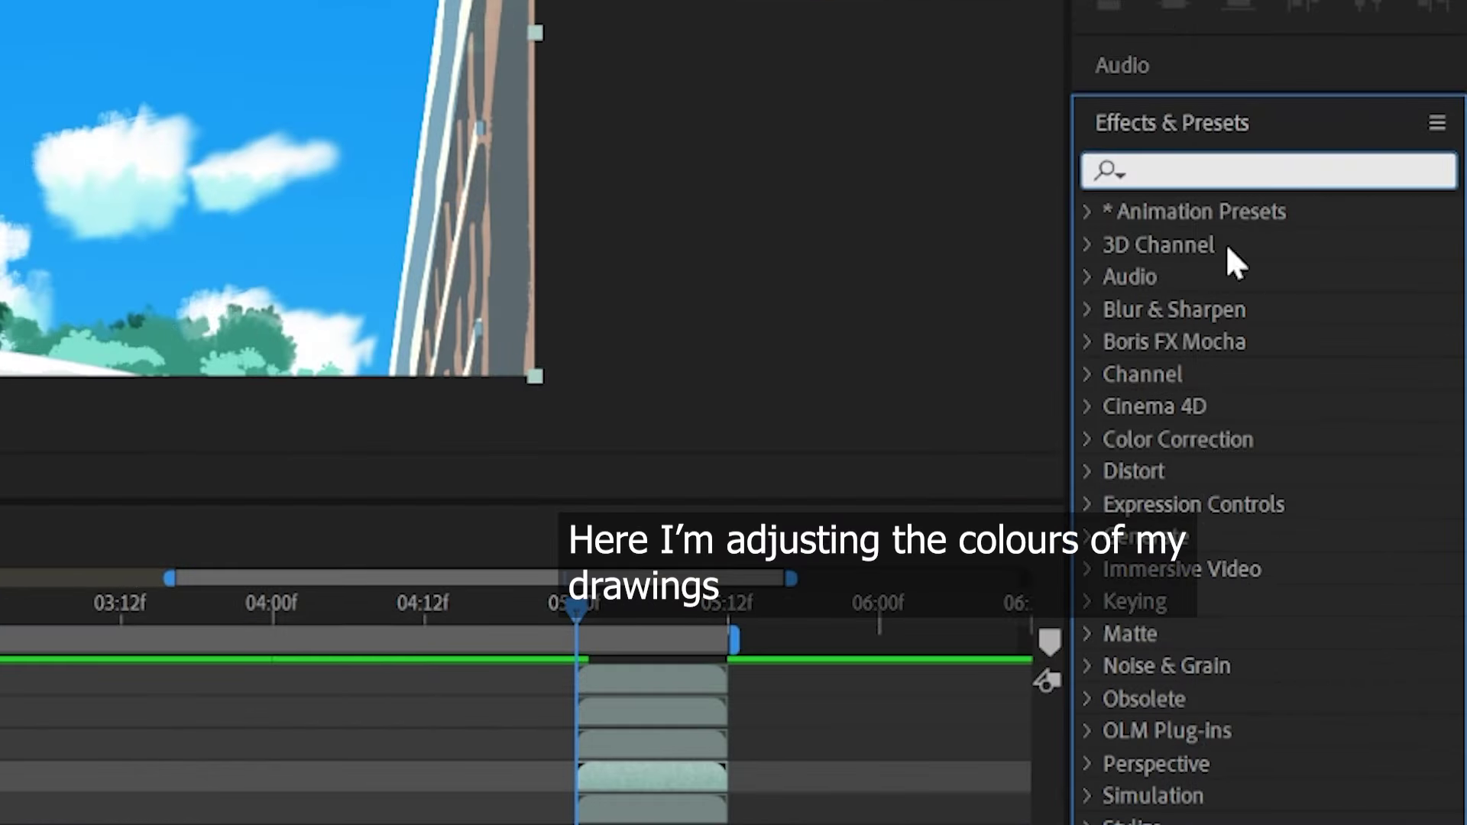
text(hue)
drag(1281, 406, 869, 598)
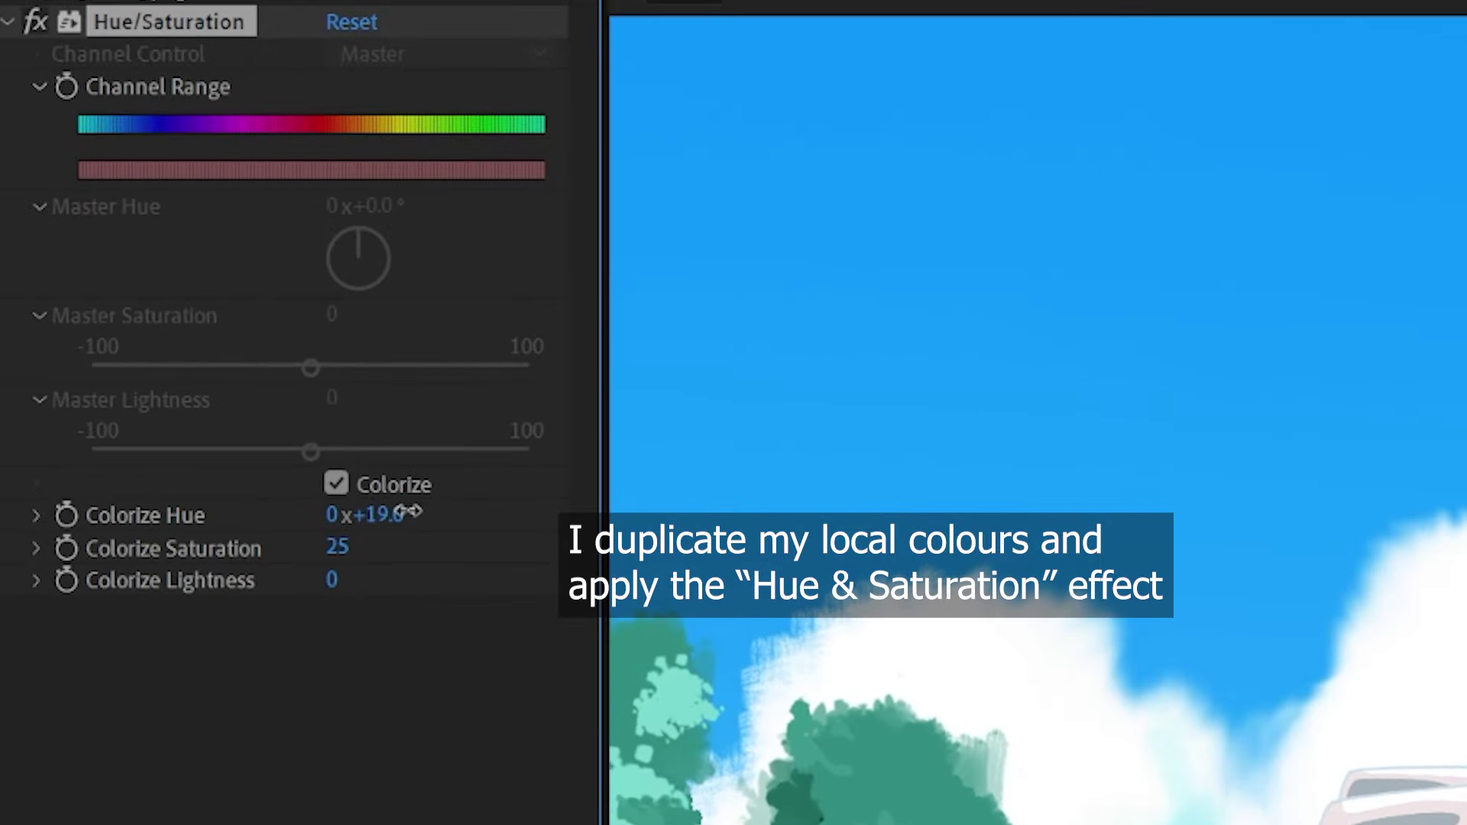
drag(409, 512, 615, 516)
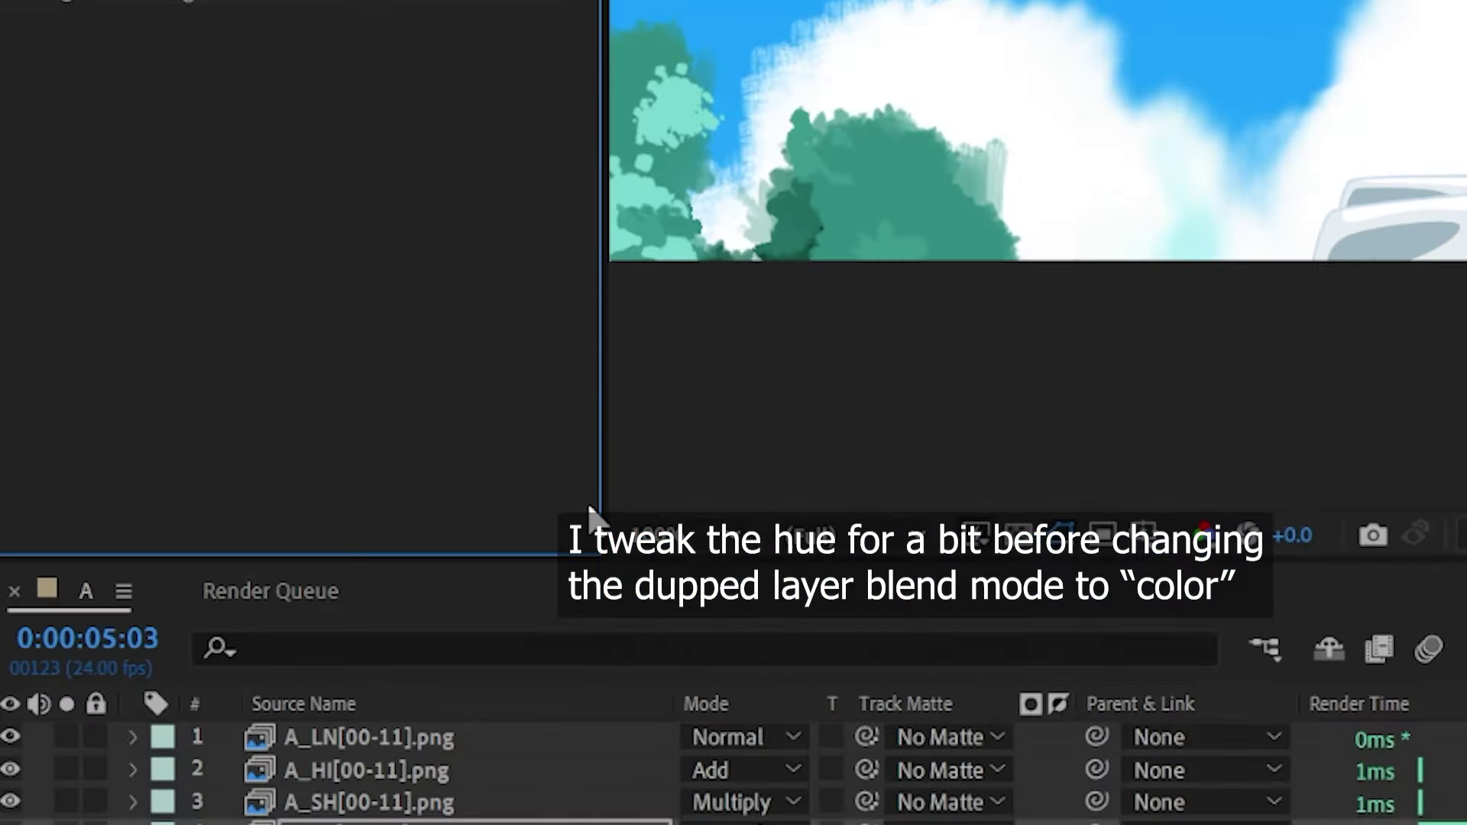
Set layer 4 to the Color blend mode at 50% opacity.
click(727, 729)
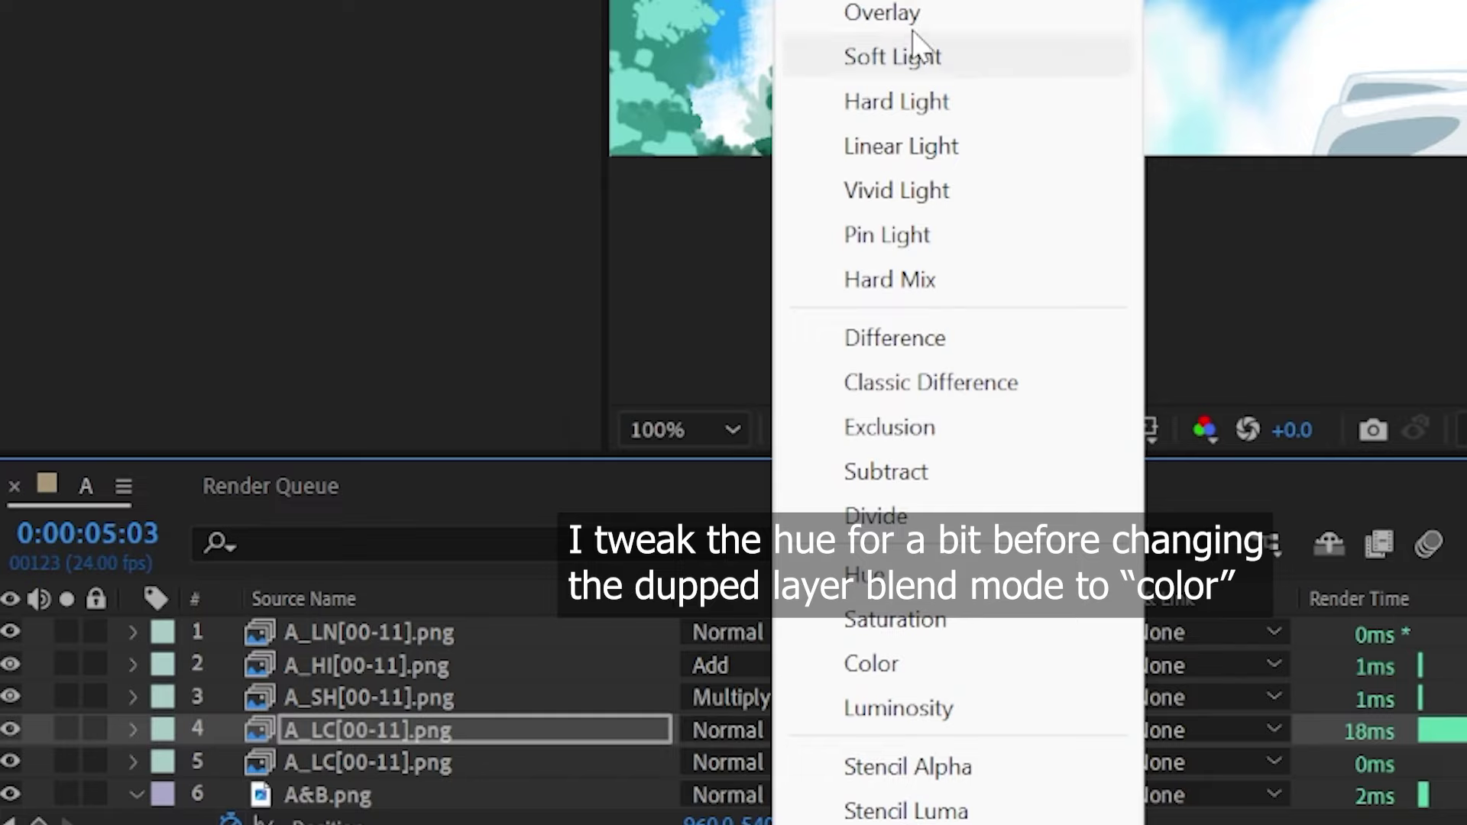
click(871, 663)
key(t)
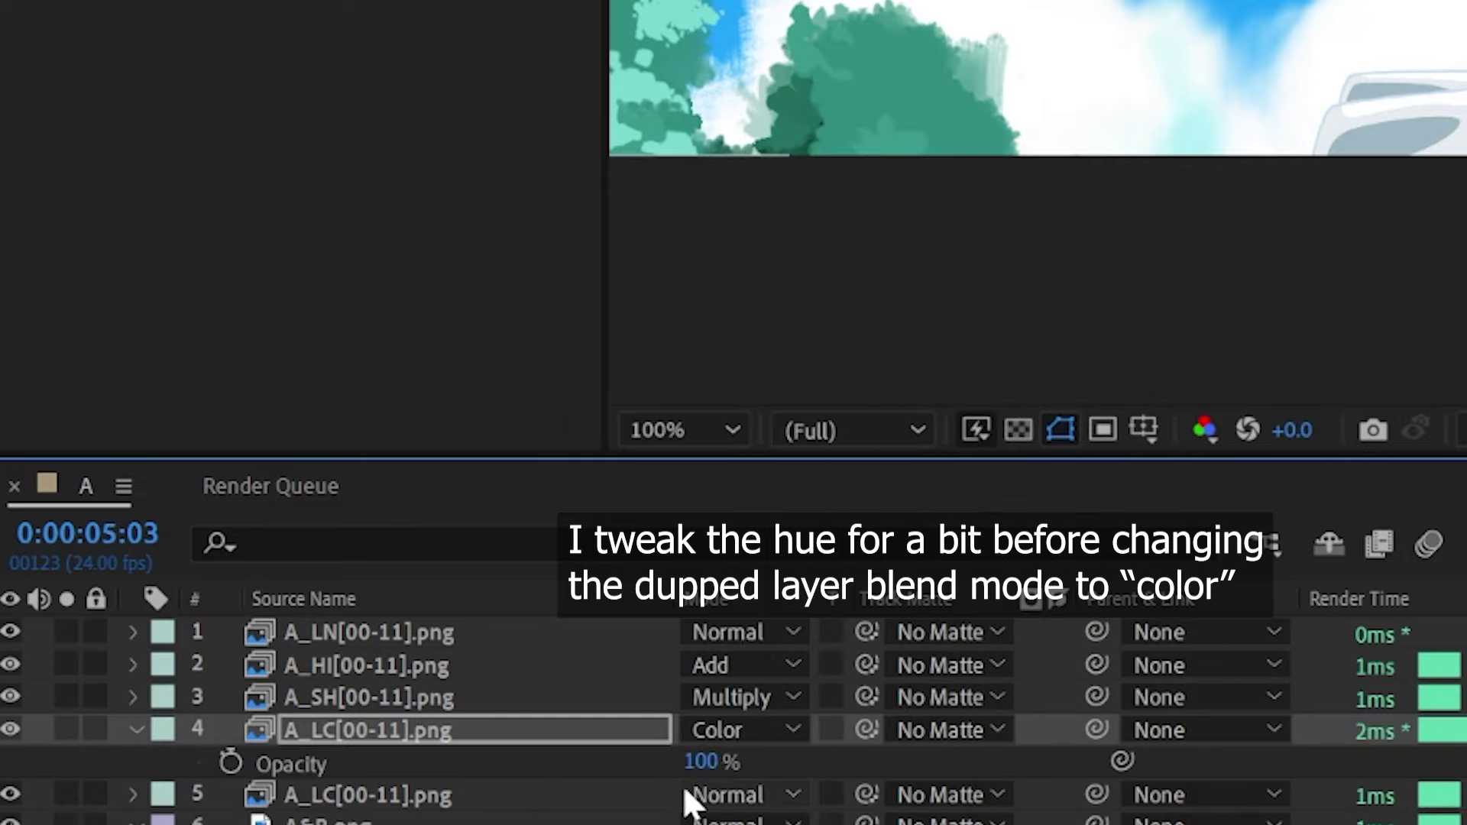
key(Return)
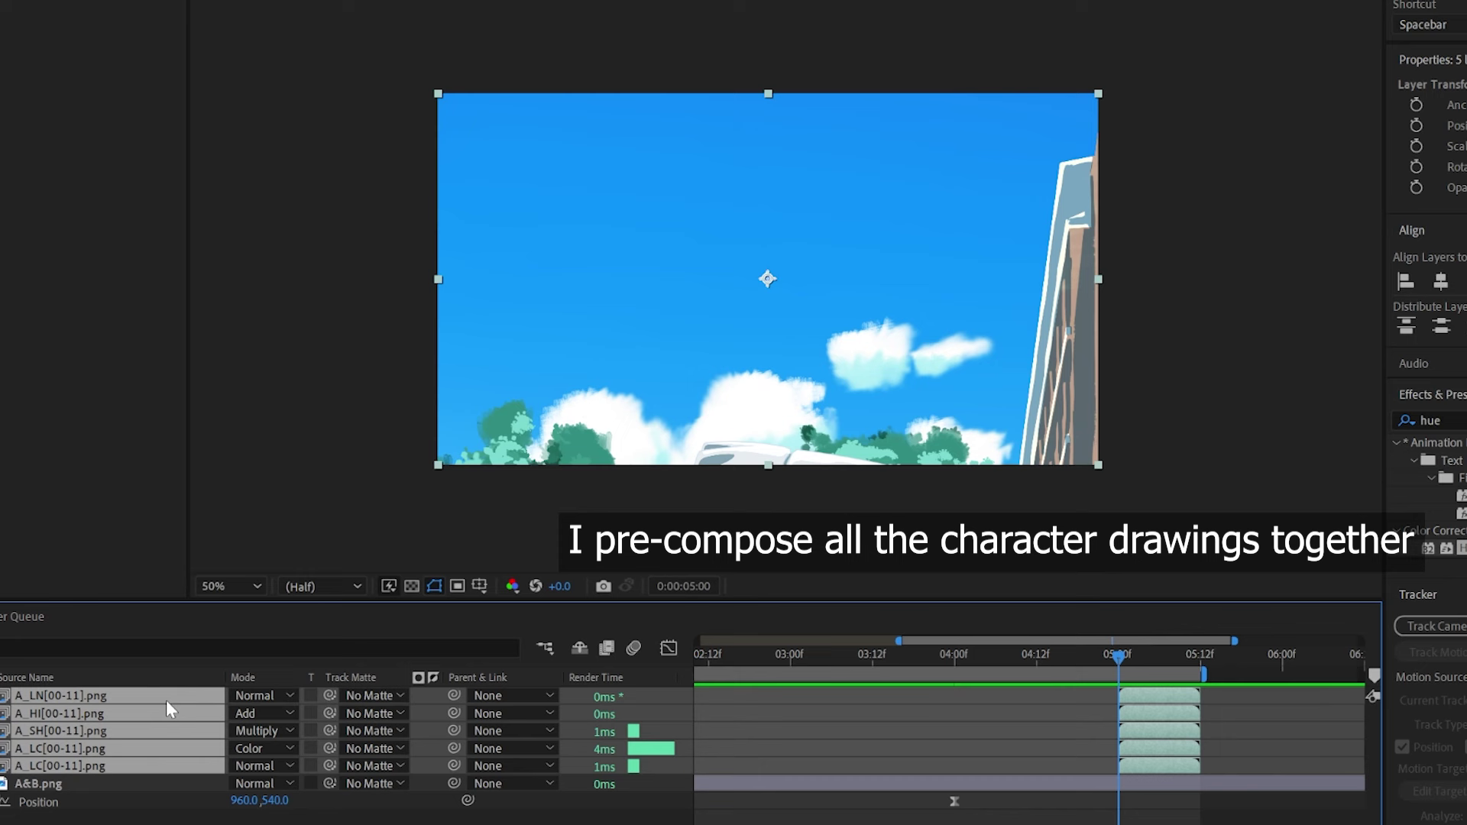
Pre-compose the five selected character layers into Pre-comp 1.
right_click(167, 700)
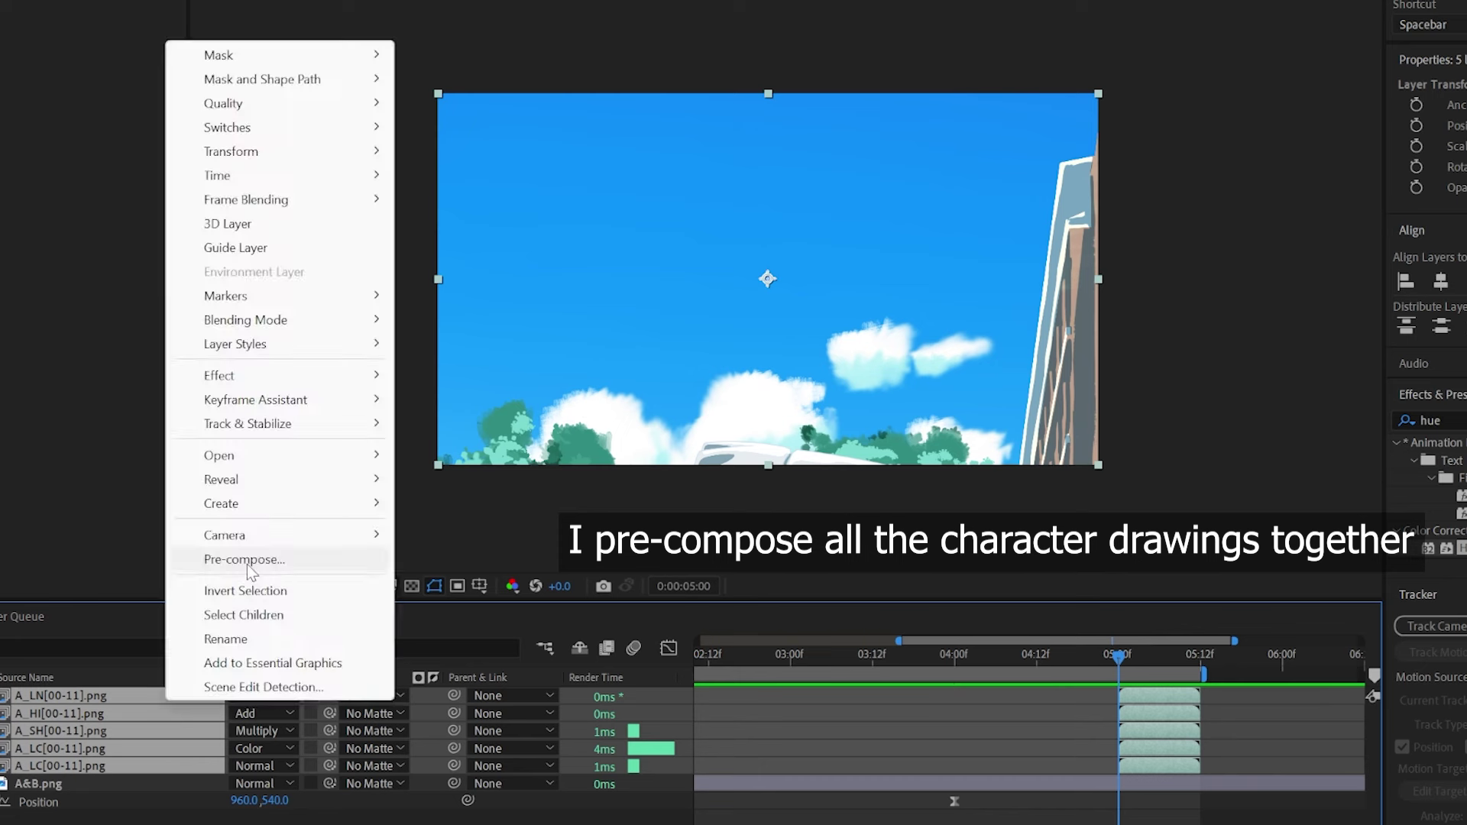
click(246, 564)
click(784, 528)
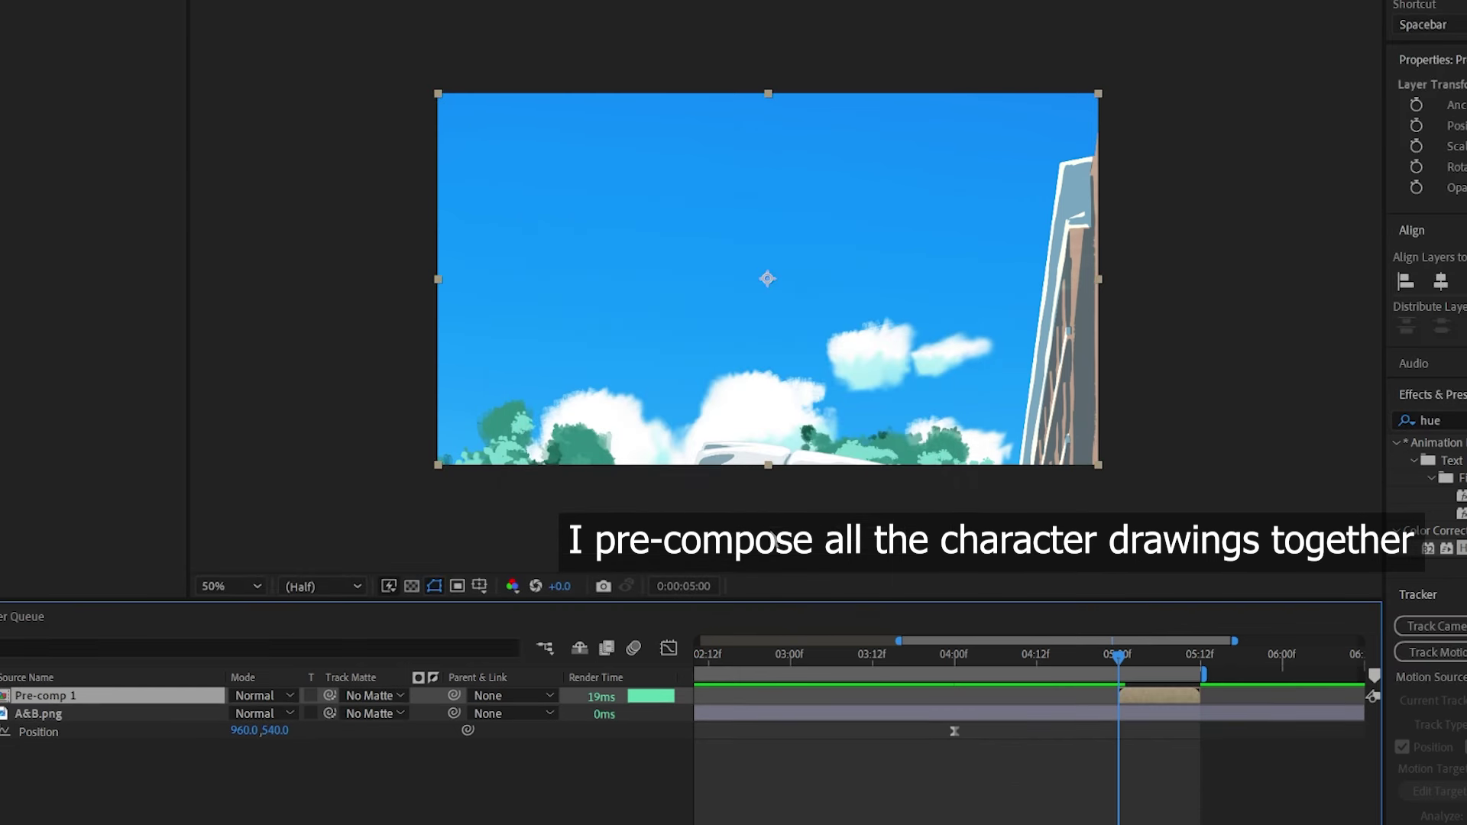
Add Camera Lens Blur to A&B.png and Pre-comp 1, and start keyframing Blur Radius.
click(1073, 656)
click(1073, 713)
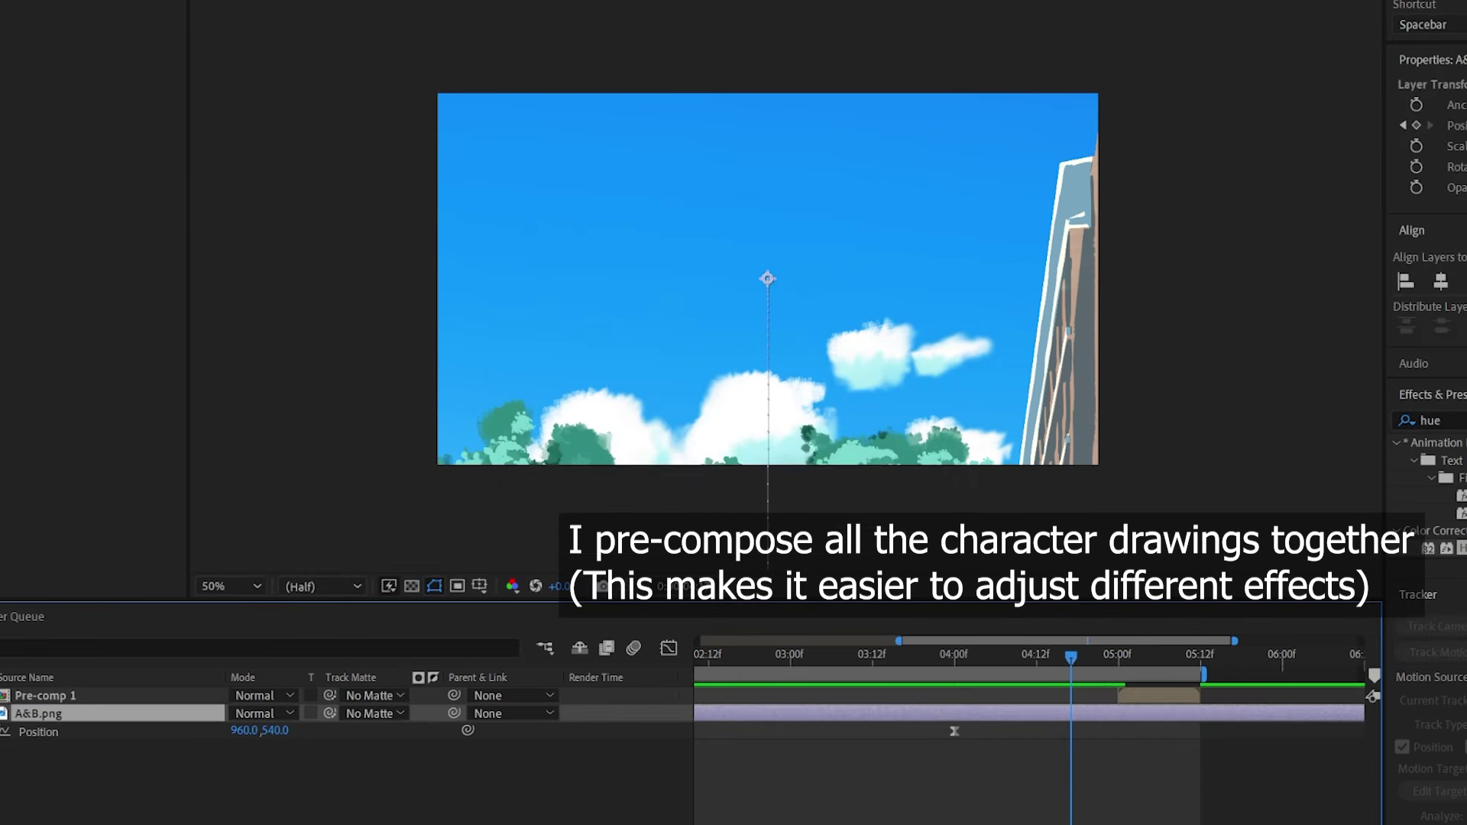
click(1431, 420)
text(blur)
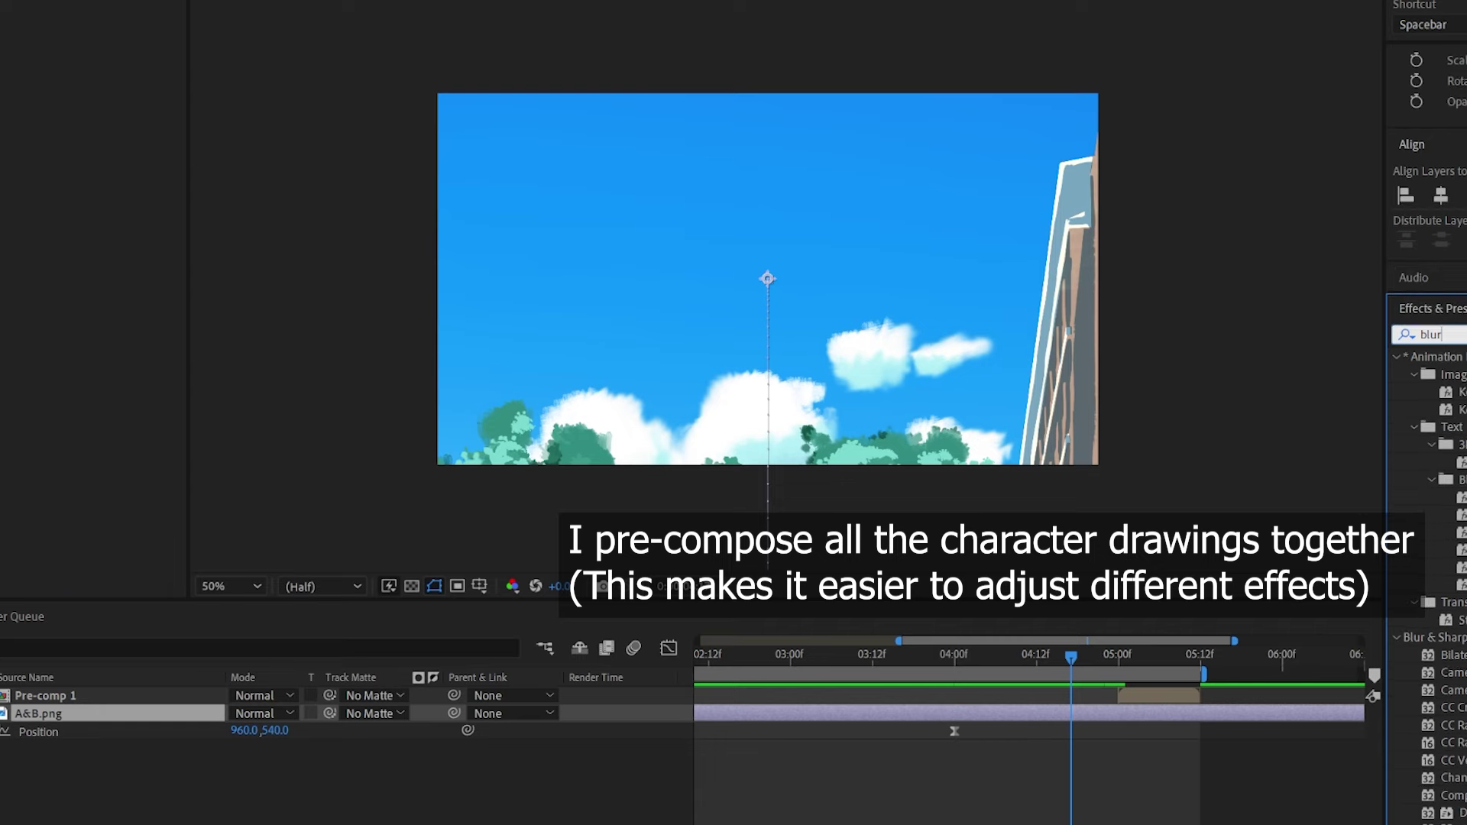
drag(1080, 687, 1078, 713)
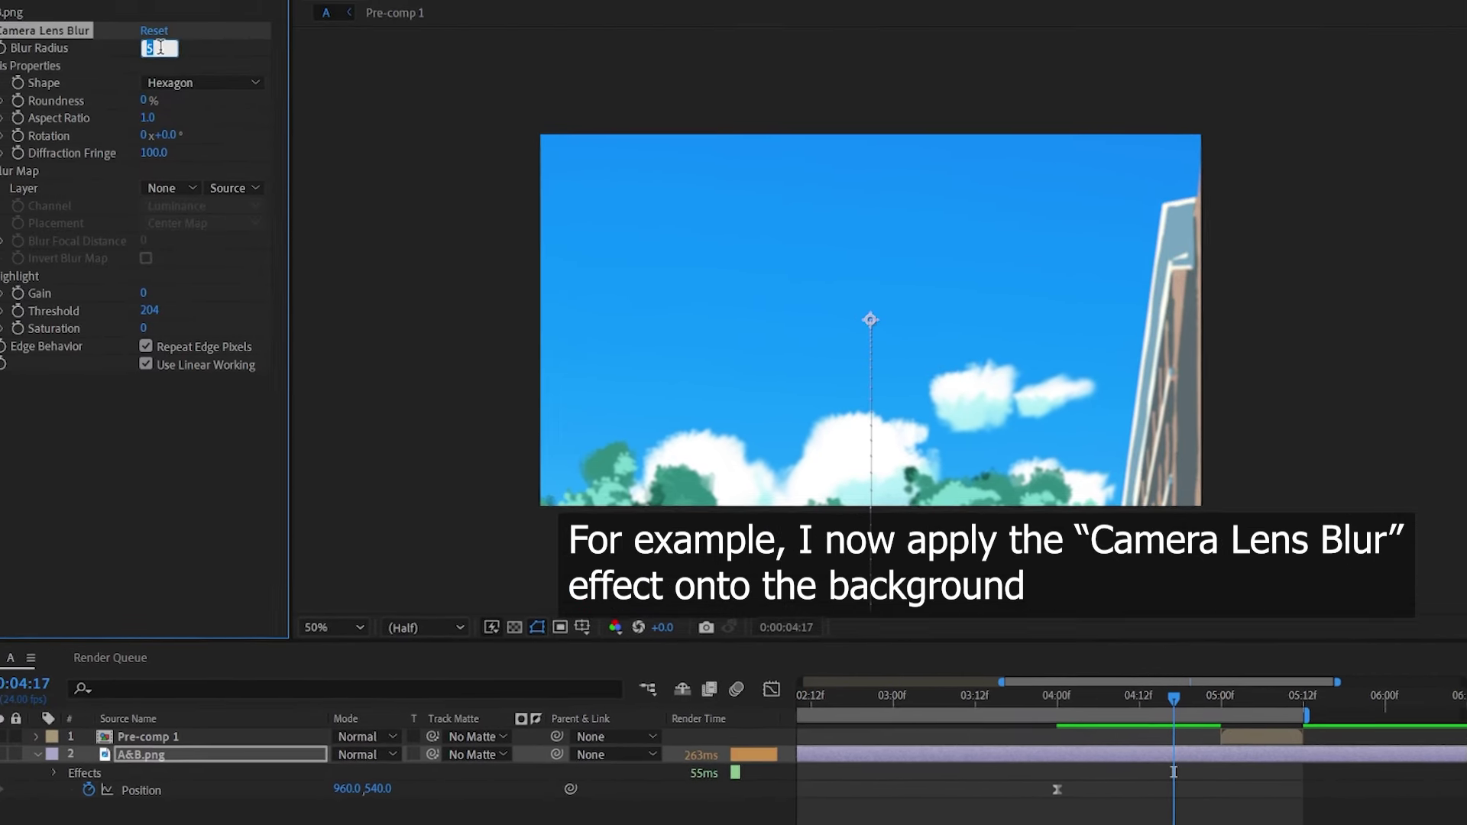
click(1240, 707)
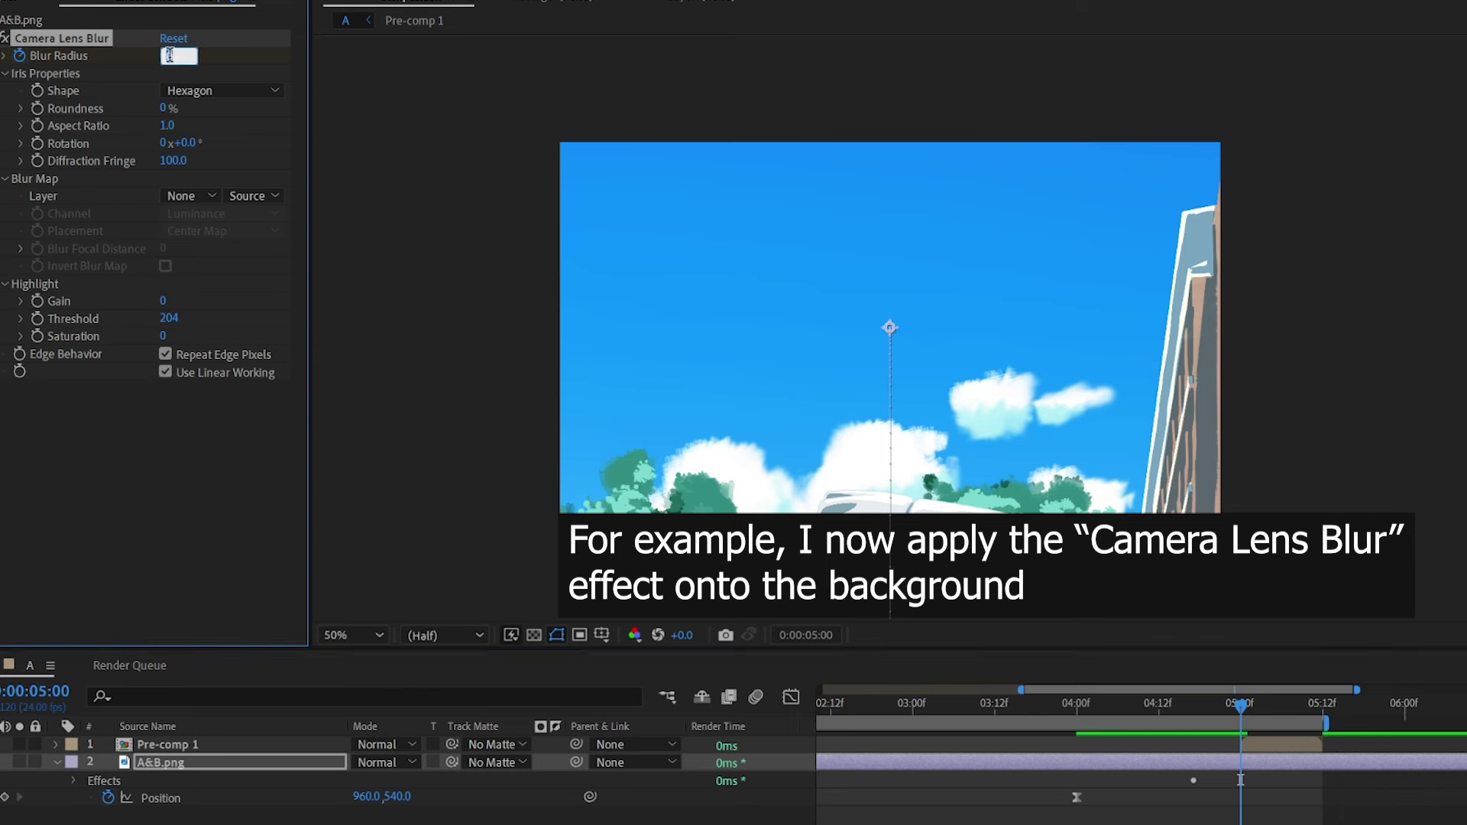
click(1285, 745)
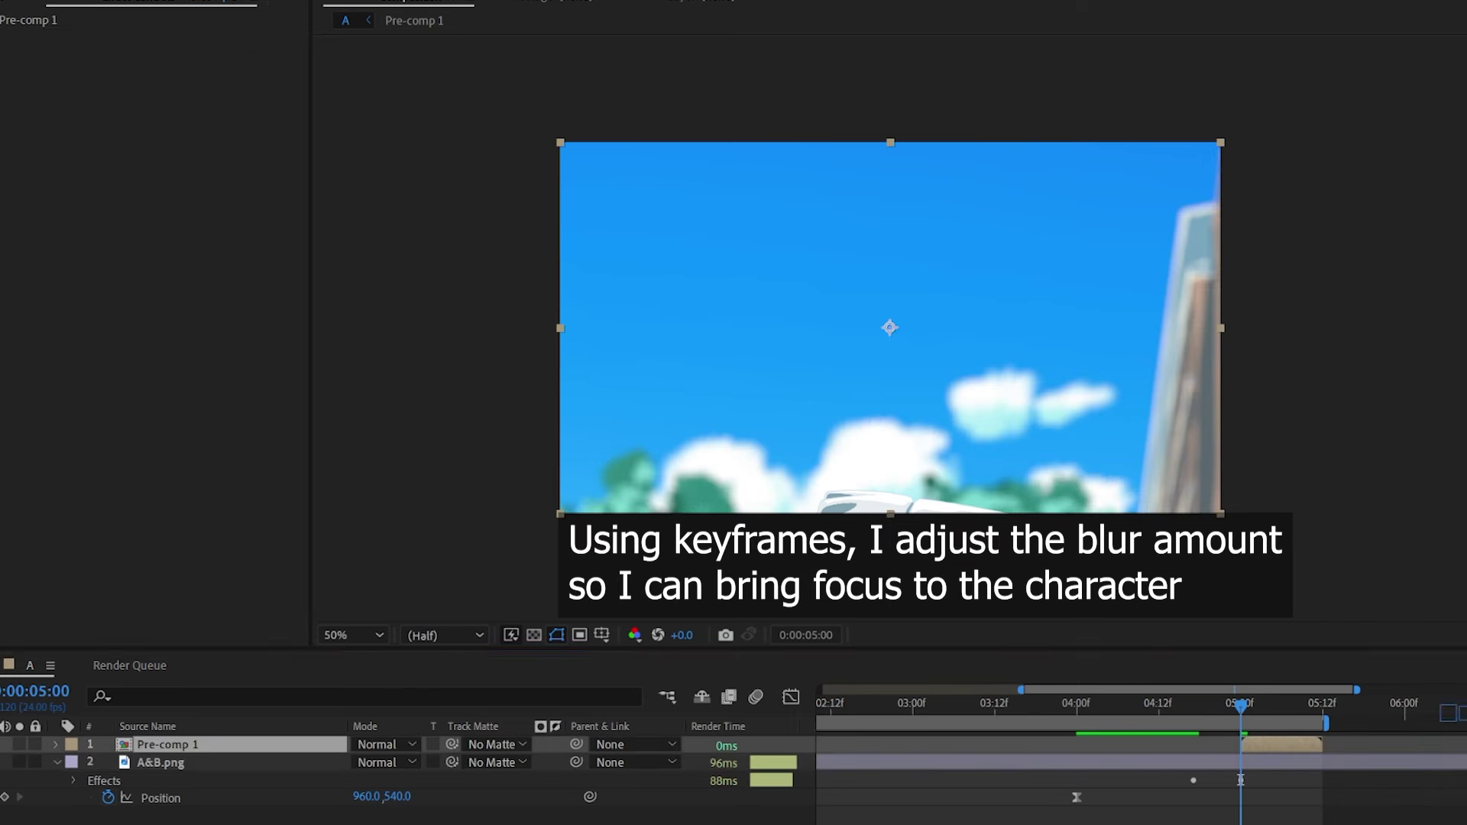
key(ctrl+alt+shift+e)
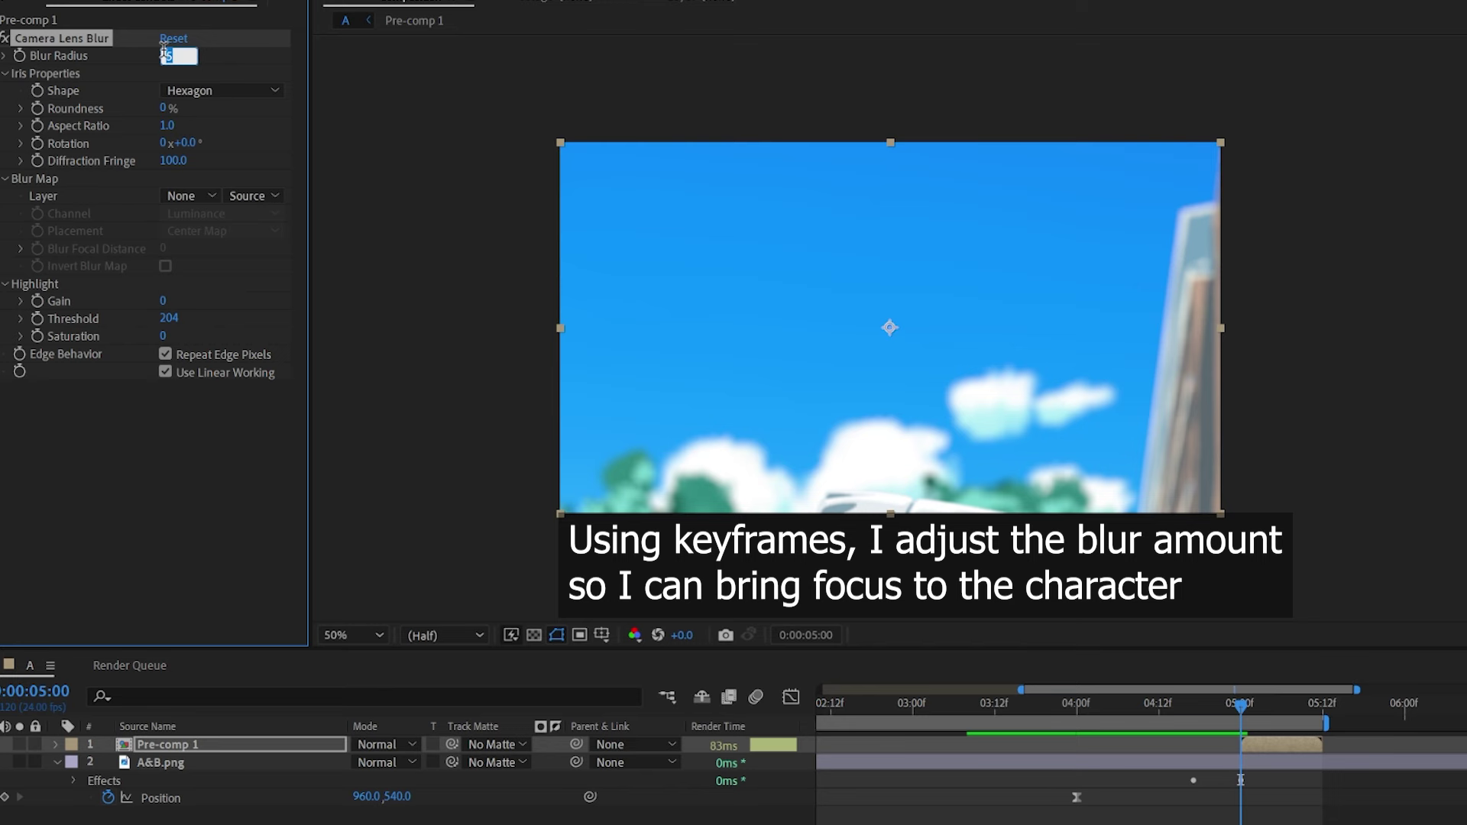
click(20, 56)
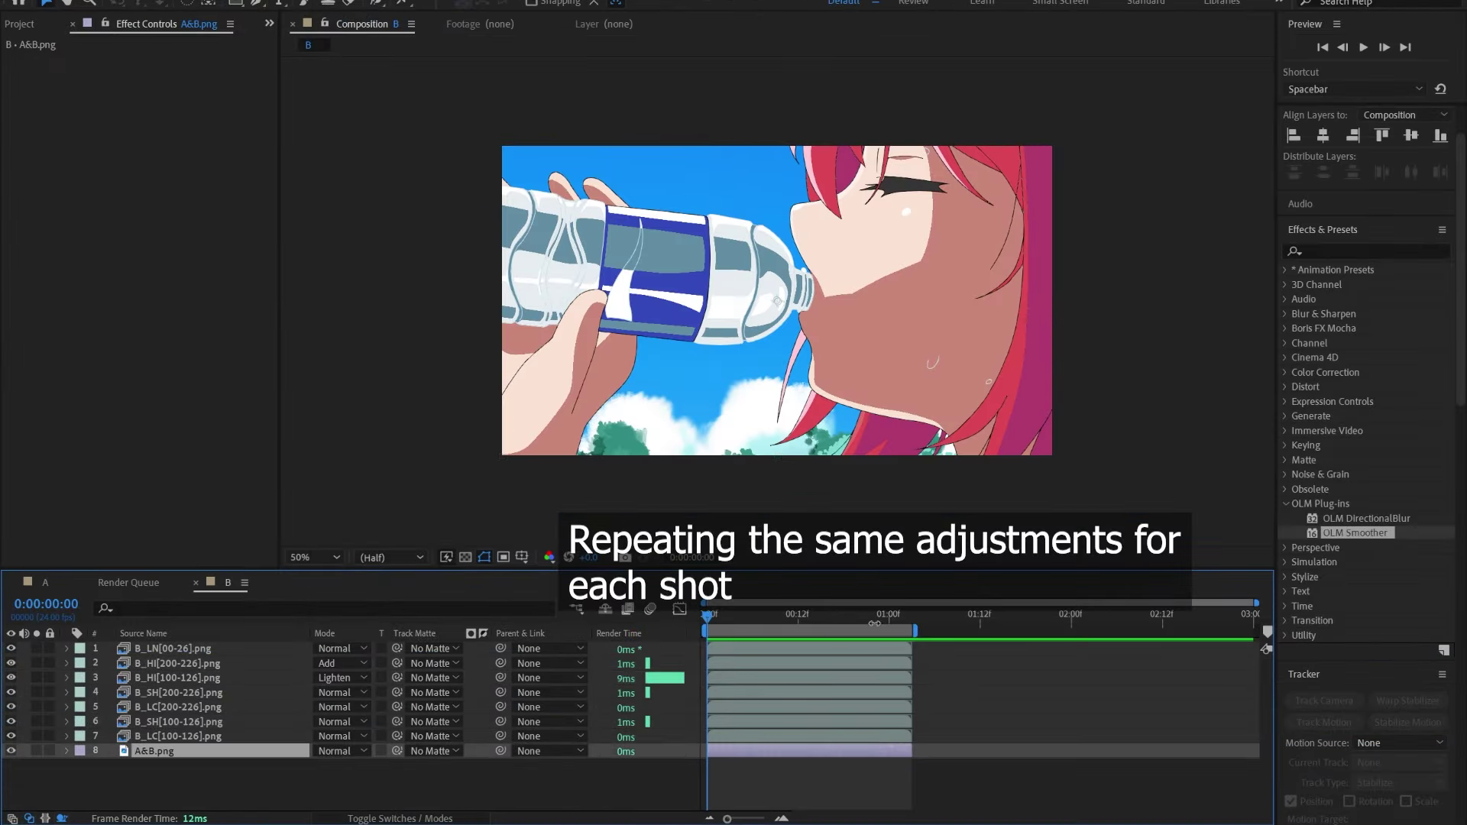
Set layers 4 and 6 to Multiply and duplicate the B_LC[100-126].png layer.
click(341, 692)
click(409, 108)
click(341, 722)
click(409, 107)
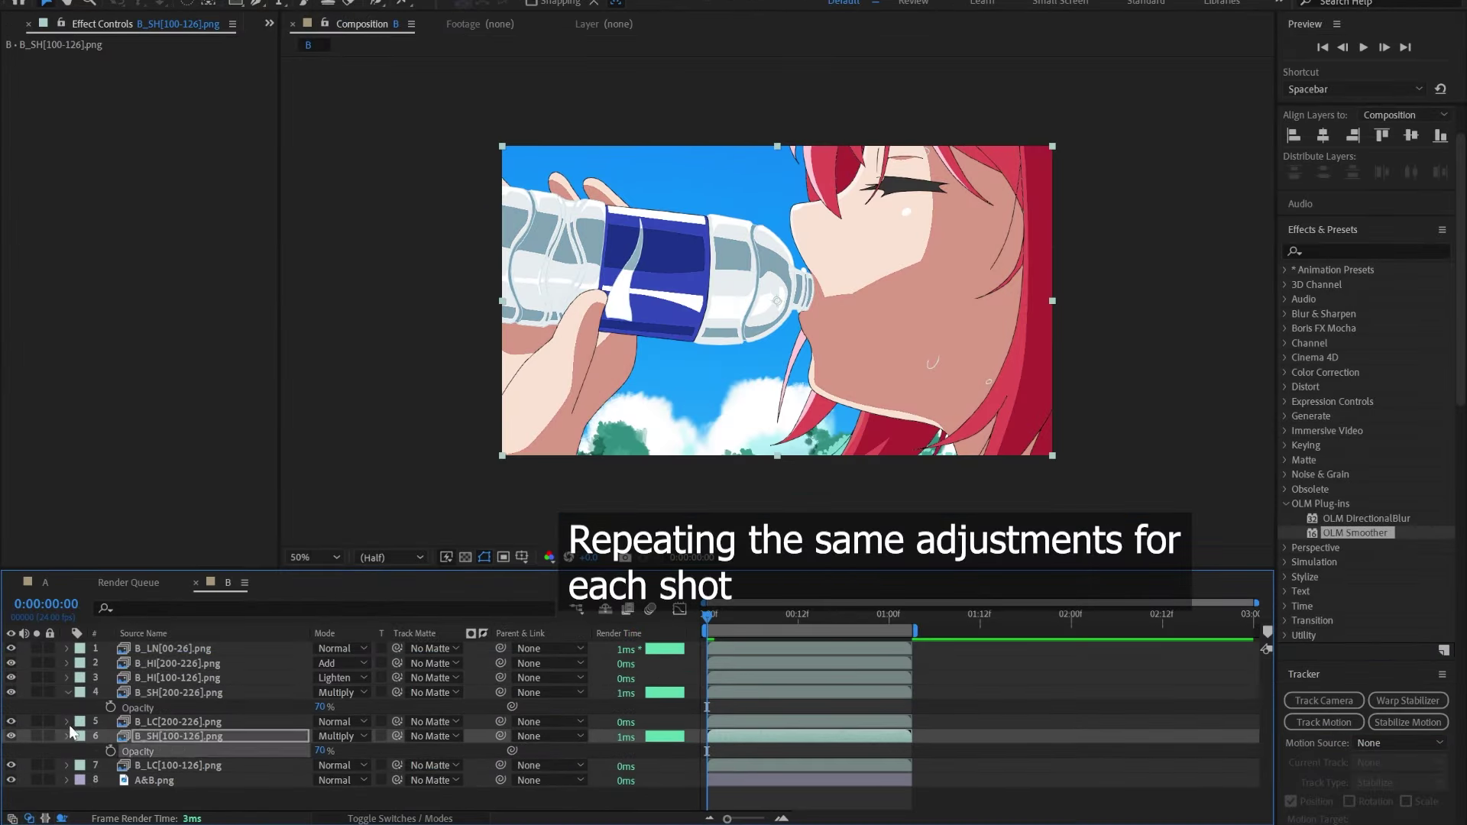
click(178, 736)
key(ctrl+d)
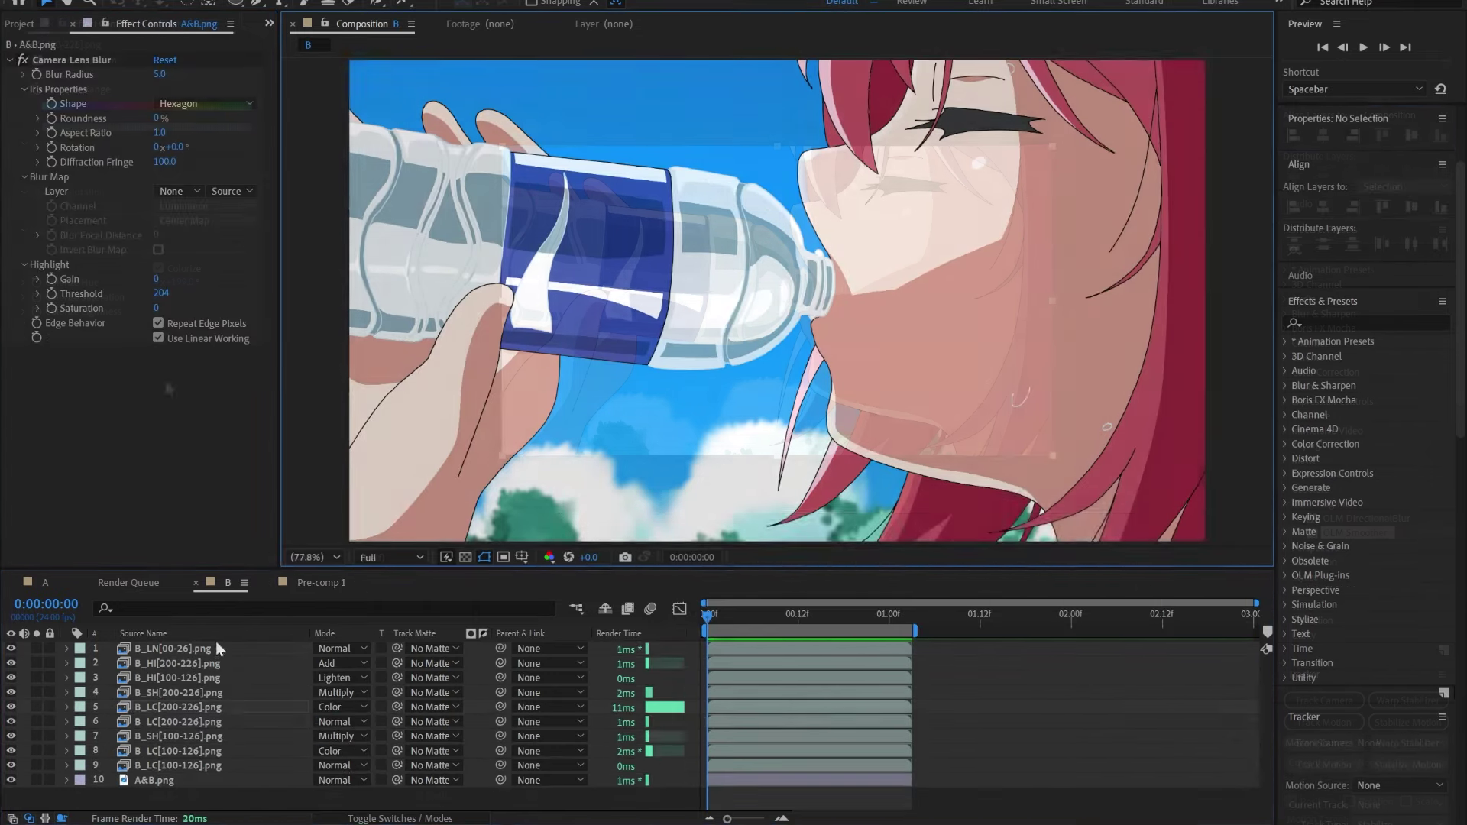
Pre-compose shot B's character layers into Pre-comp 2 and duplicate it.
click(218, 648)
shift+click(257, 765)
right_click(257, 740)
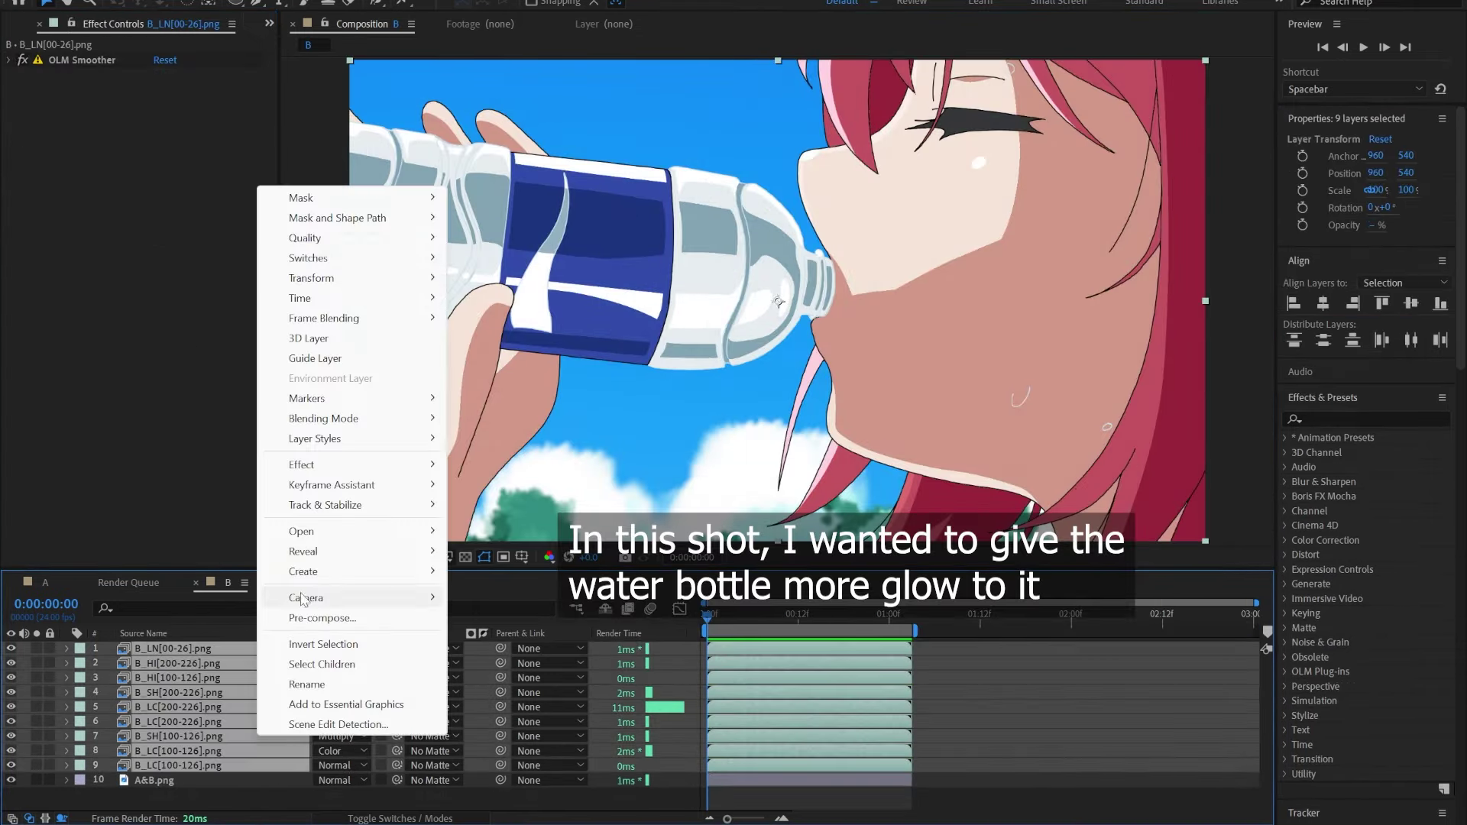
click(344, 598)
click(777, 508)
key(ctrl+d)
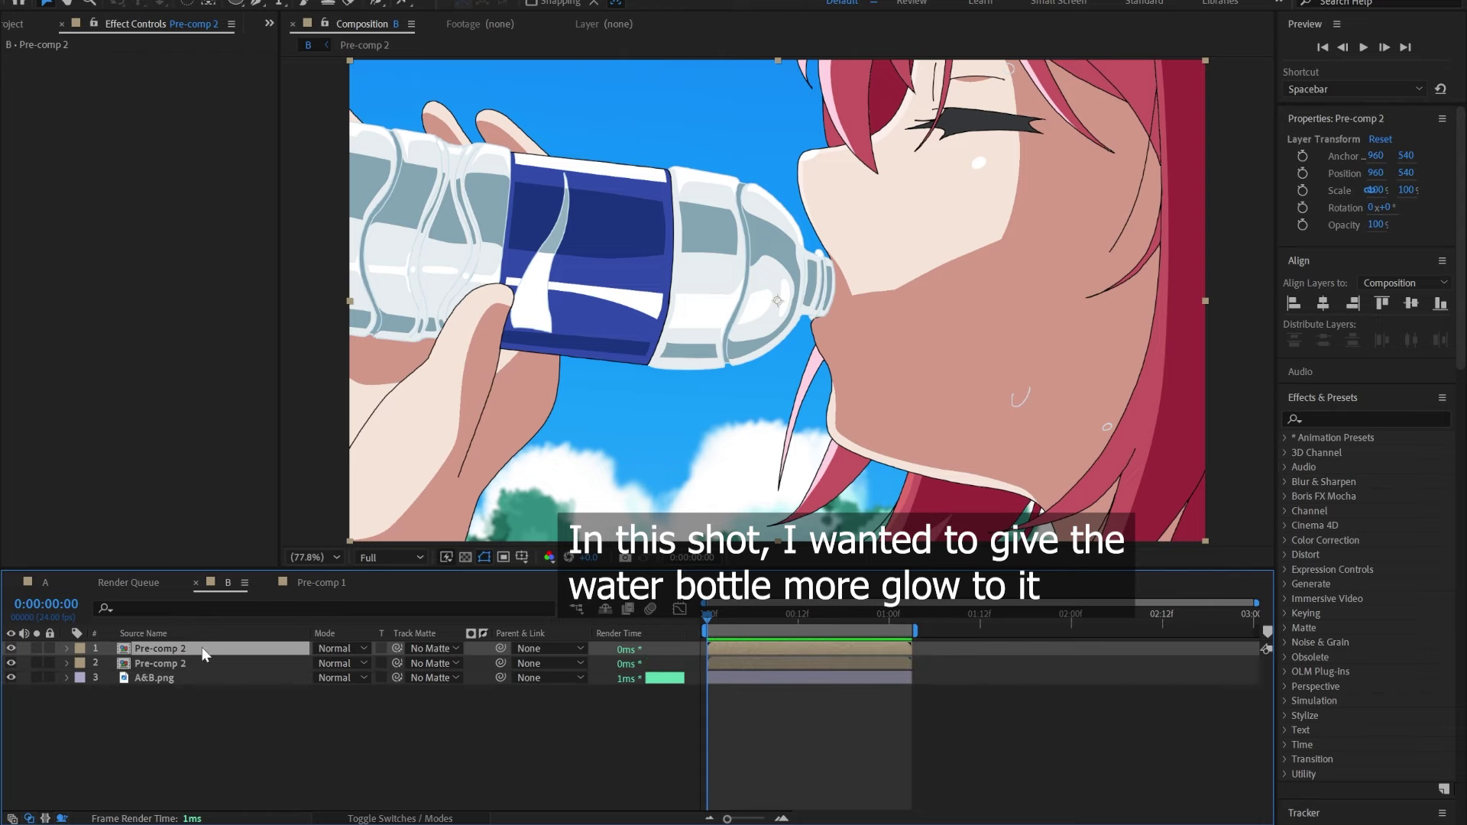
click(1369, 420)
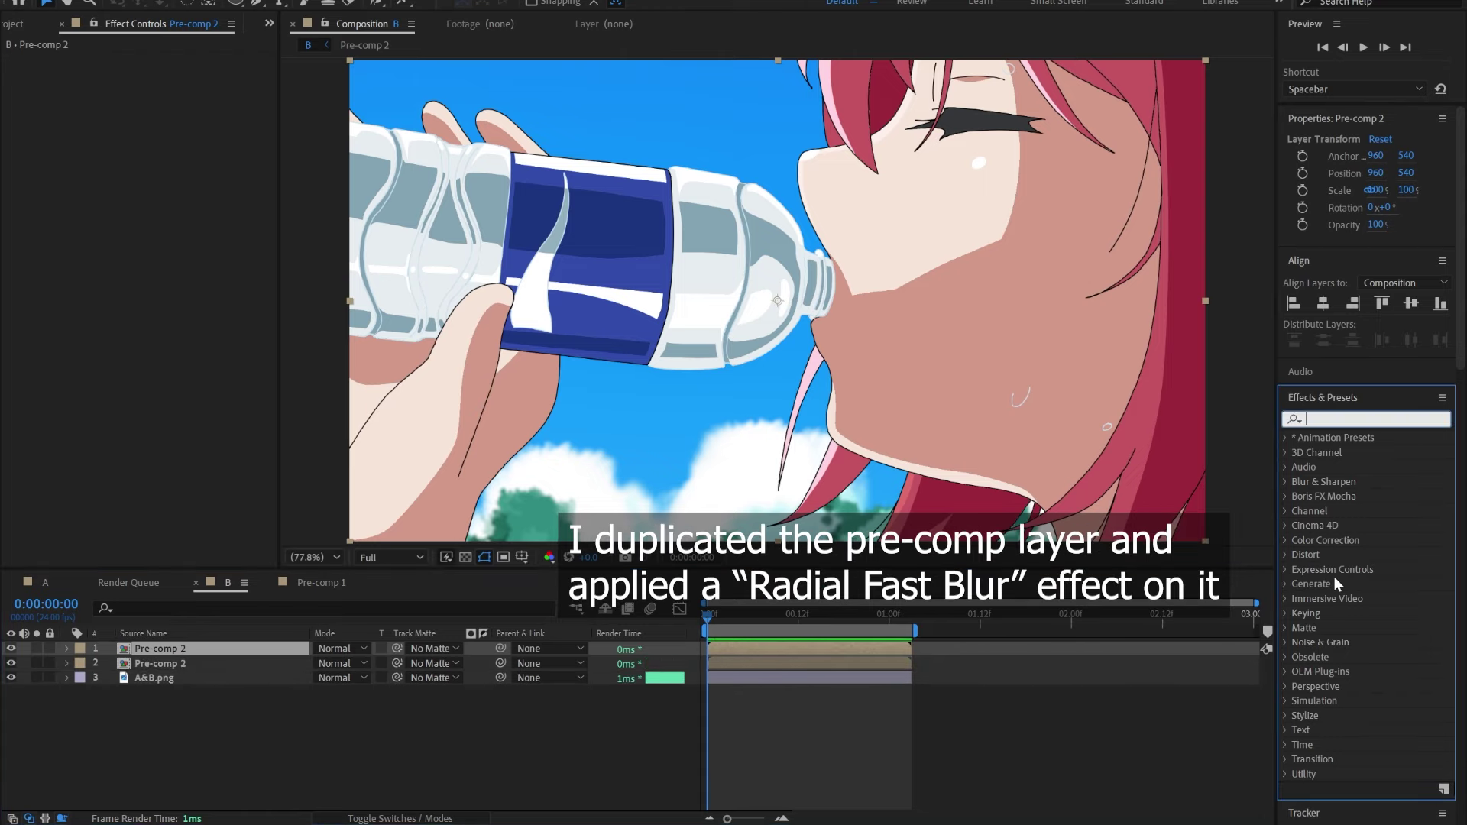
Apply CC Radial Fast Blur to the top Pre-comp 2, centred on the bottle, Amount 77.
text(fast)
drag(861, 646, 861, 648)
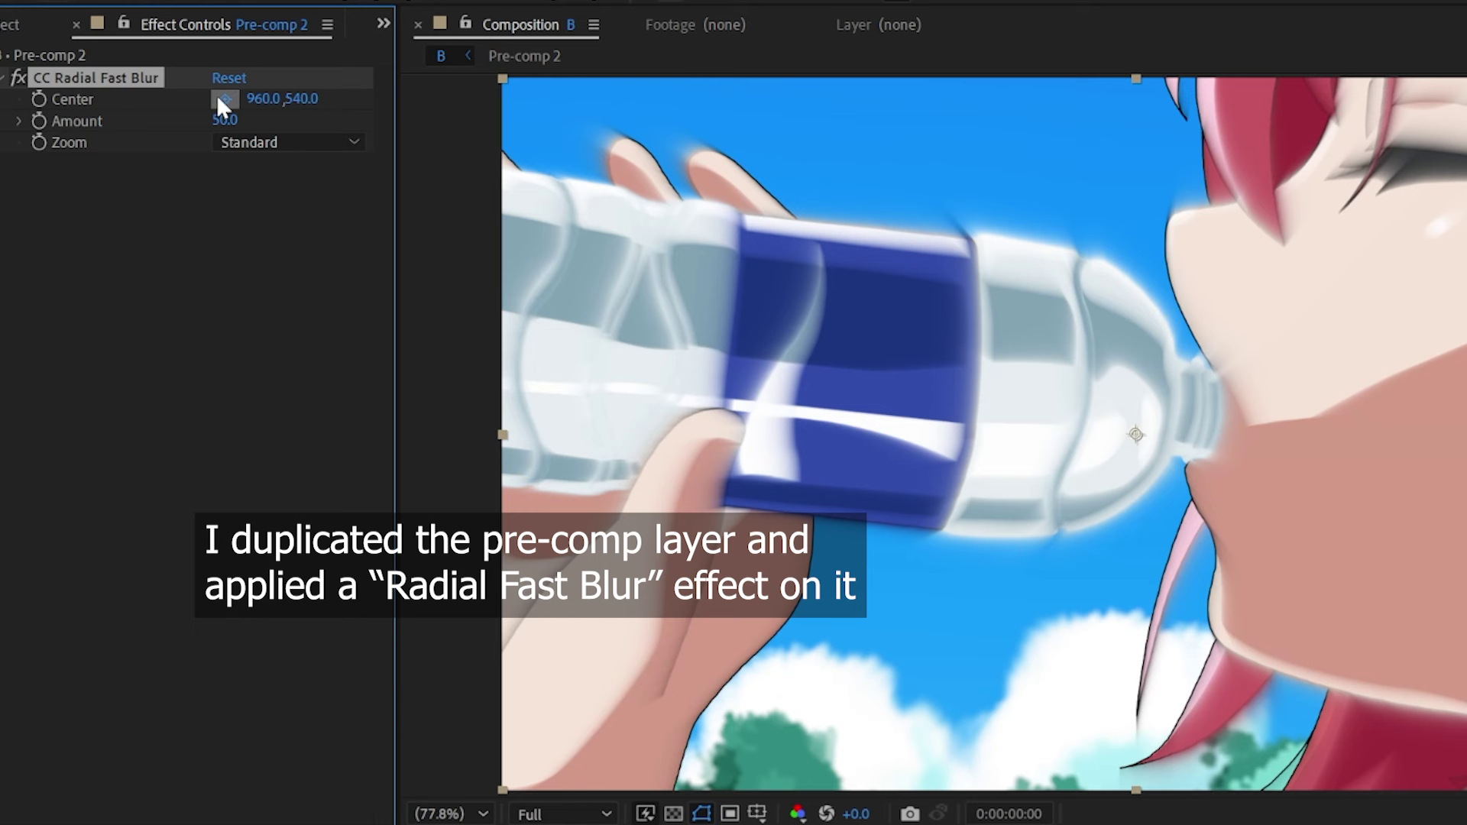
click(223, 99)
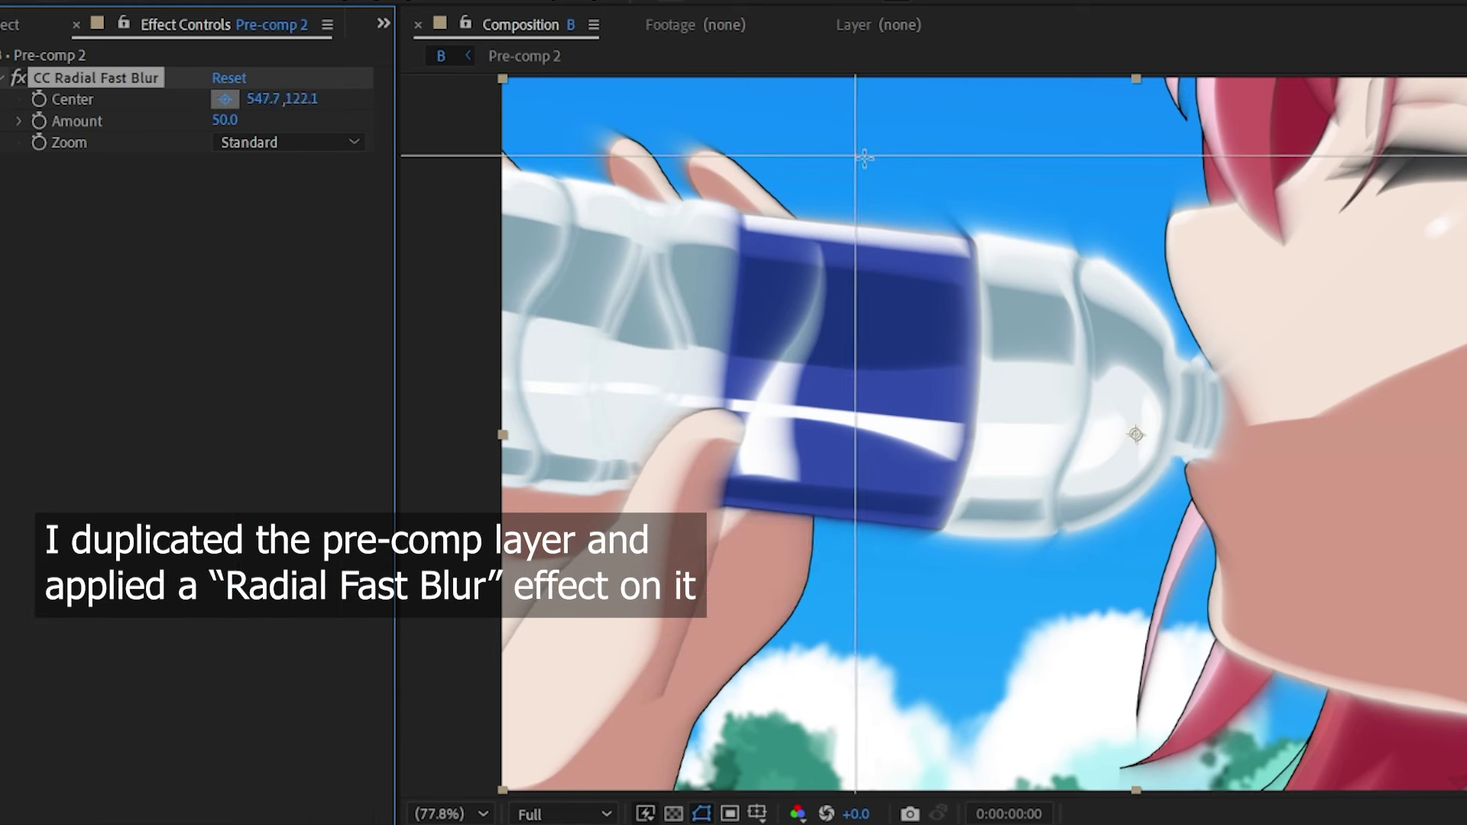
click(889, 194)
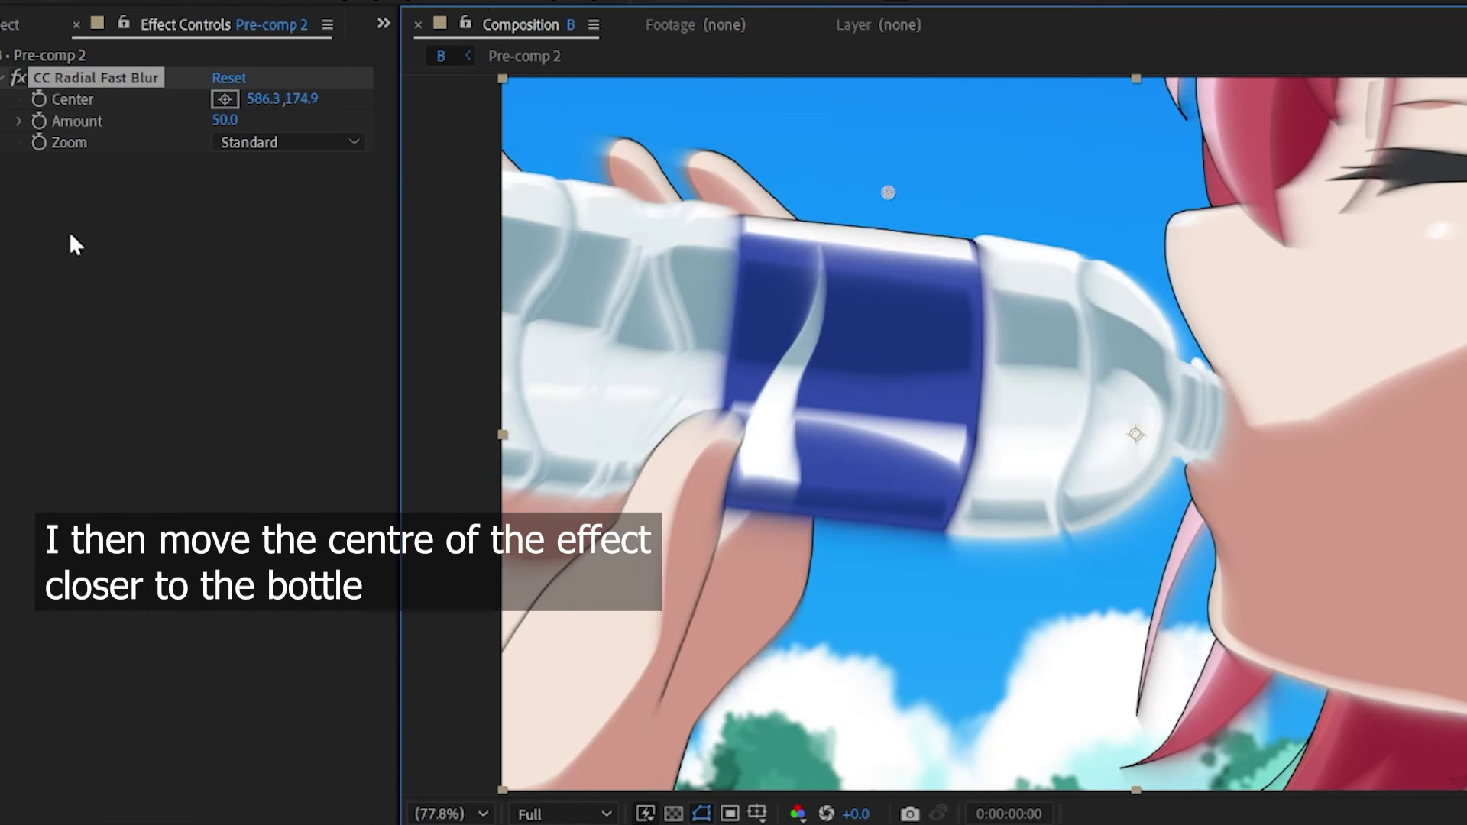
key(comma)
key(comma)
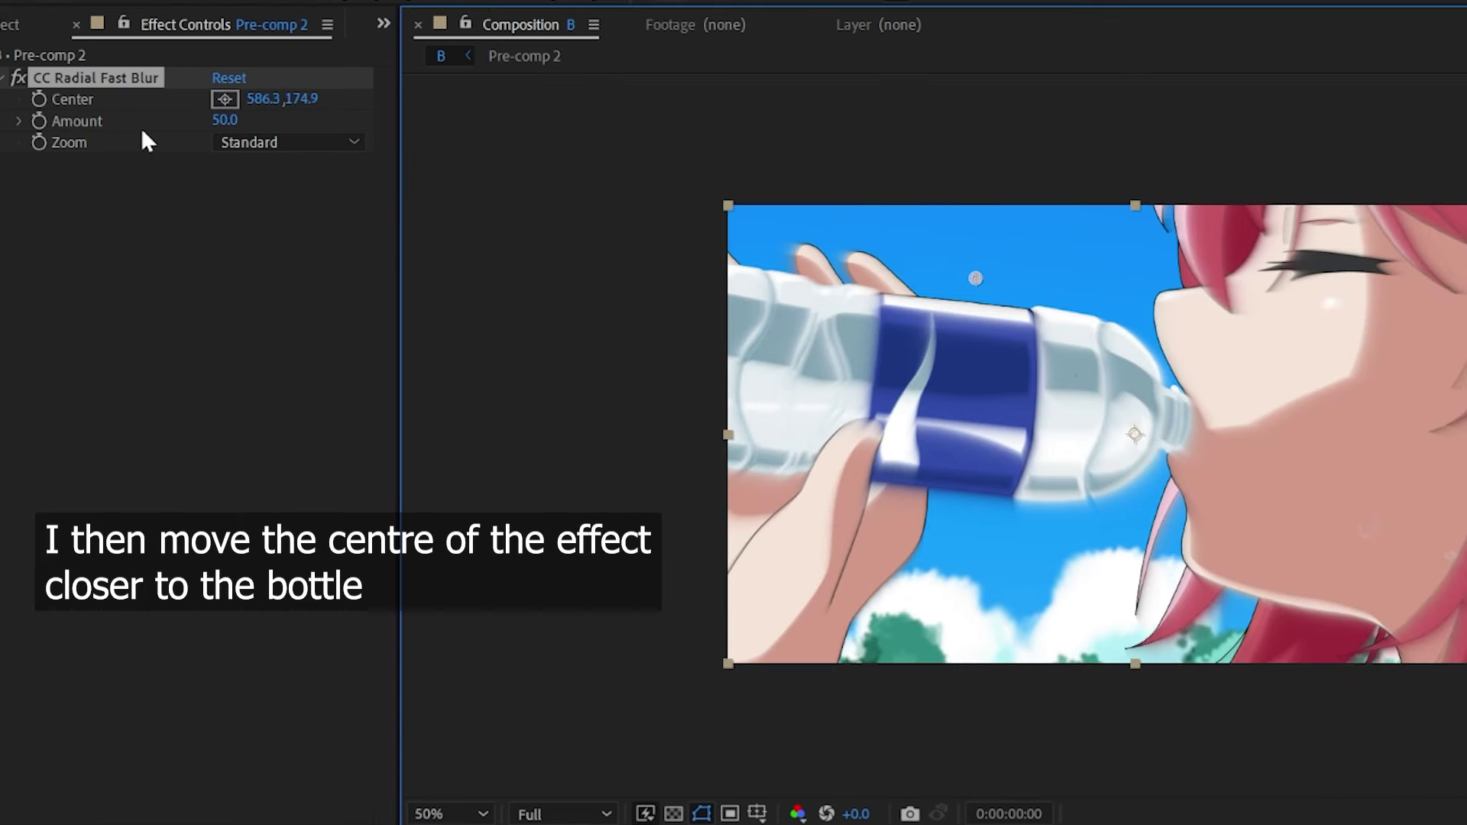
drag(233, 121, 262, 118)
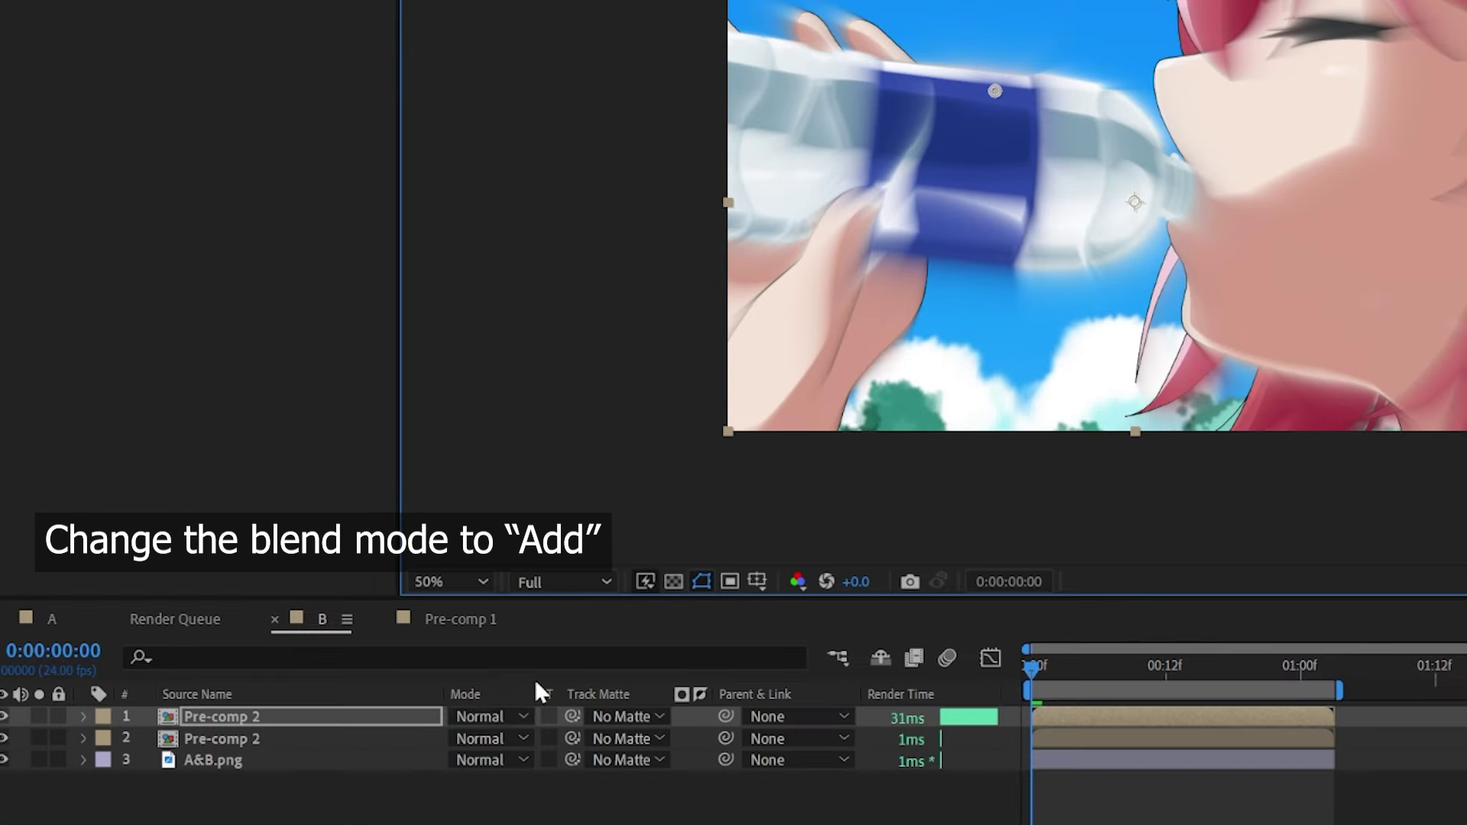
Set the blurred copy to Add at 50% opacity, feather its mask, and preview the glow.
click(489, 717)
click(574, 85)
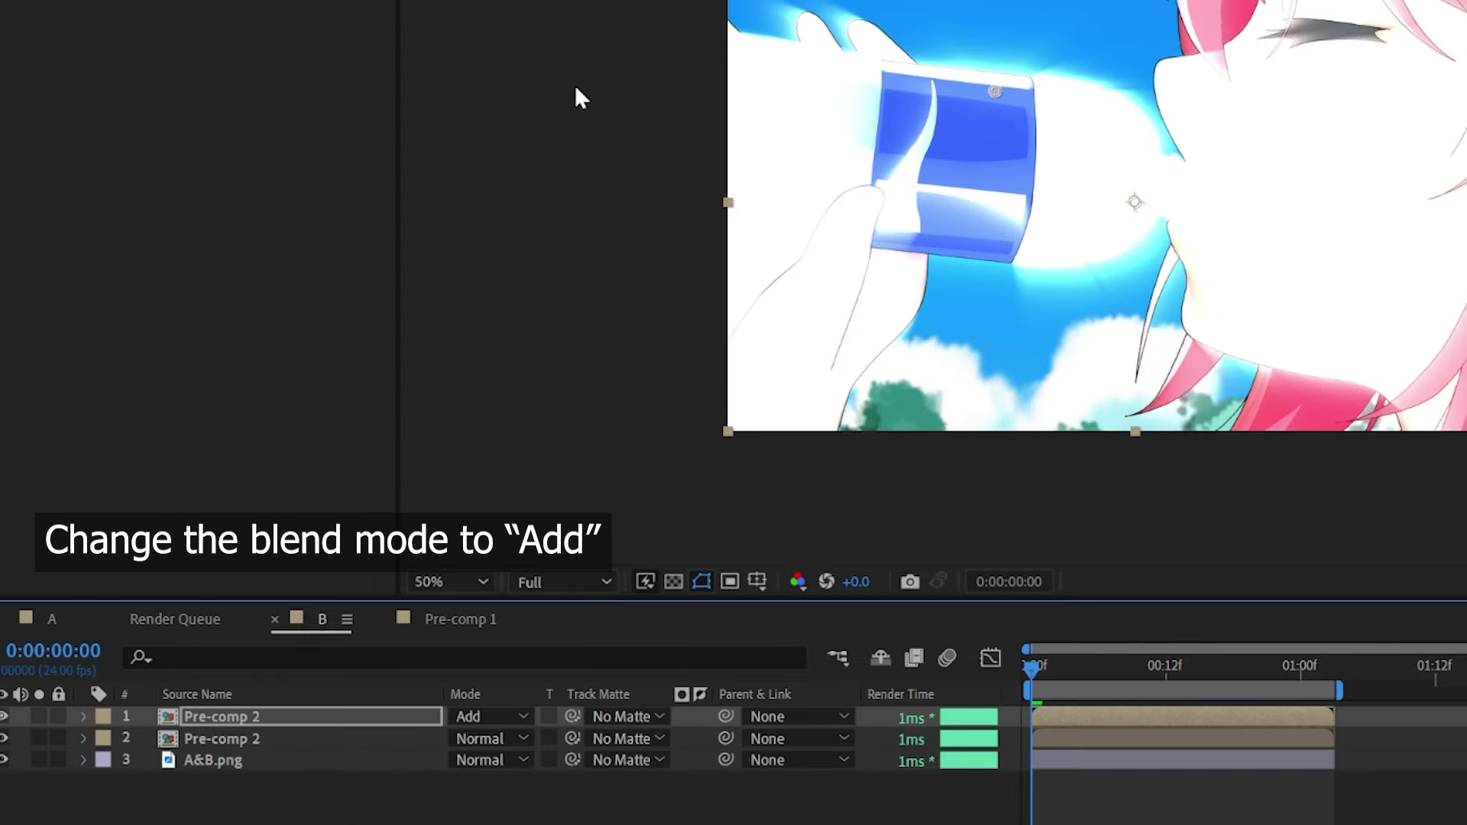
key(t)
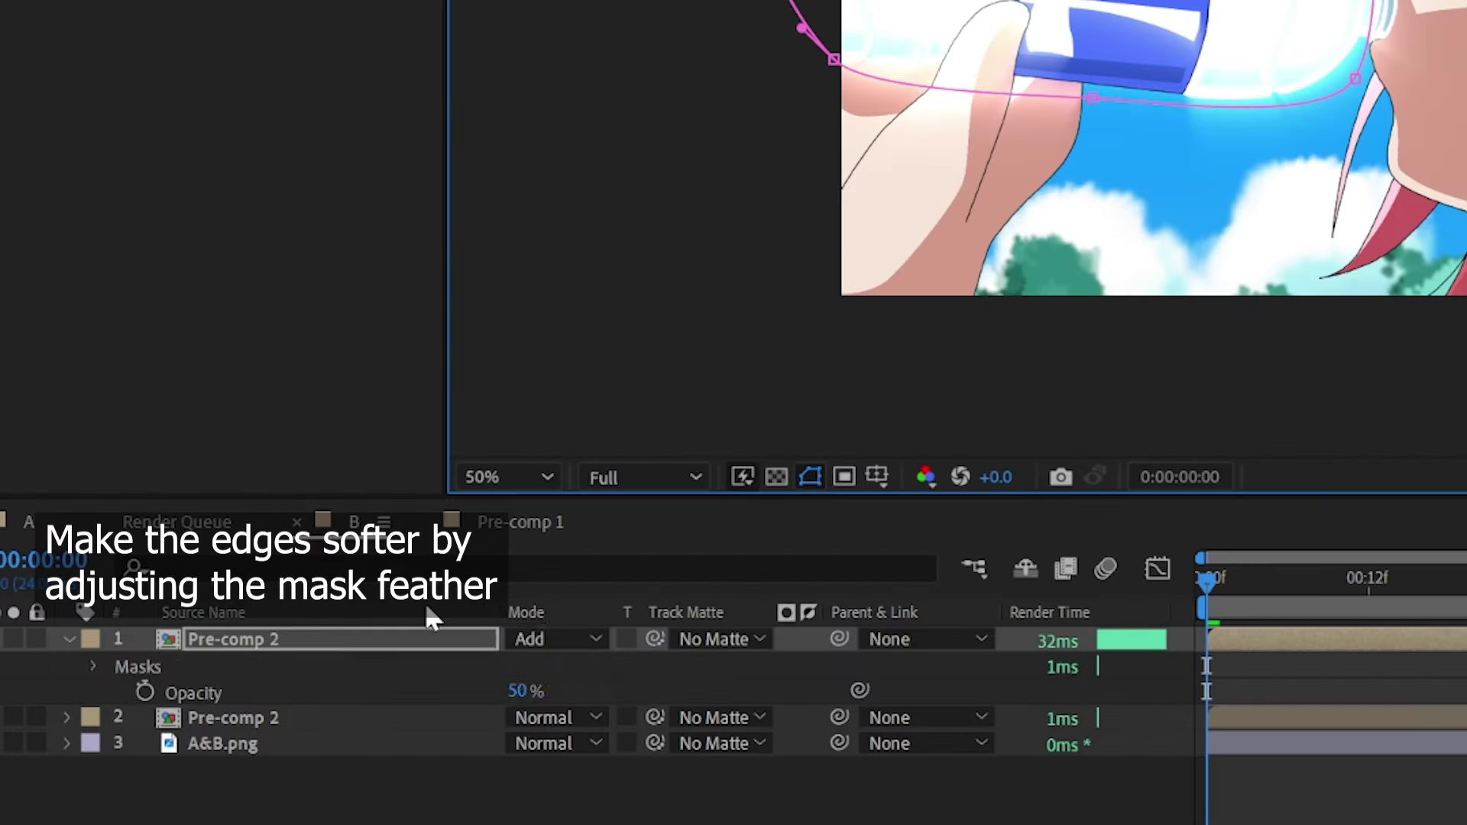
key(f)
drag(542, 691, 649, 692)
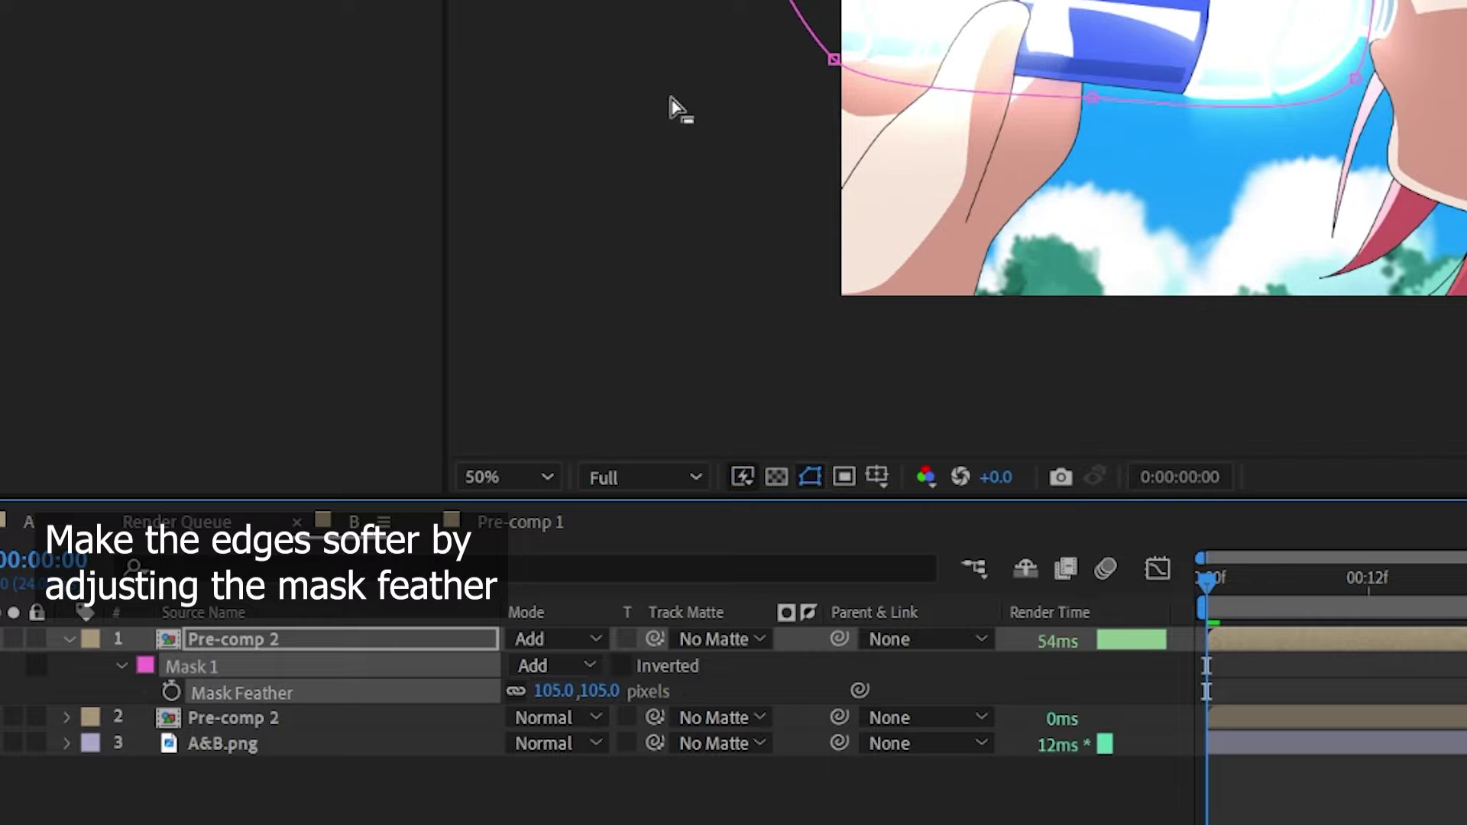
key(space)
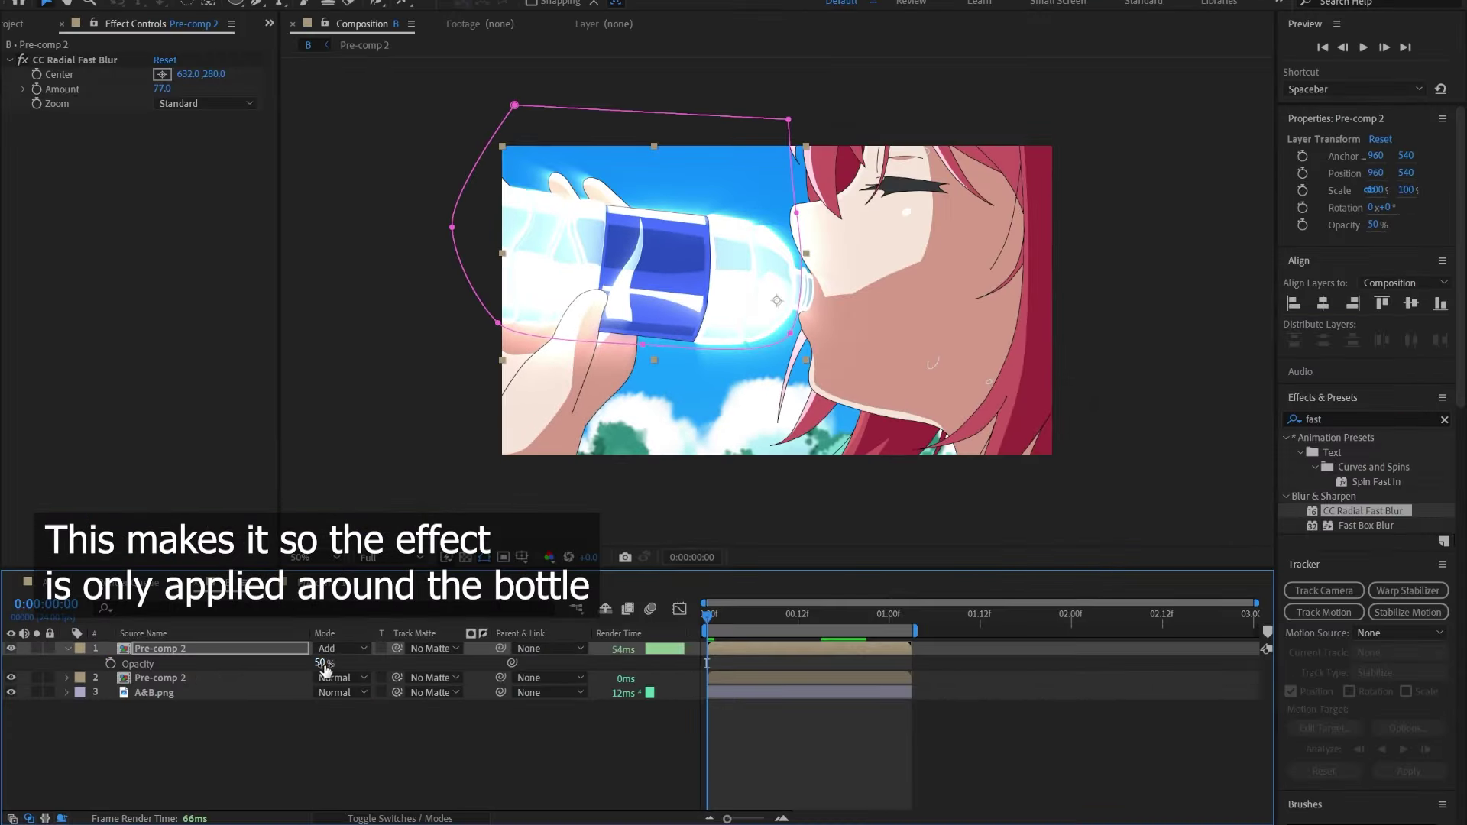
click(449, 741)
drag(773, 616, 773, 595)
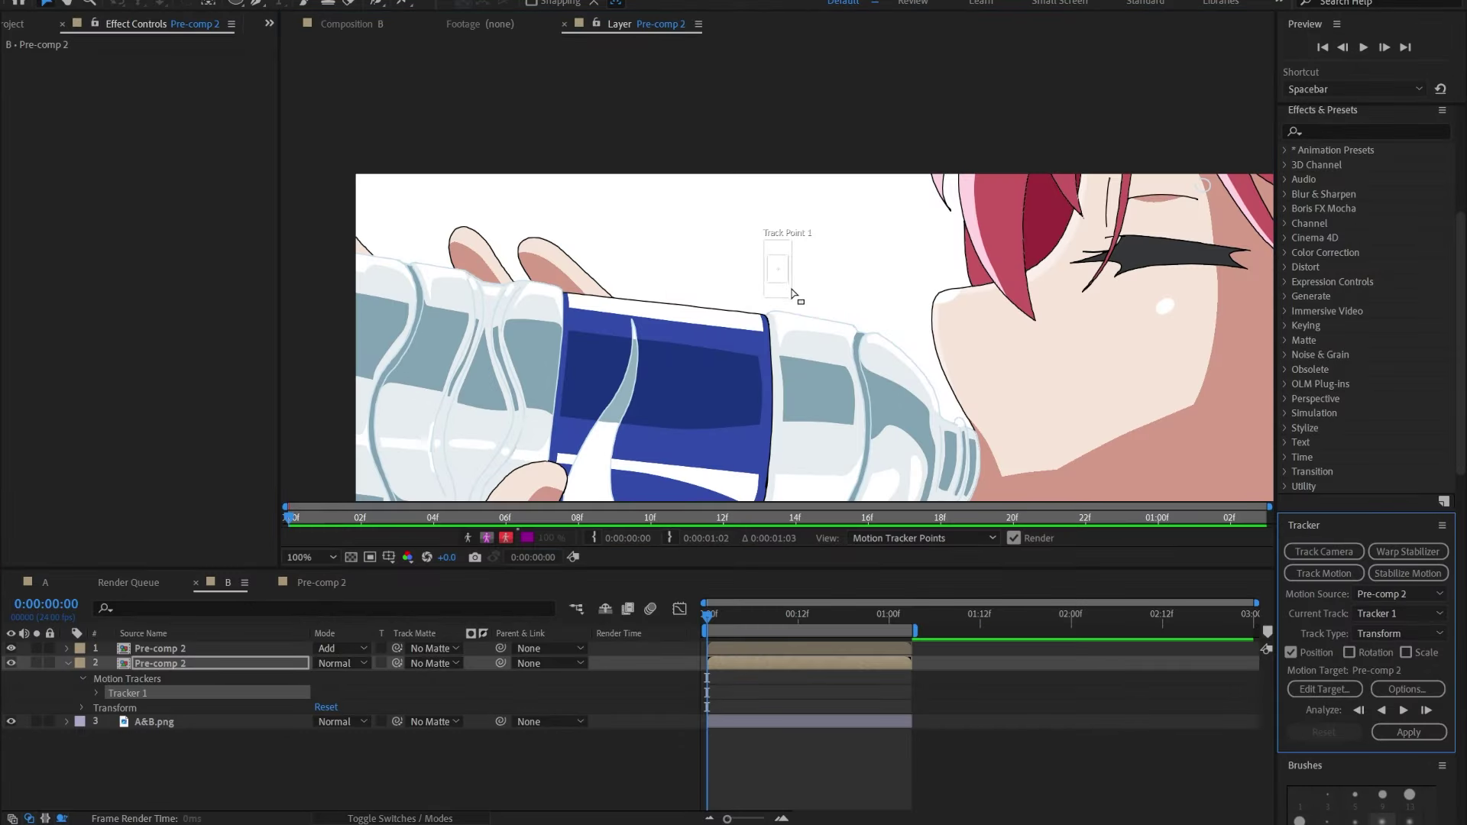
Place Track Point 1 on the bottle label and track forward, realigning it when it drifts.
drag(804, 297, 772, 322)
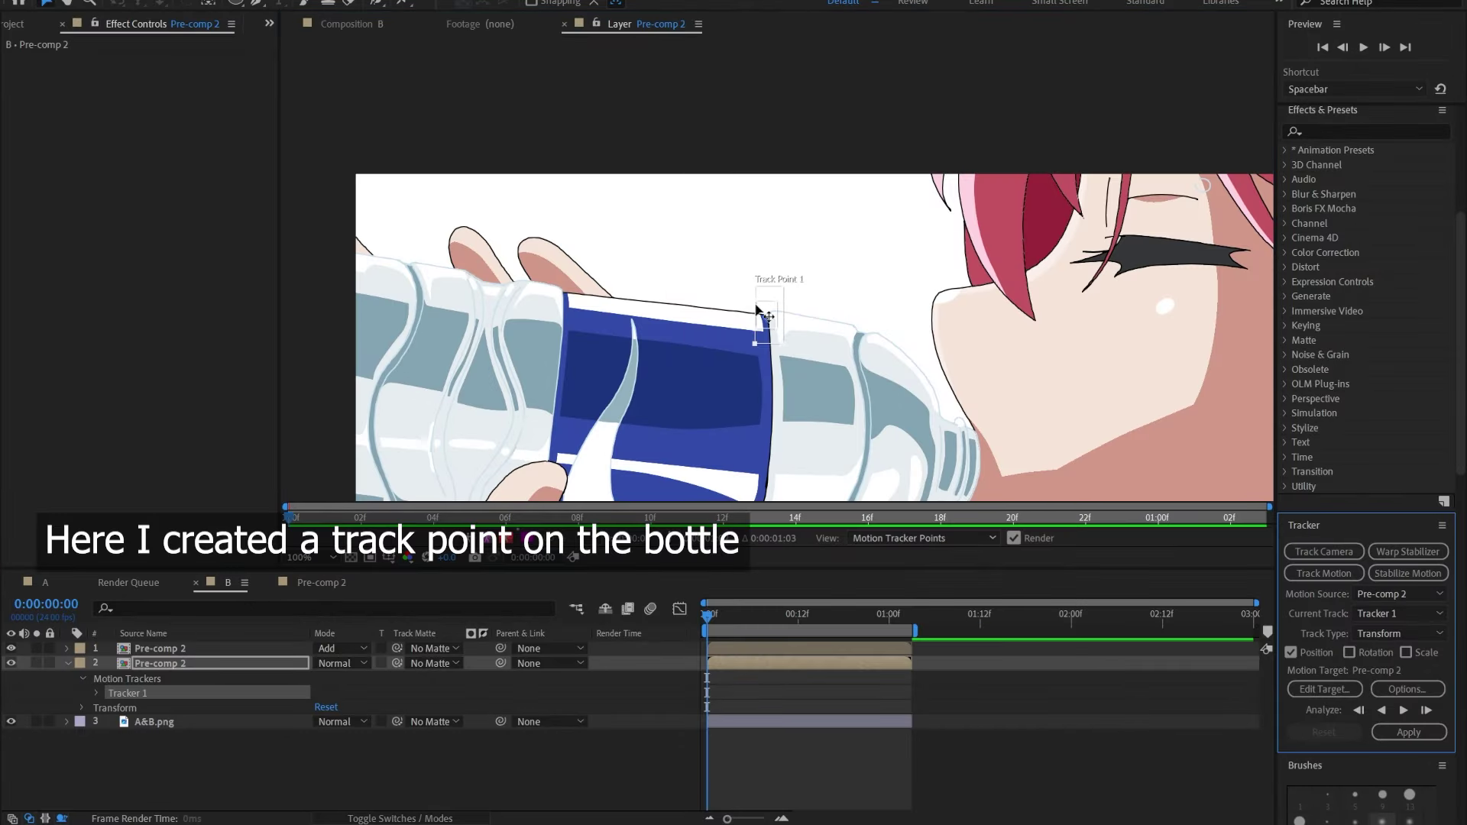
click(776, 321)
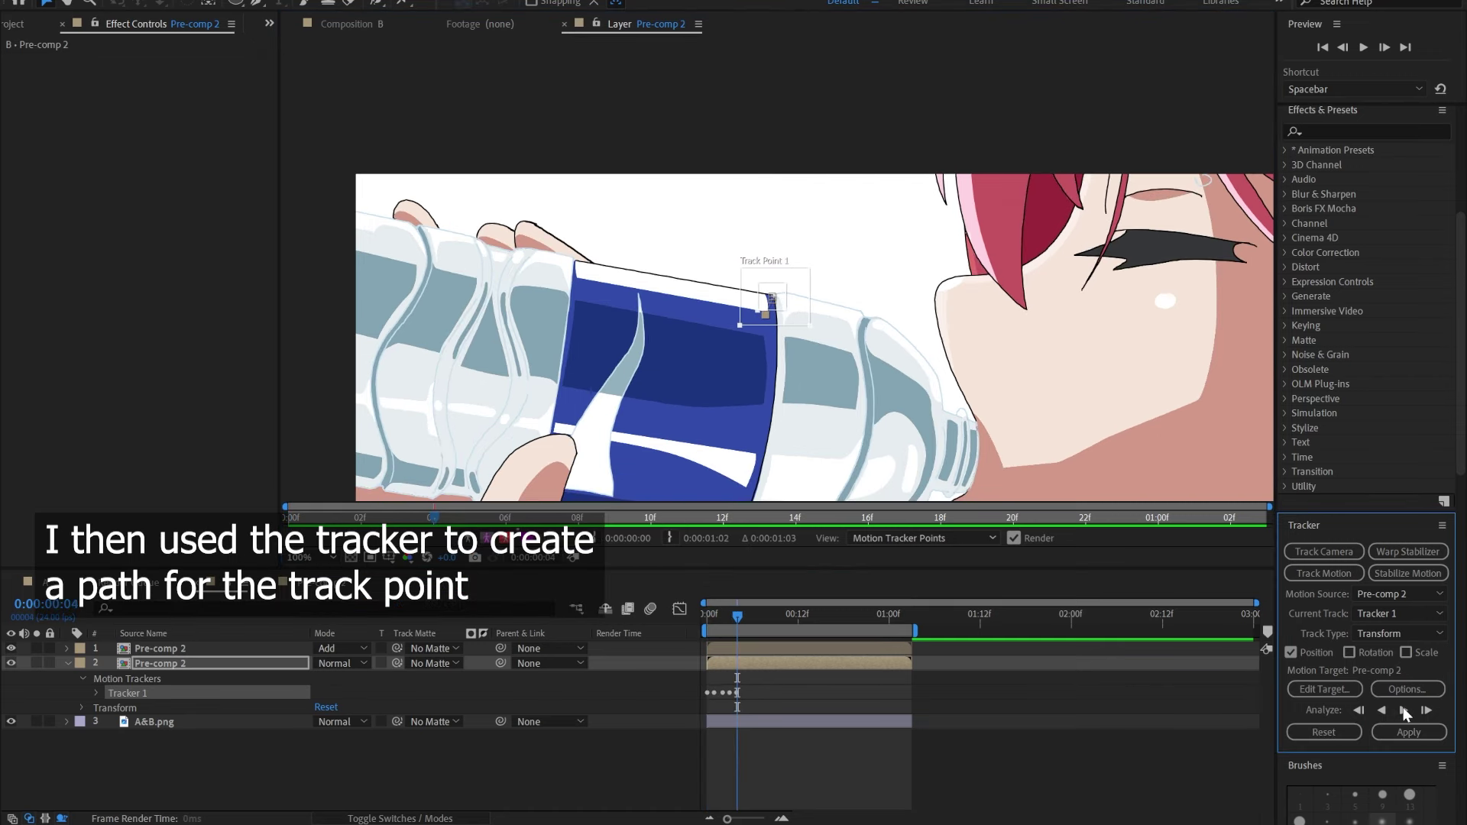
click(1426, 711)
click(1426, 712)
click(1426, 711)
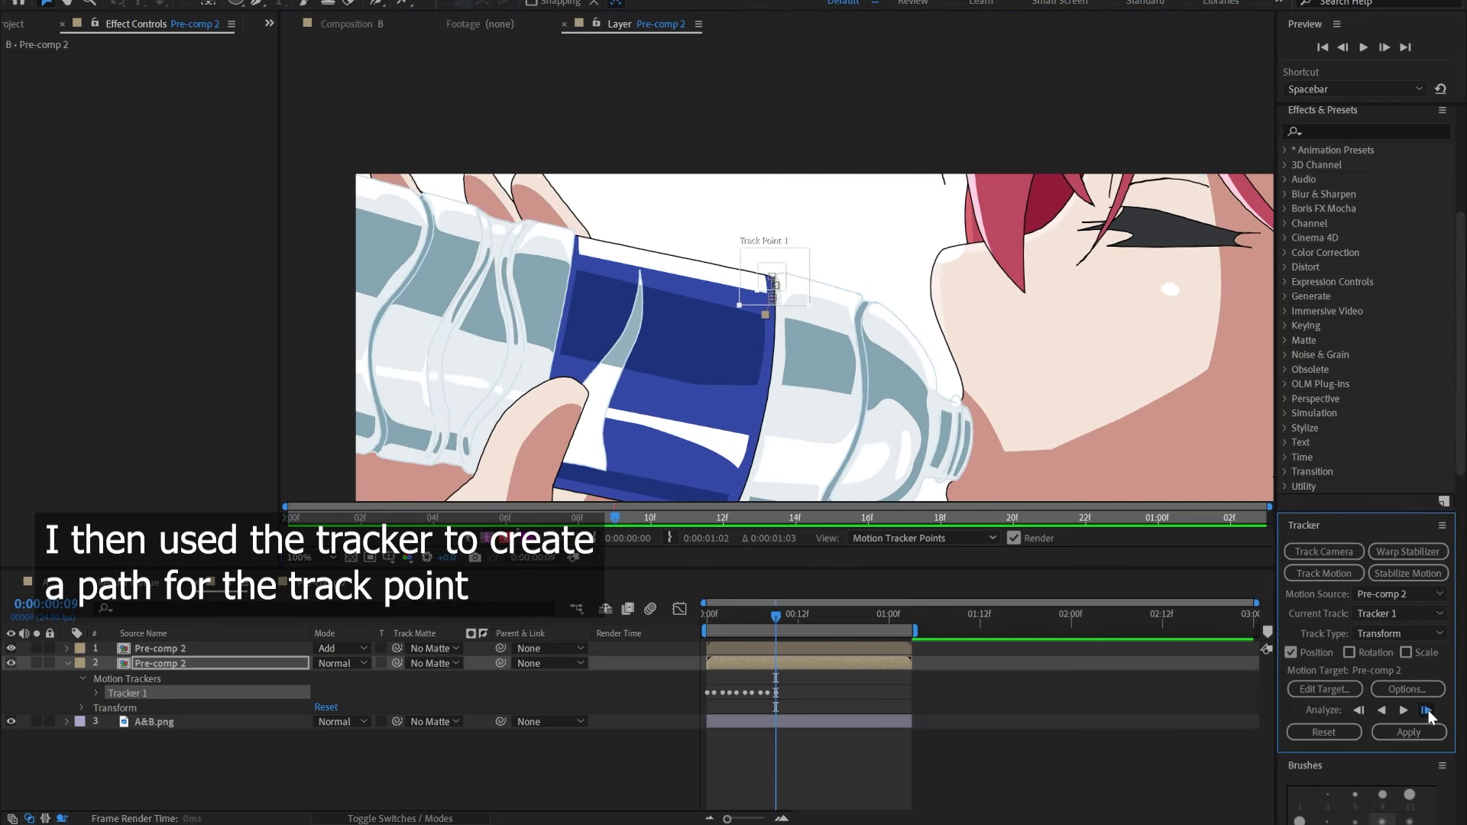
click(1426, 712)
drag(760, 277, 765, 255)
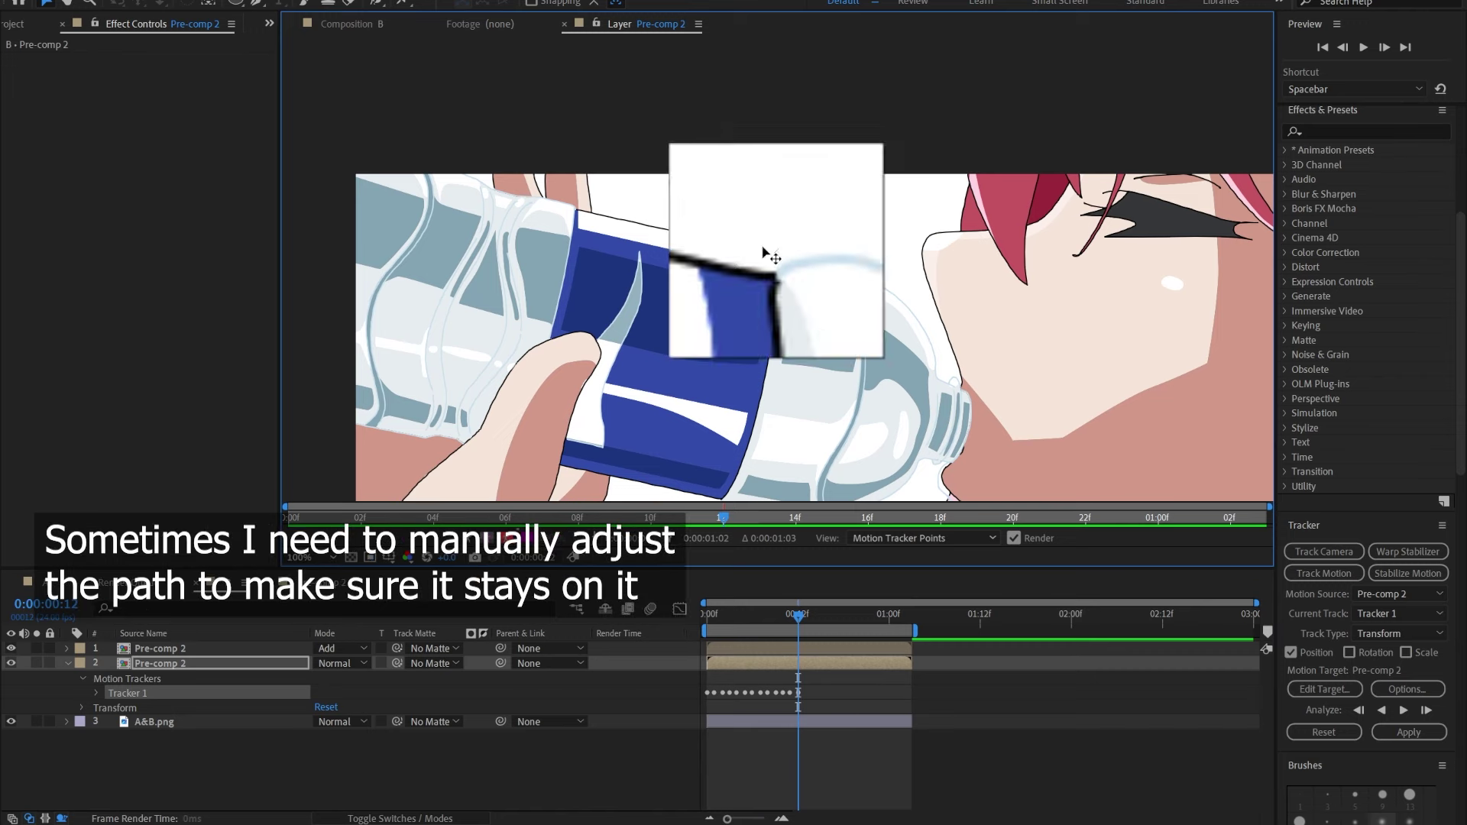
Track further forward, then step back through frames to review the label track.
click(1405, 713)
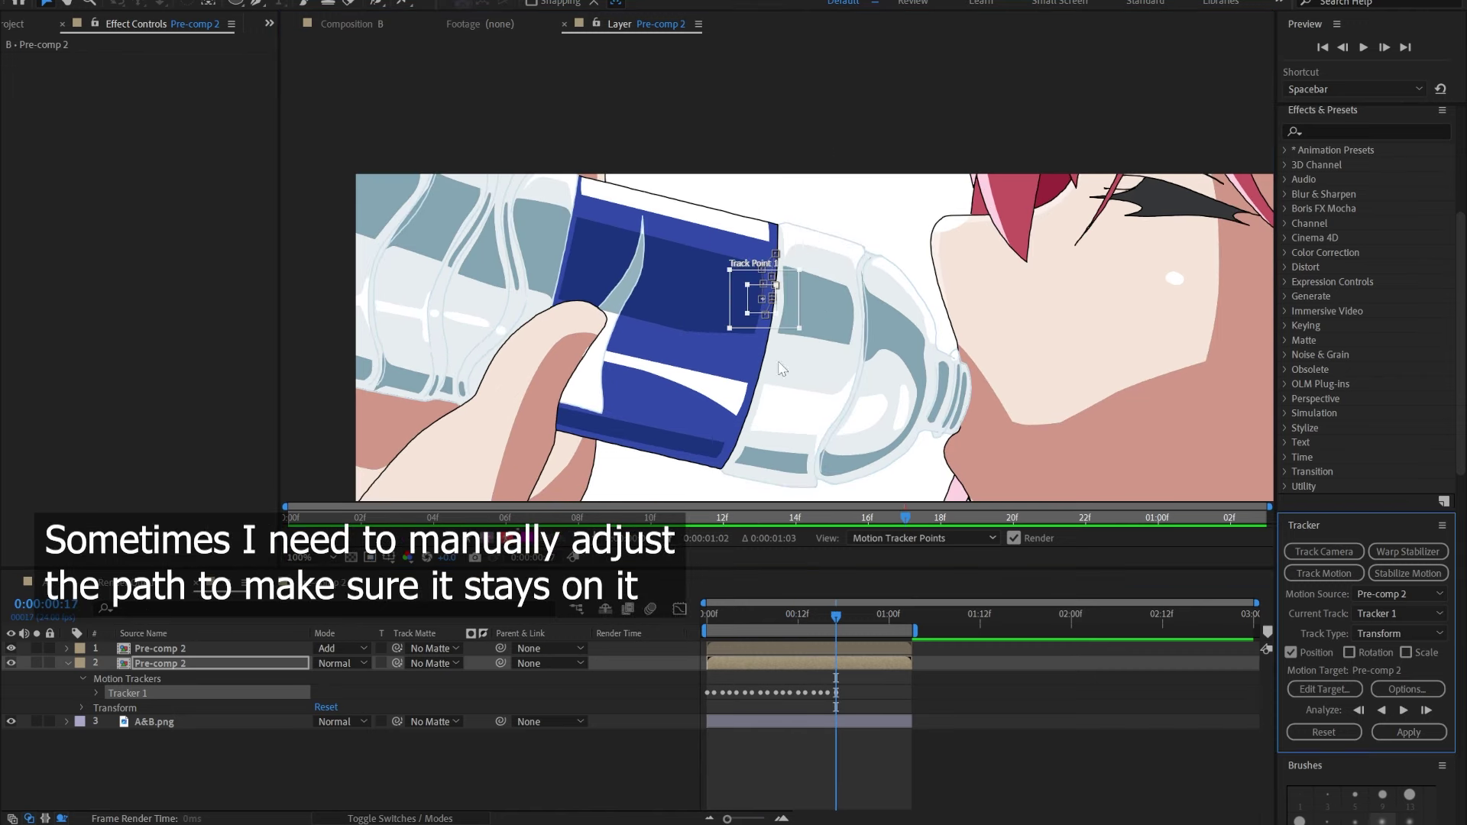
click(1362, 709)
click(1362, 709)
click(1362, 710)
click(1362, 709)
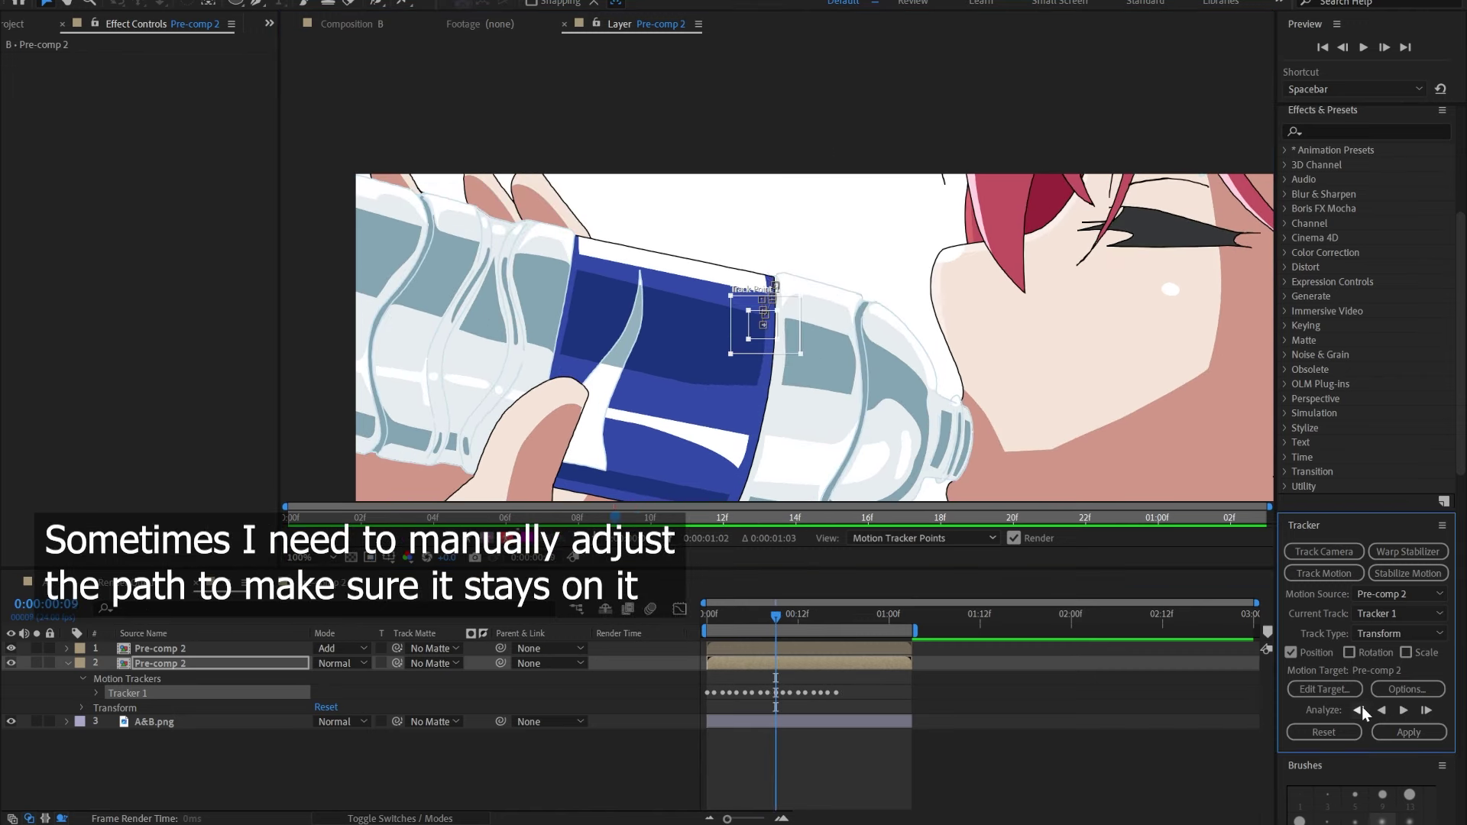
click(1362, 706)
click(1362, 706)
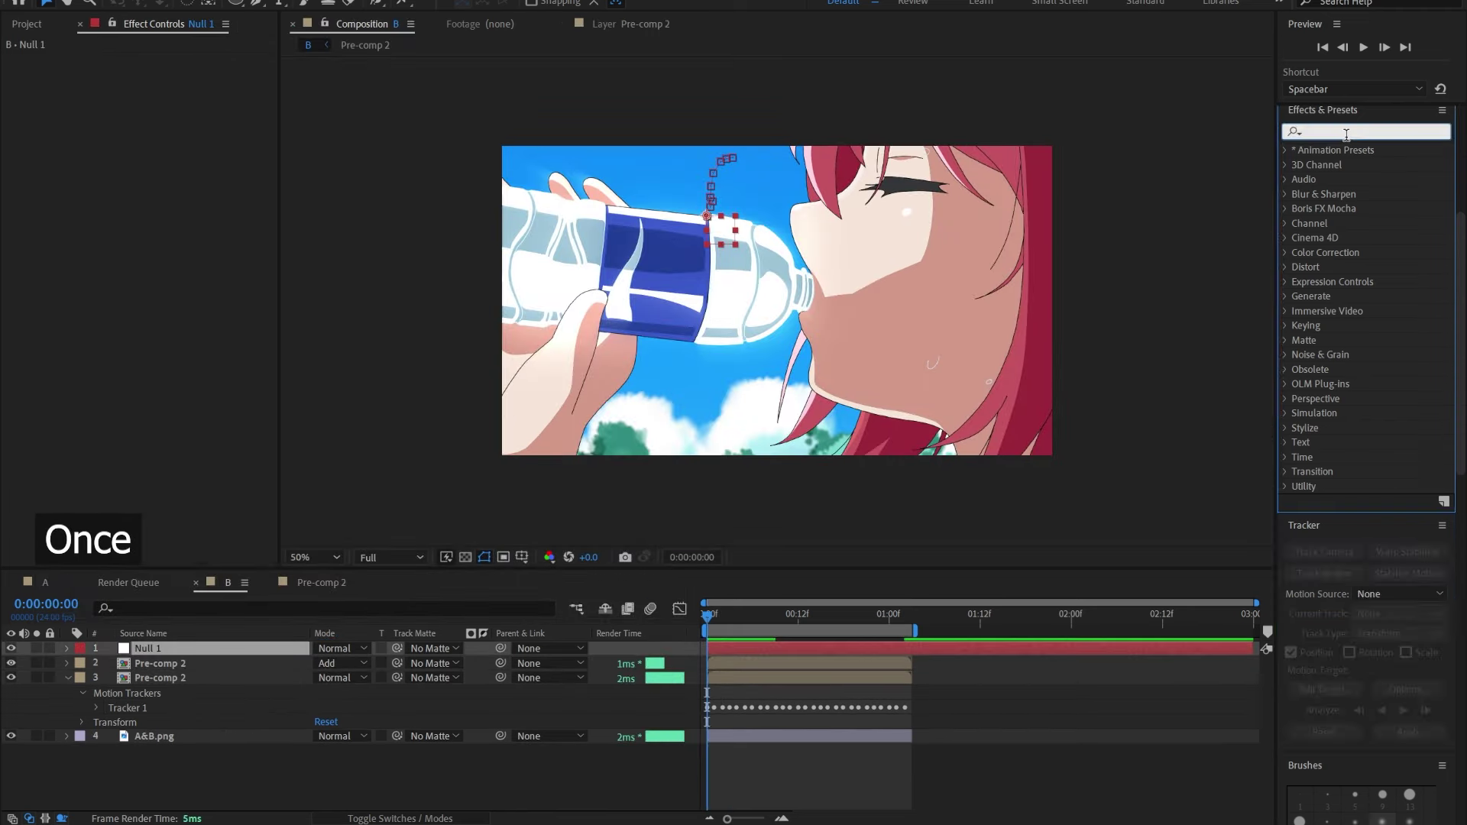
Apply Lens Flare to Pre-comp 2, place its centre on the bottle label, and use 105mm Prime.
text(lens)
drag(1345, 223, 732, 673)
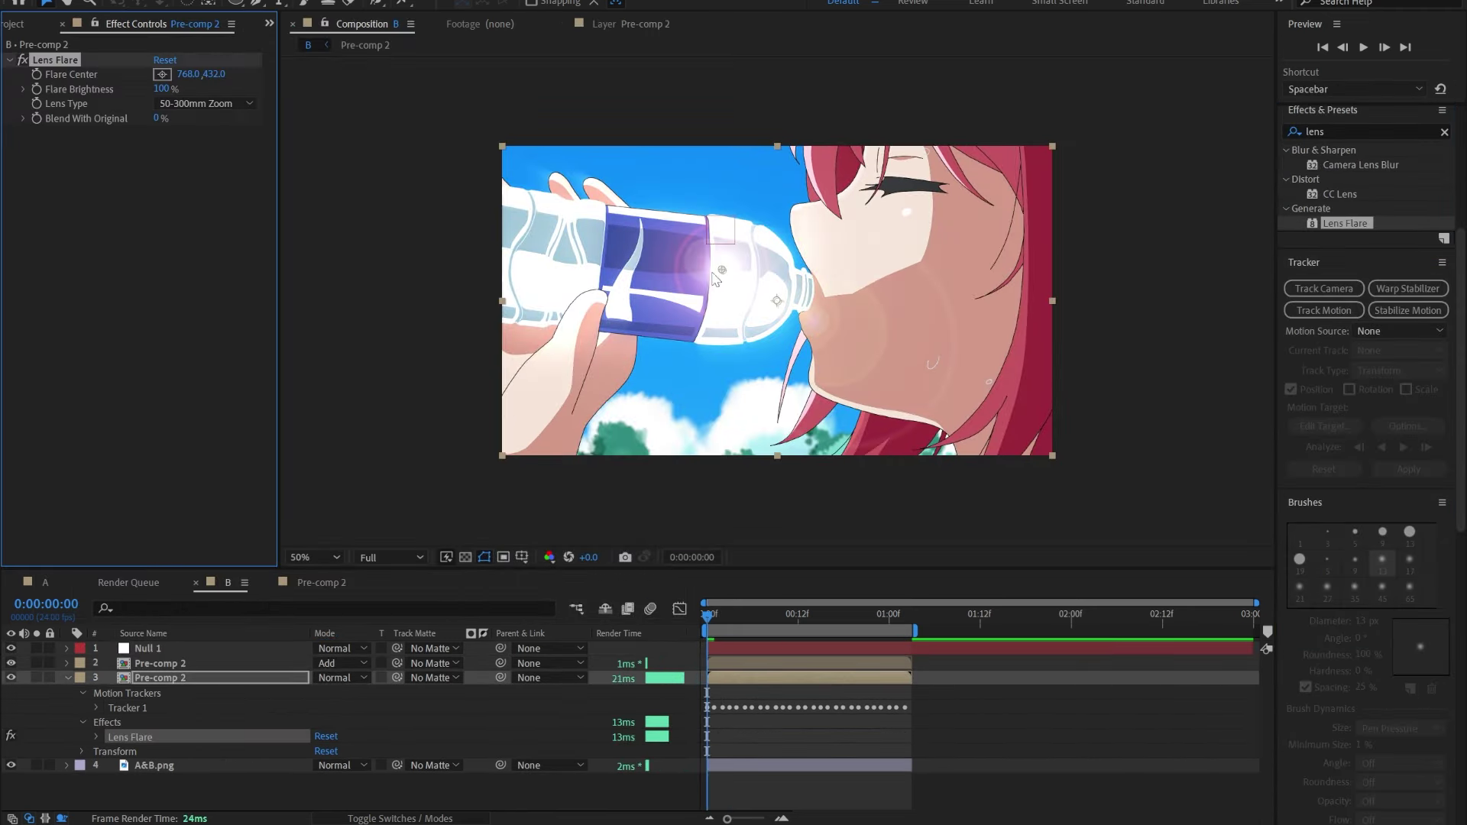
drag(713, 274, 712, 220)
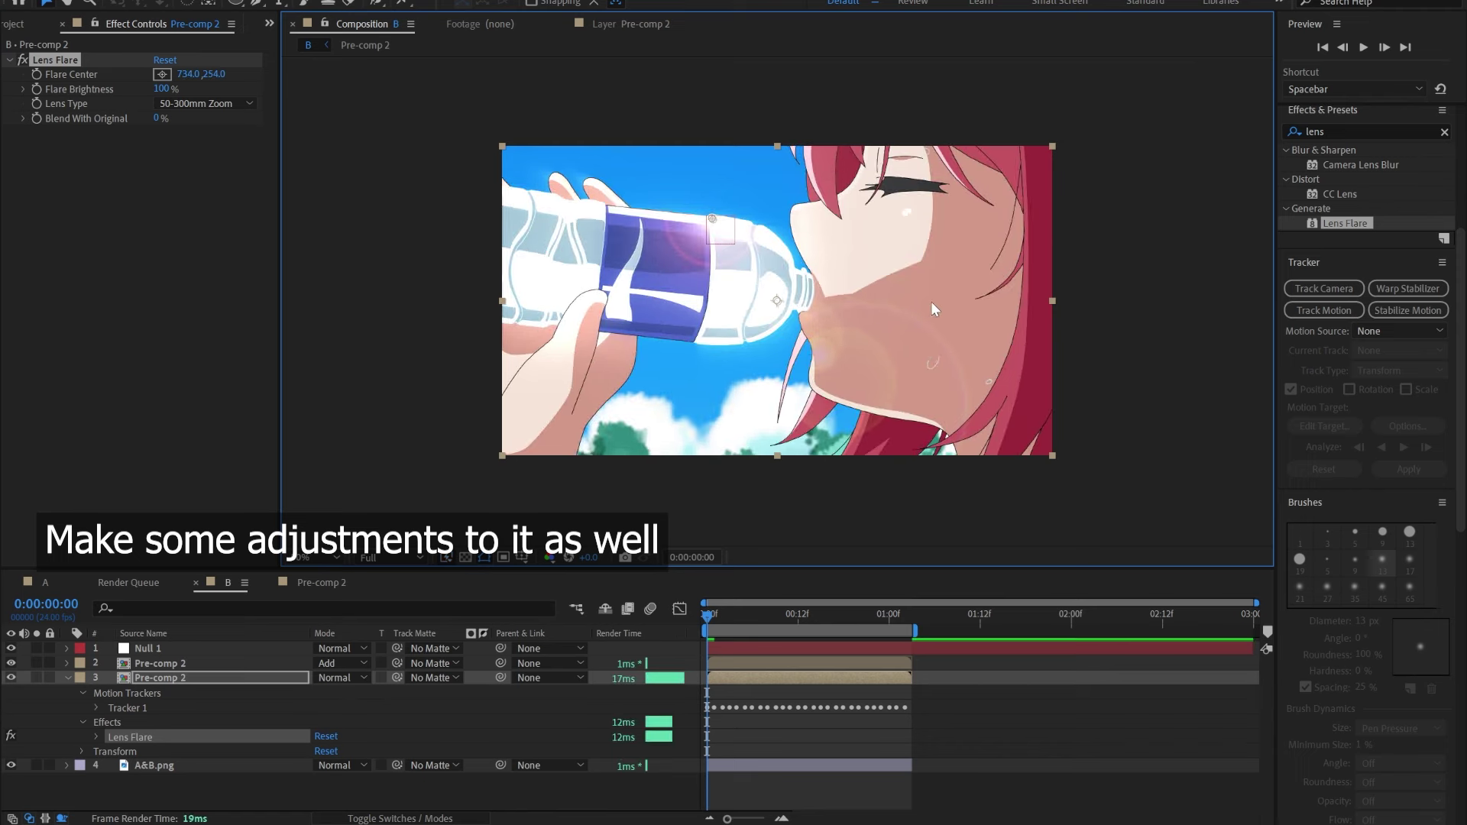
click(202, 103)
click(200, 159)
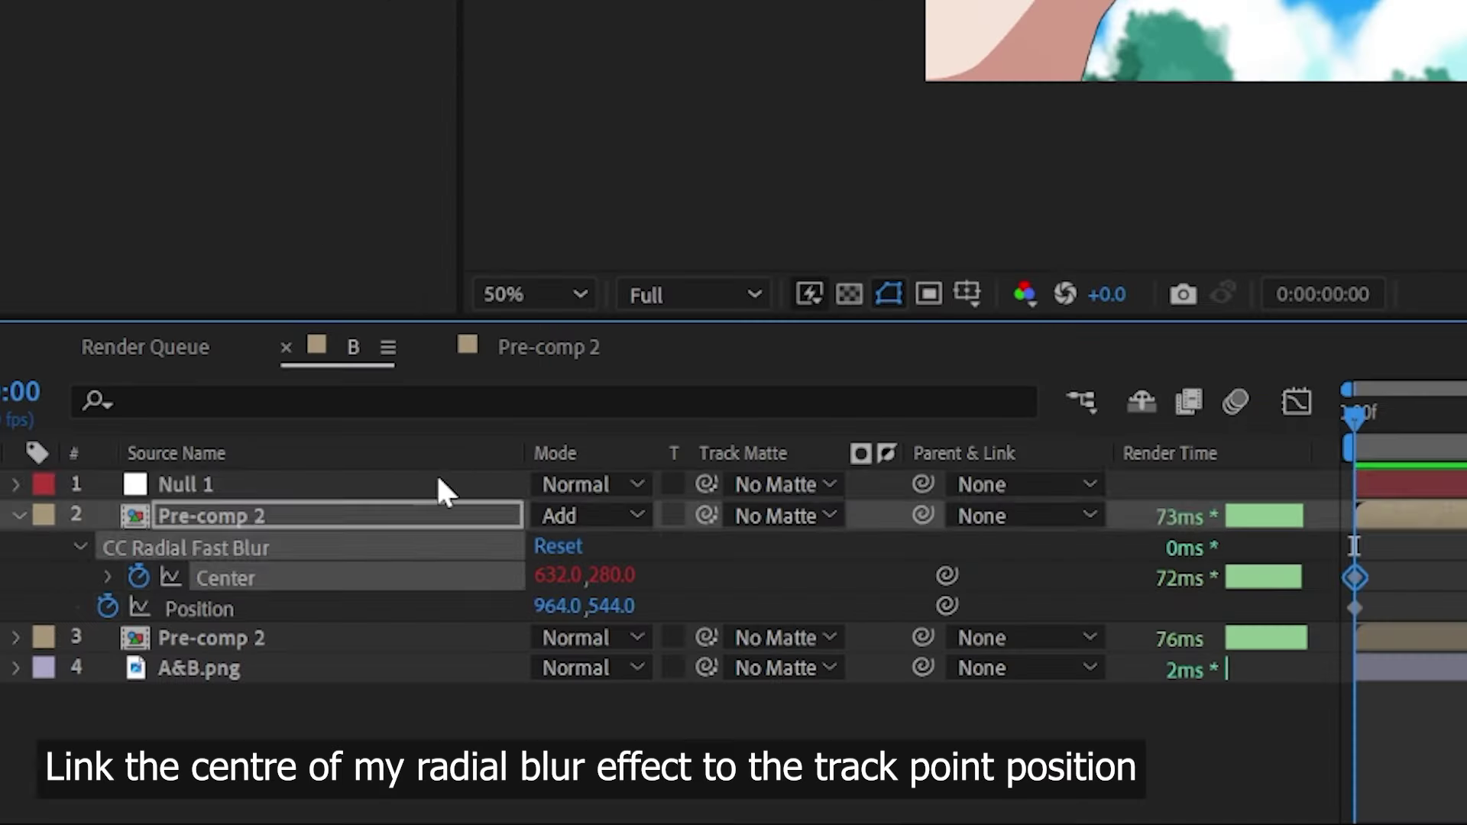
Link the radial blur and flare centres to Null 1's Position and keyframe 100% flare brightness.
click(437, 485)
key(p)
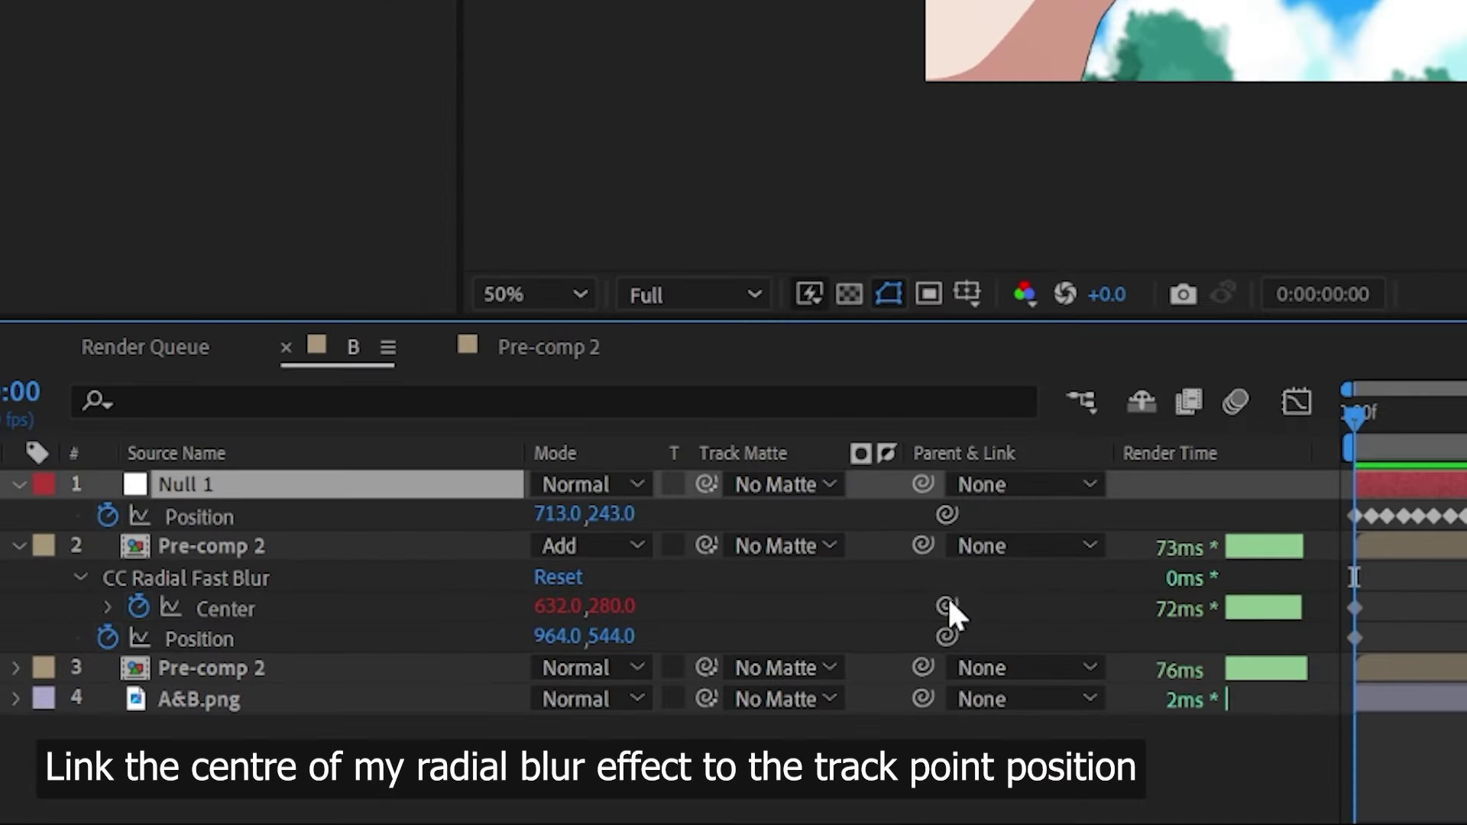
drag(946, 606, 950, 522)
key(space)
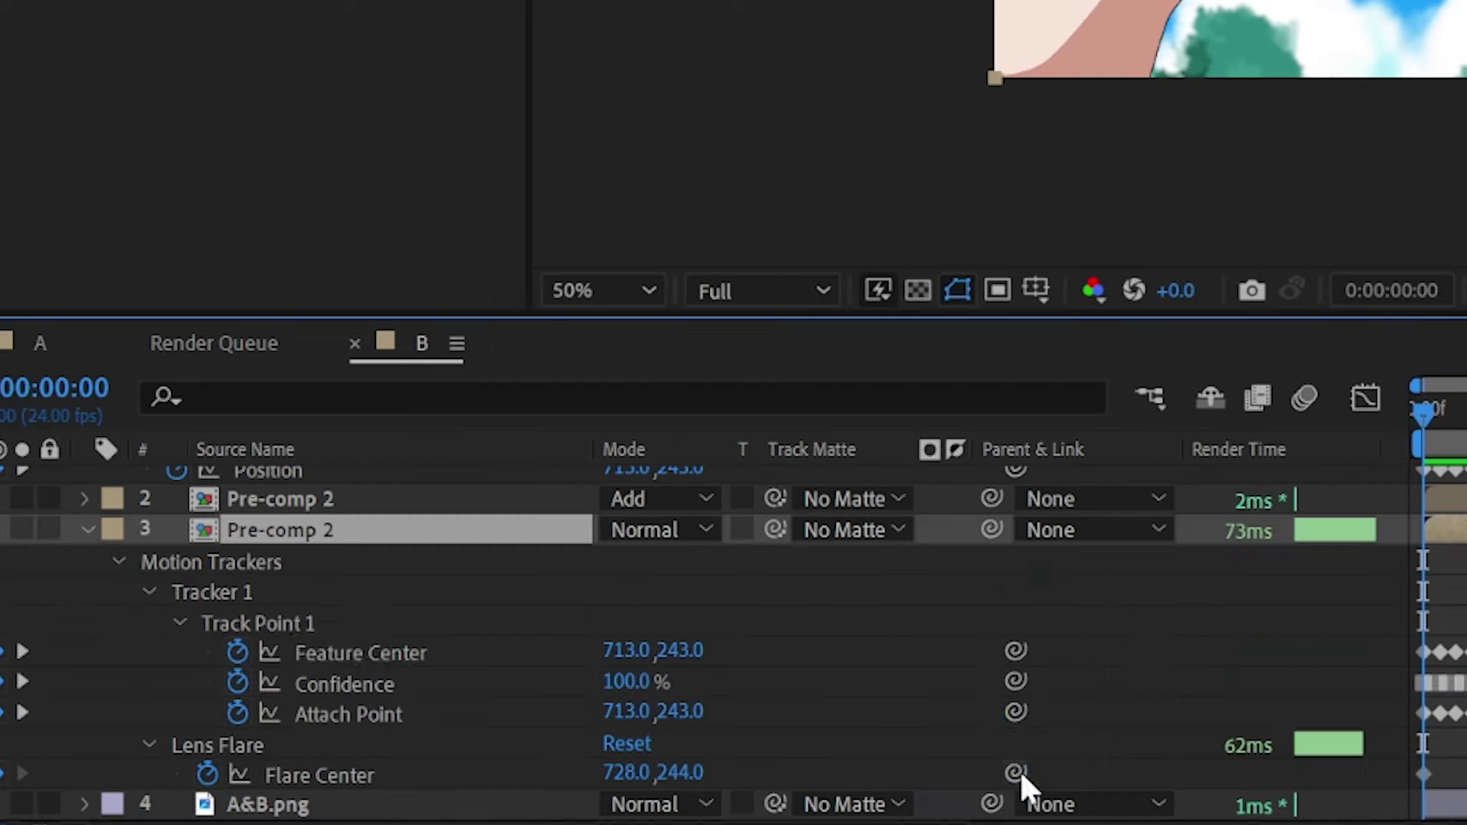
drag(1017, 772, 861, 501)
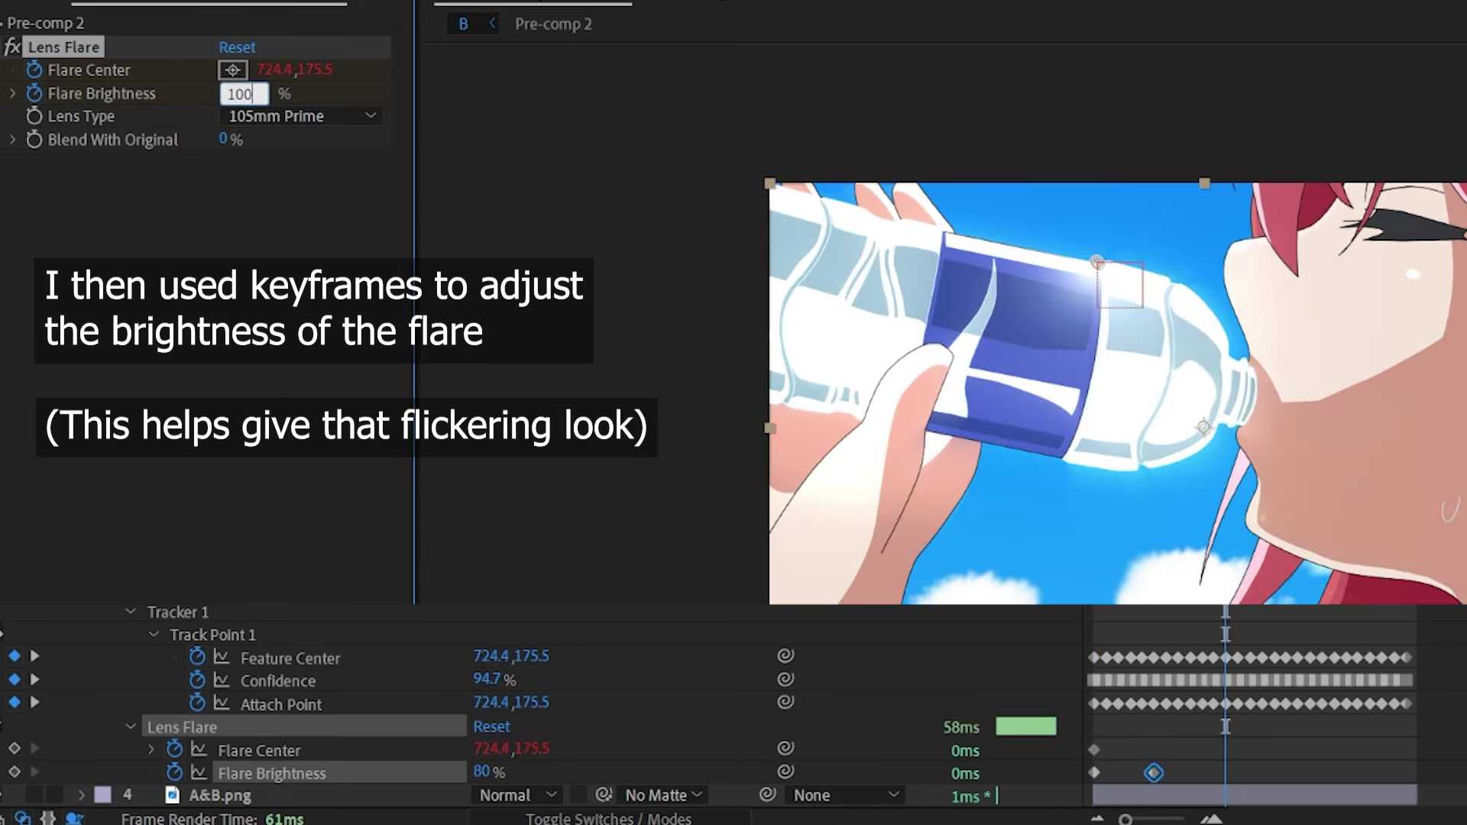
key(Return)
key(Return)
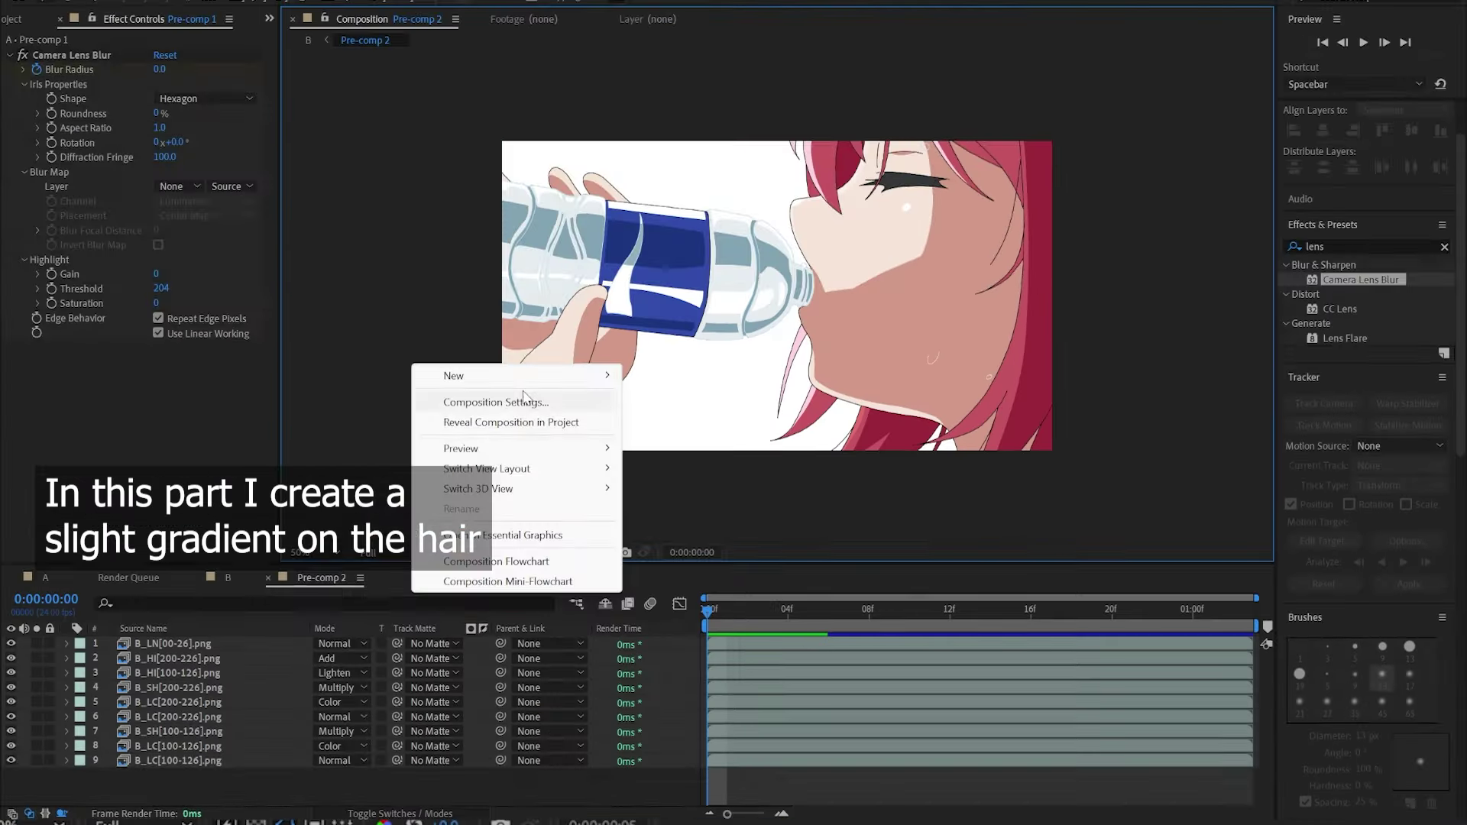
Create a new solid among the hair layers and matte it to the hair colour layer.
click(704, 428)
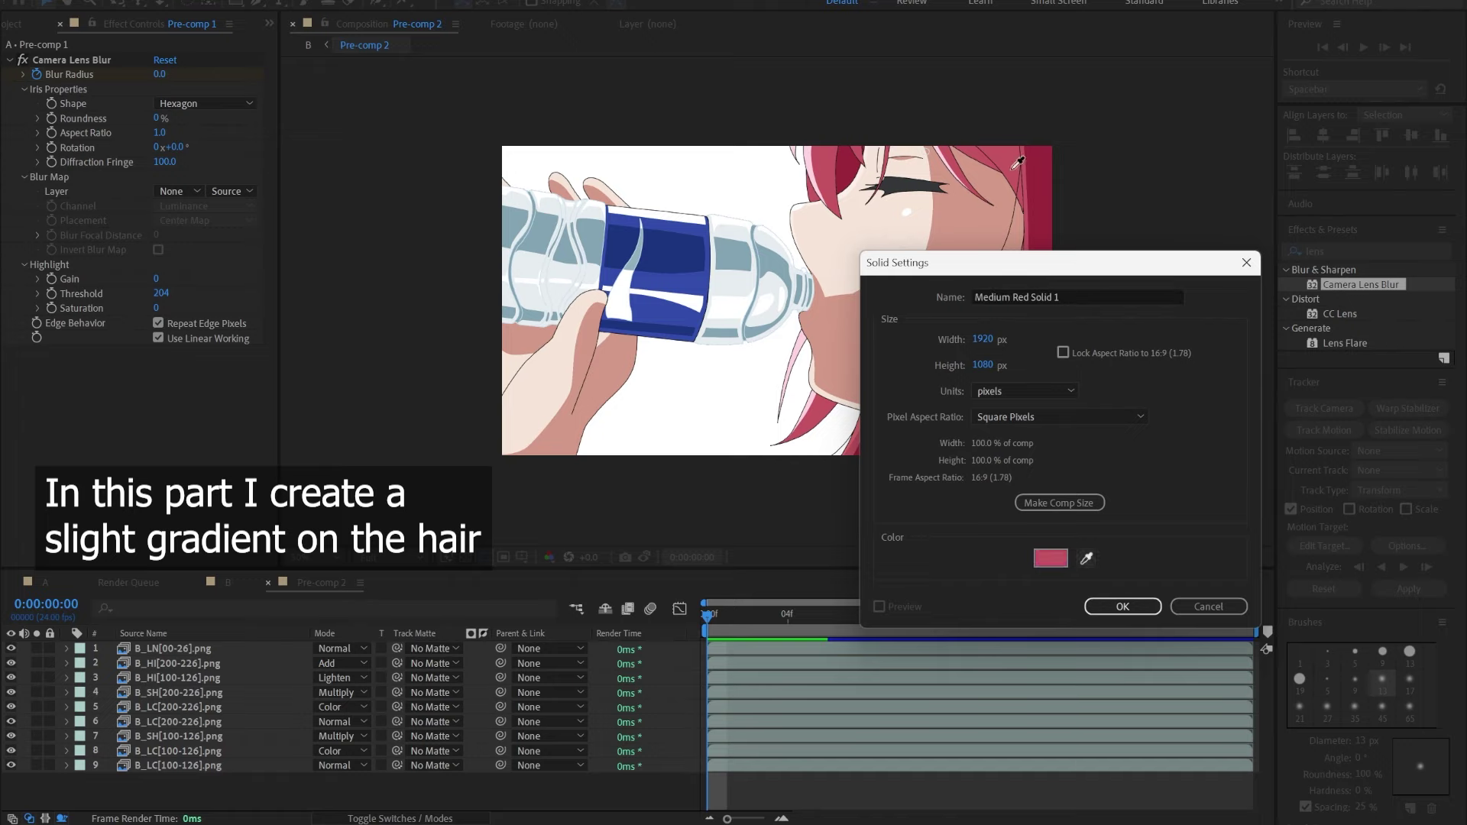
click(1052, 555)
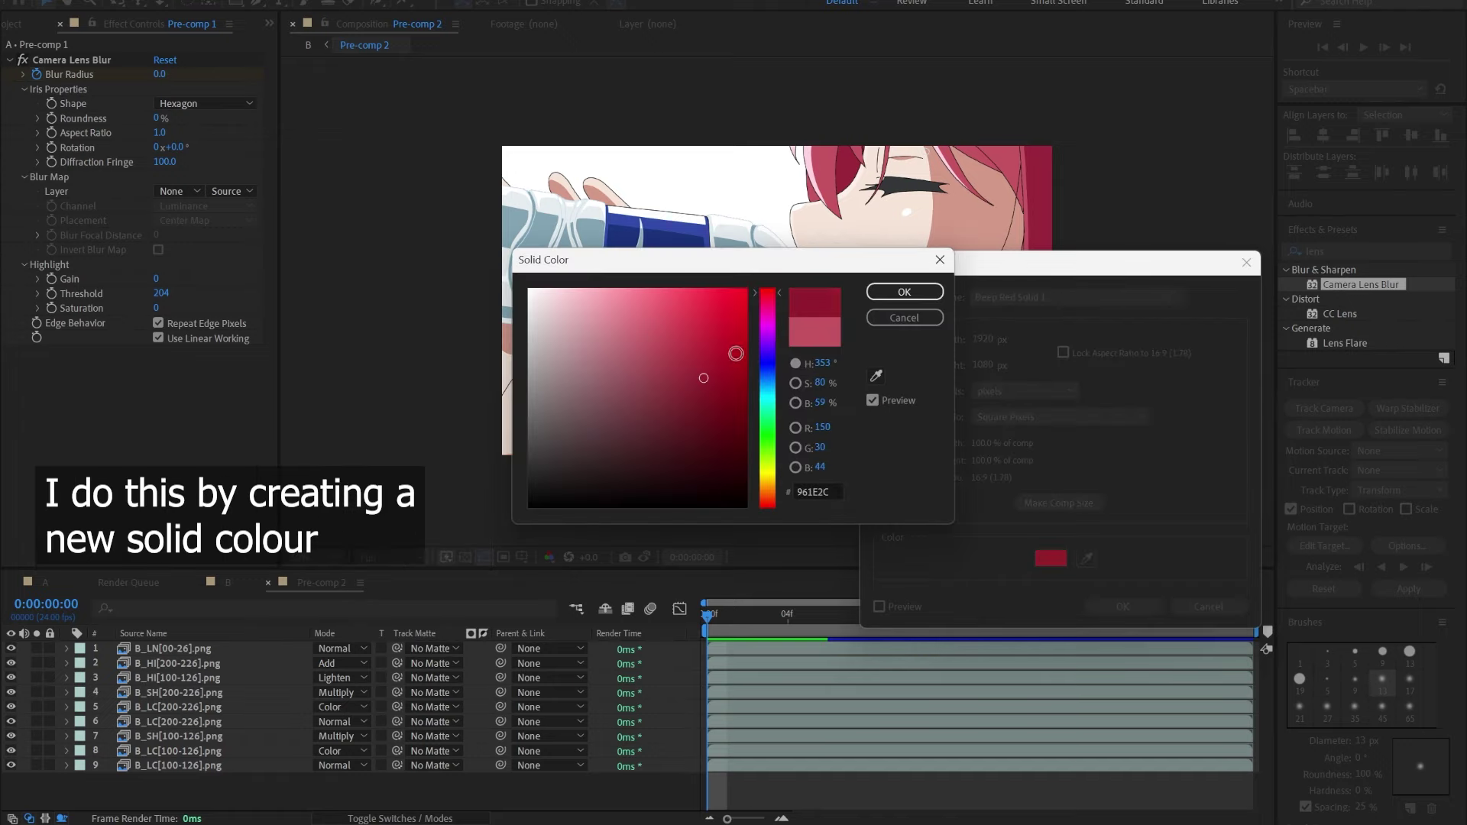
click(904, 293)
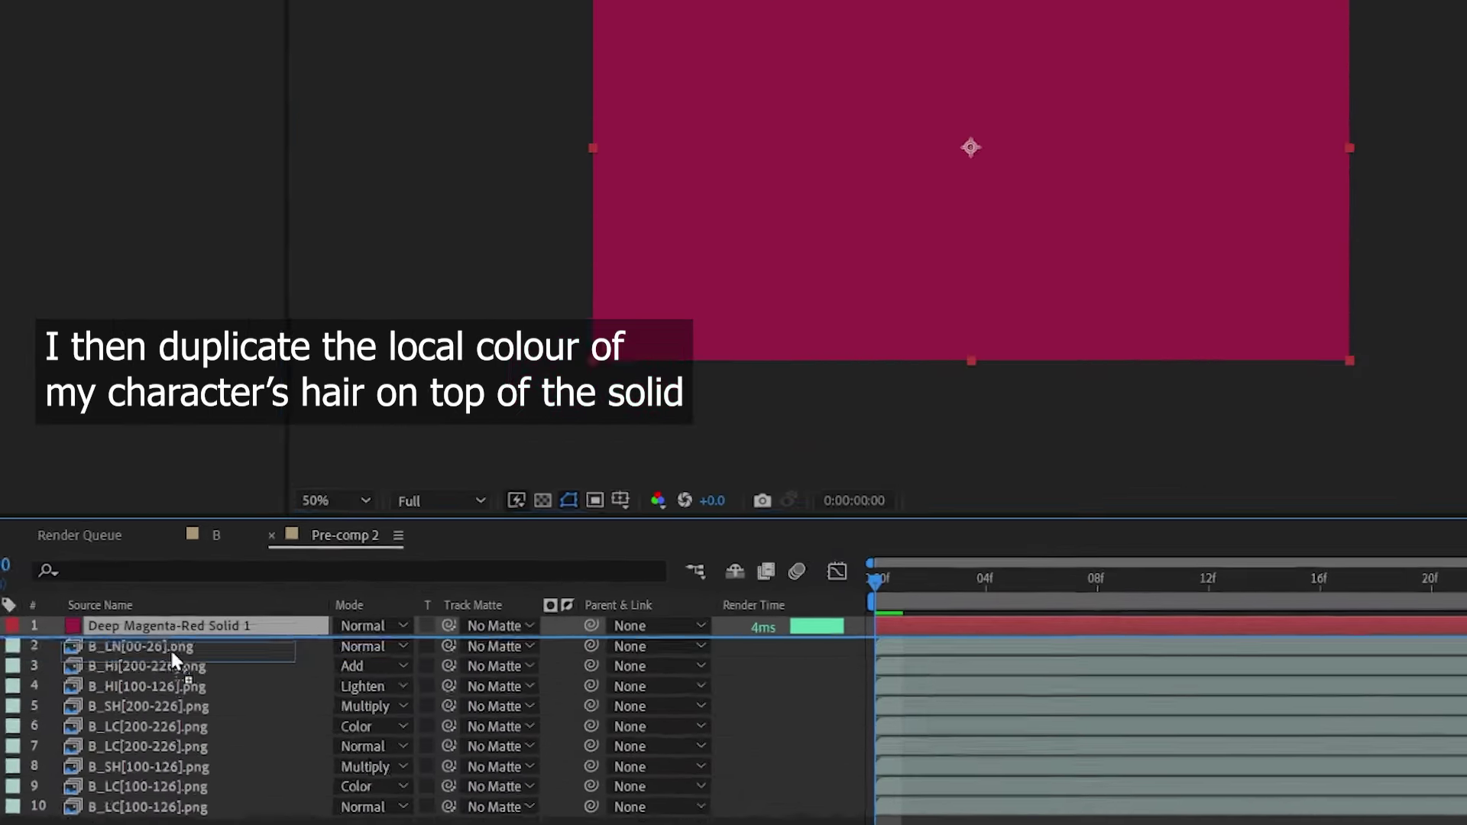
mouse_move(173, 589)
mouse_down()
mouse_move(206, 722)
mouse_move(383, 686)
mouse_up()
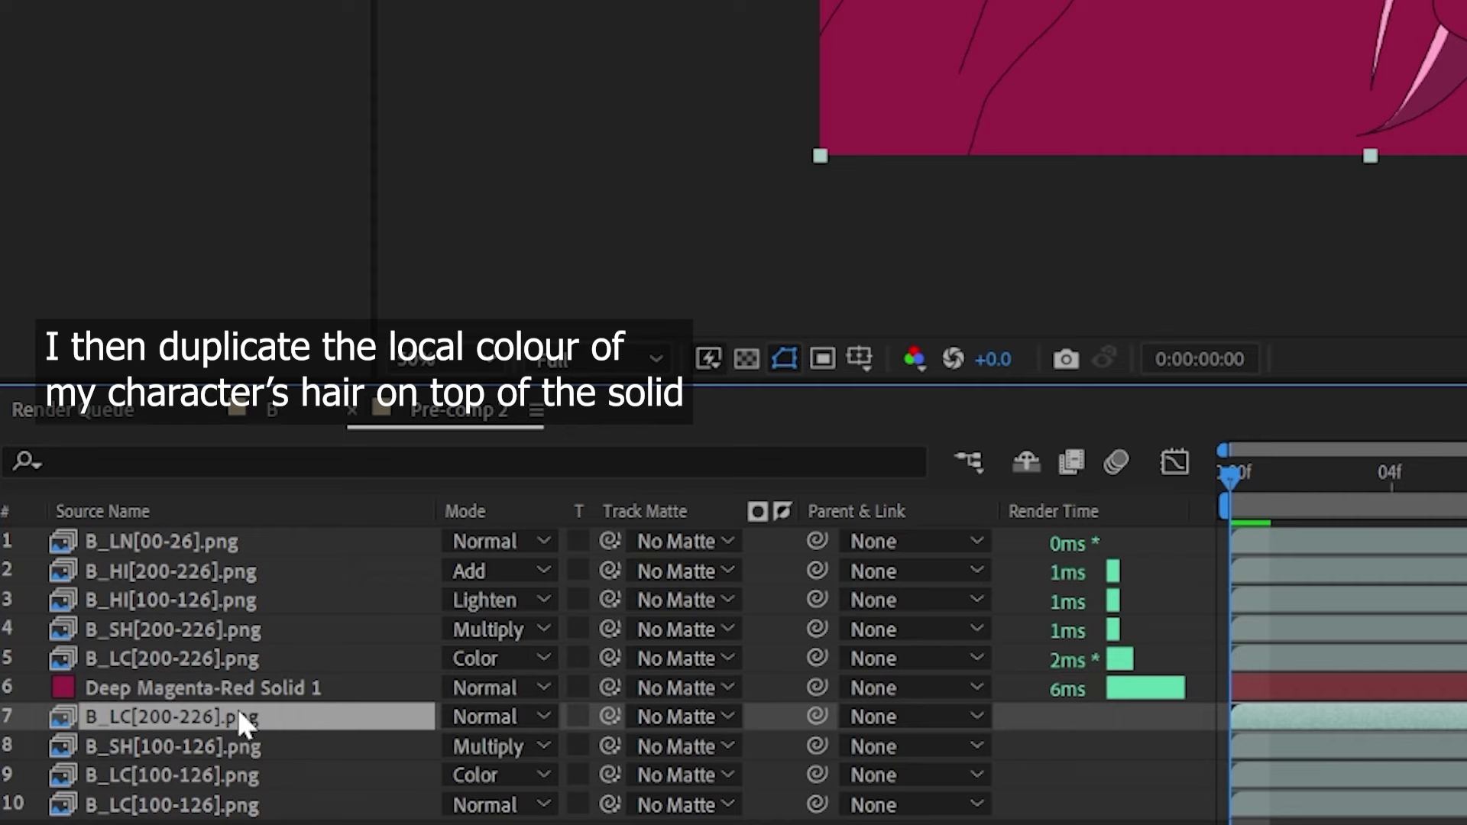
click(686, 717)
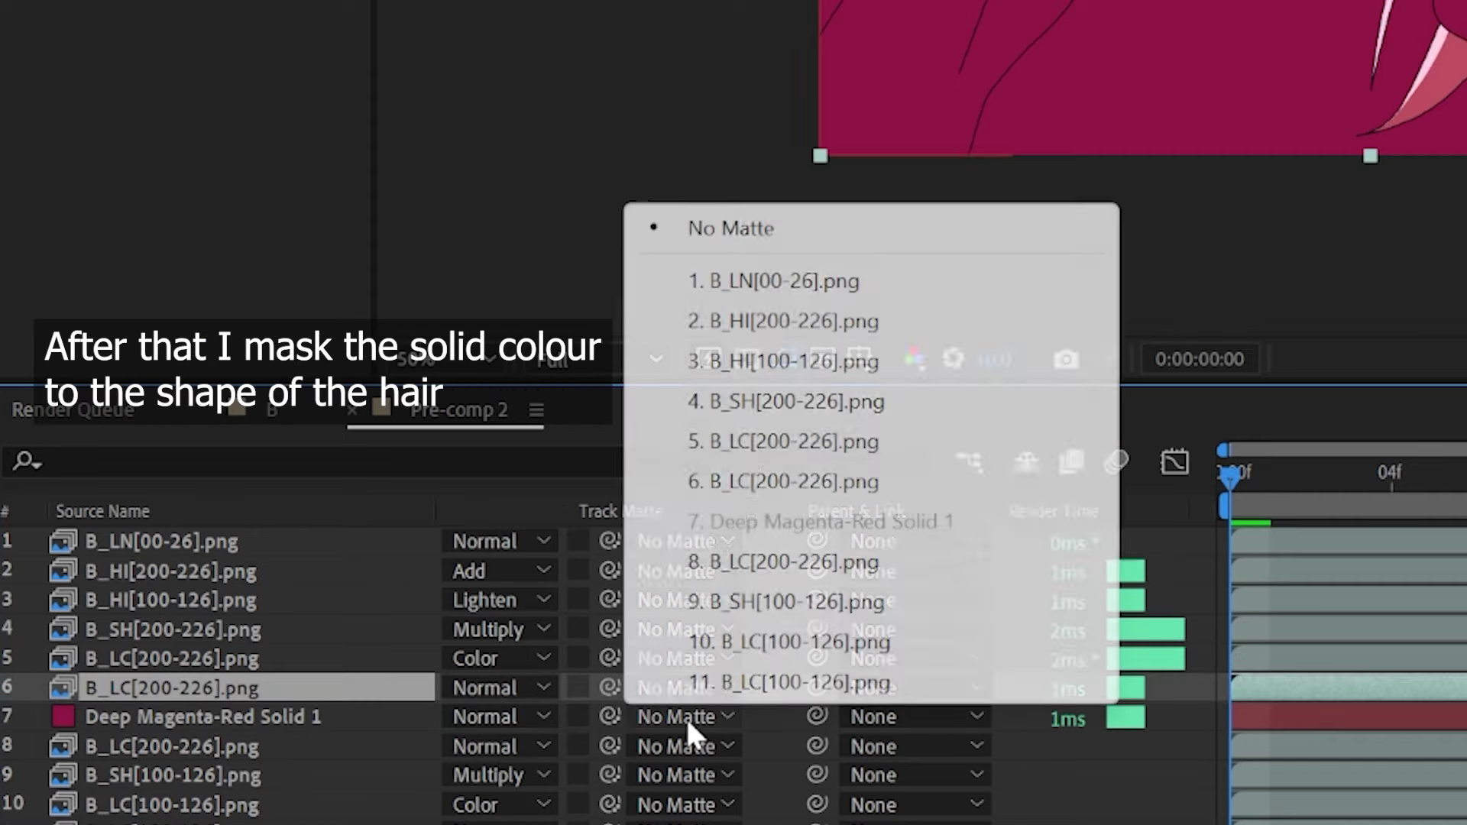
click(681, 478)
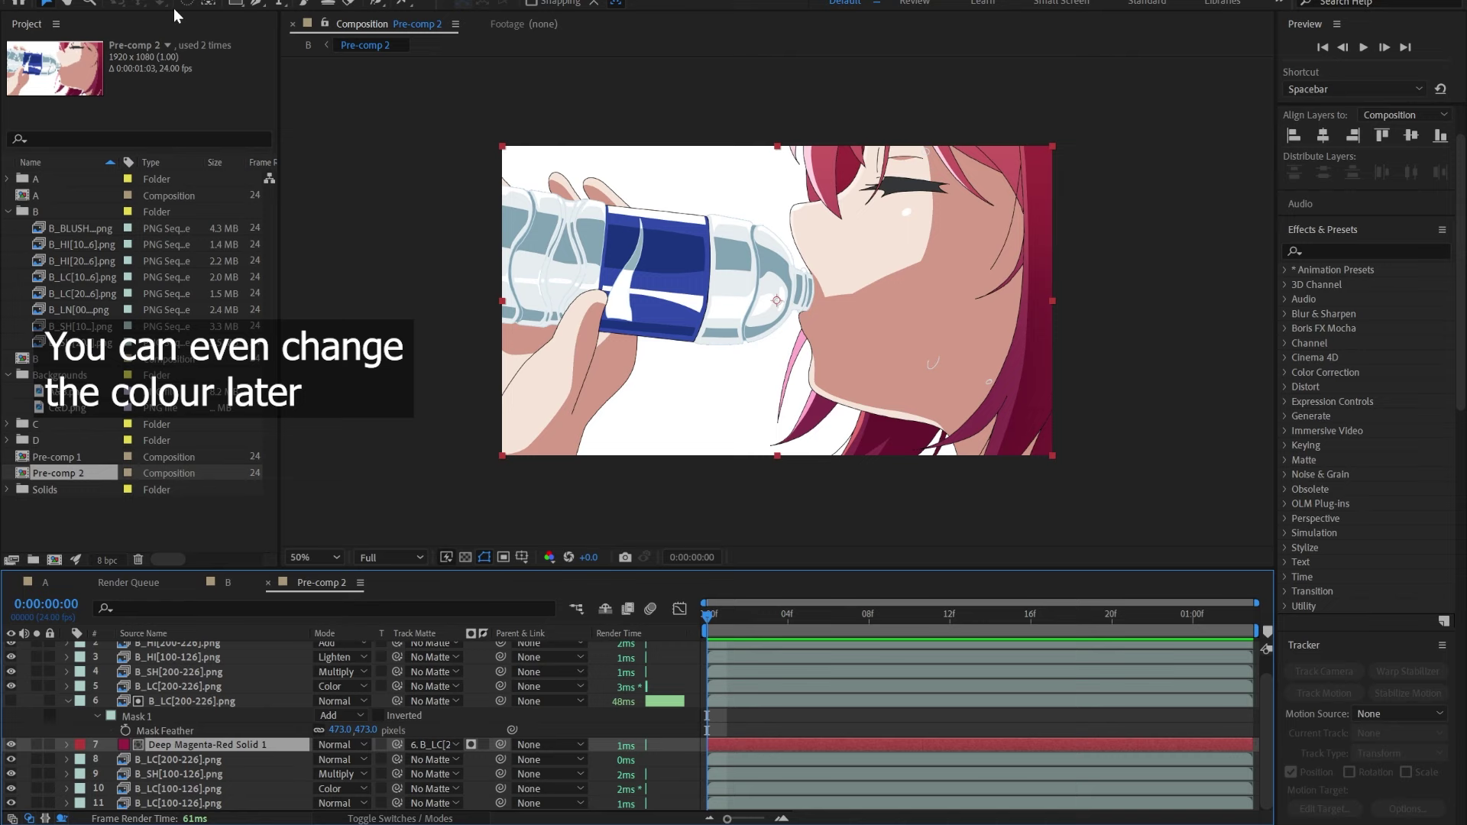
Recolour the solid to red (E25029) in Solid Settings and preview the hair gradient.
click(146, 3)
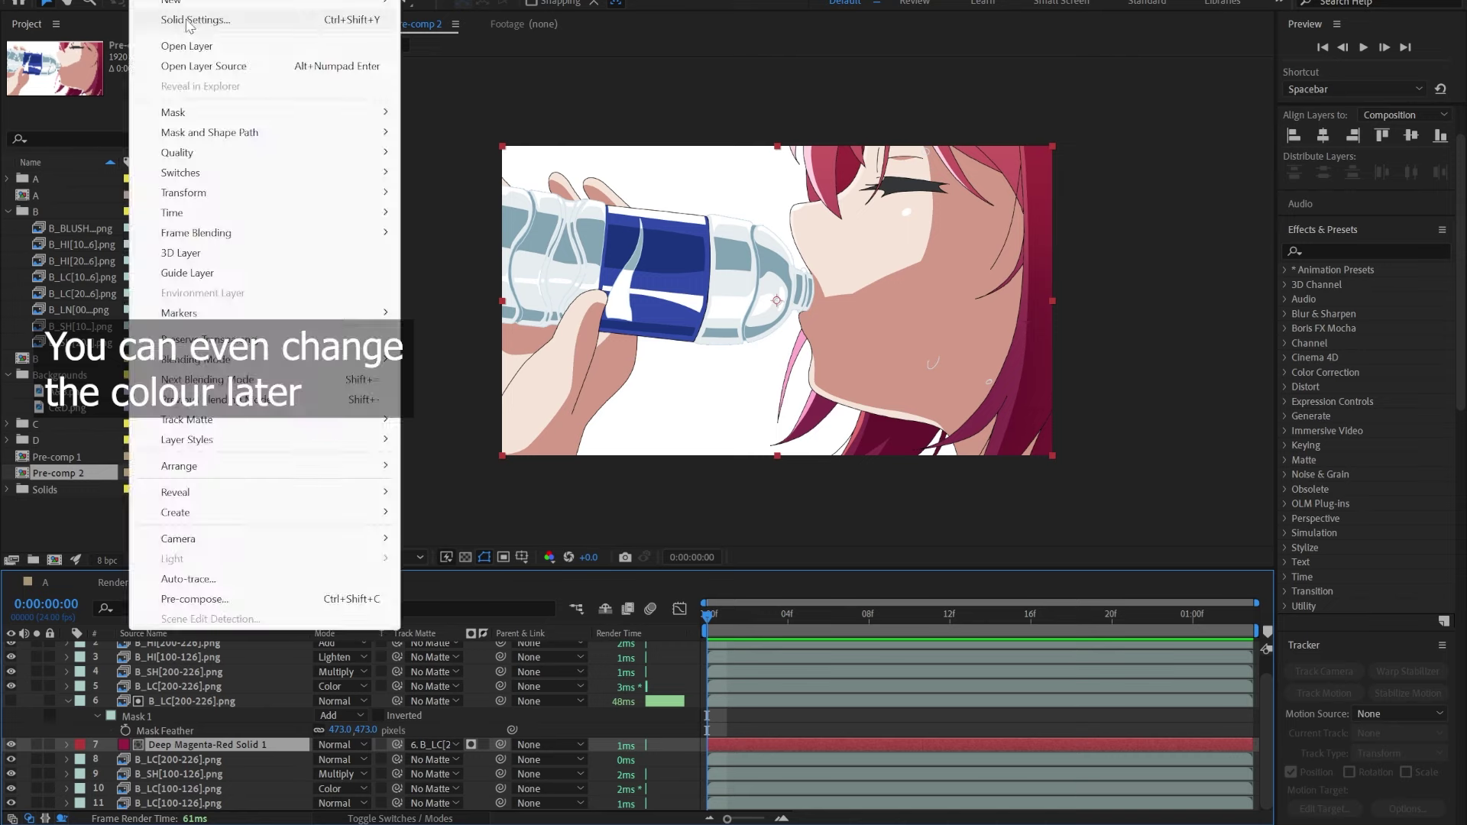
click(184, 13)
drag(581, 191, 372, 198)
click(505, 495)
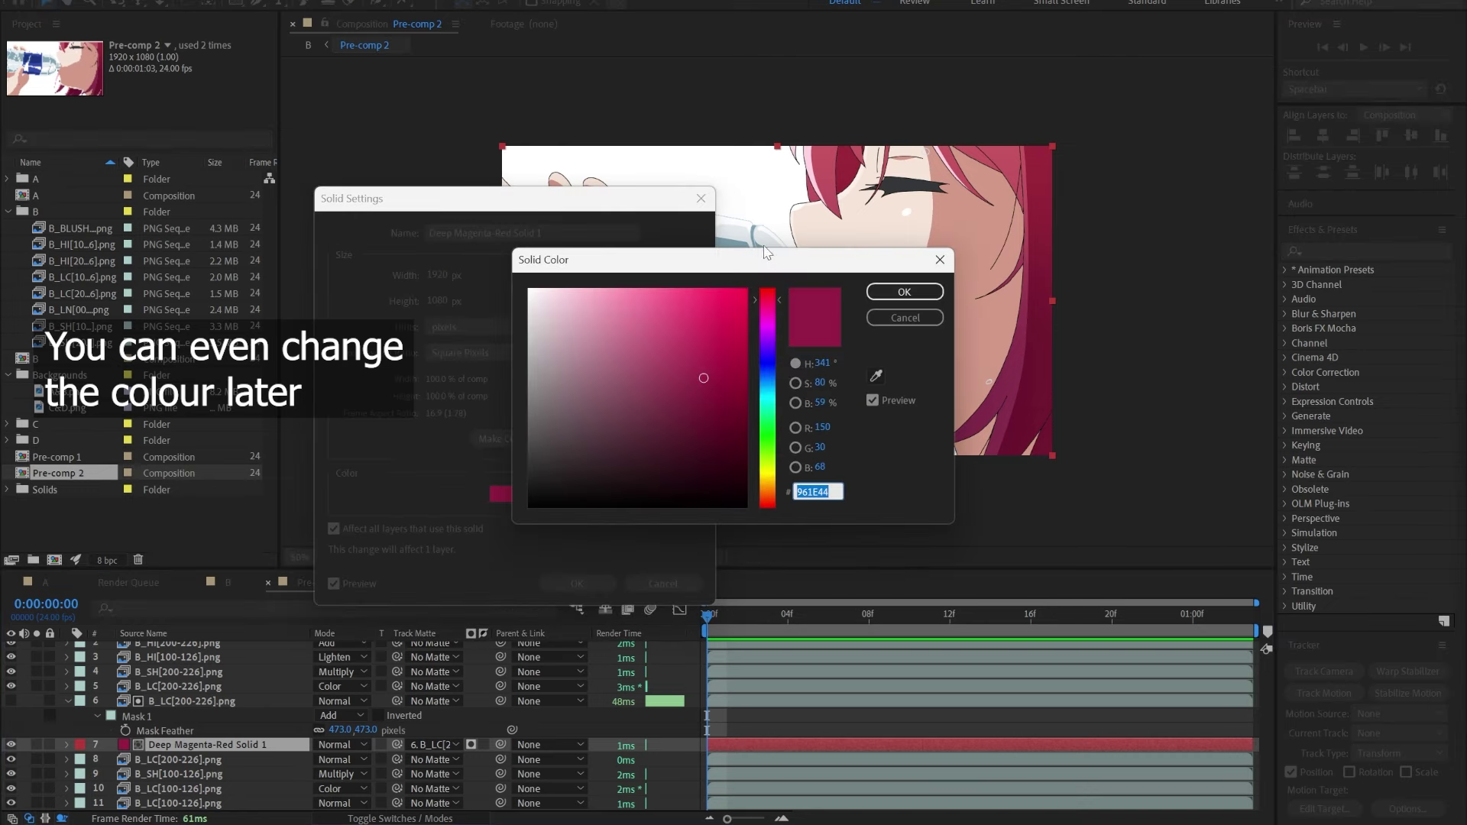
drag(506, 478, 506, 466)
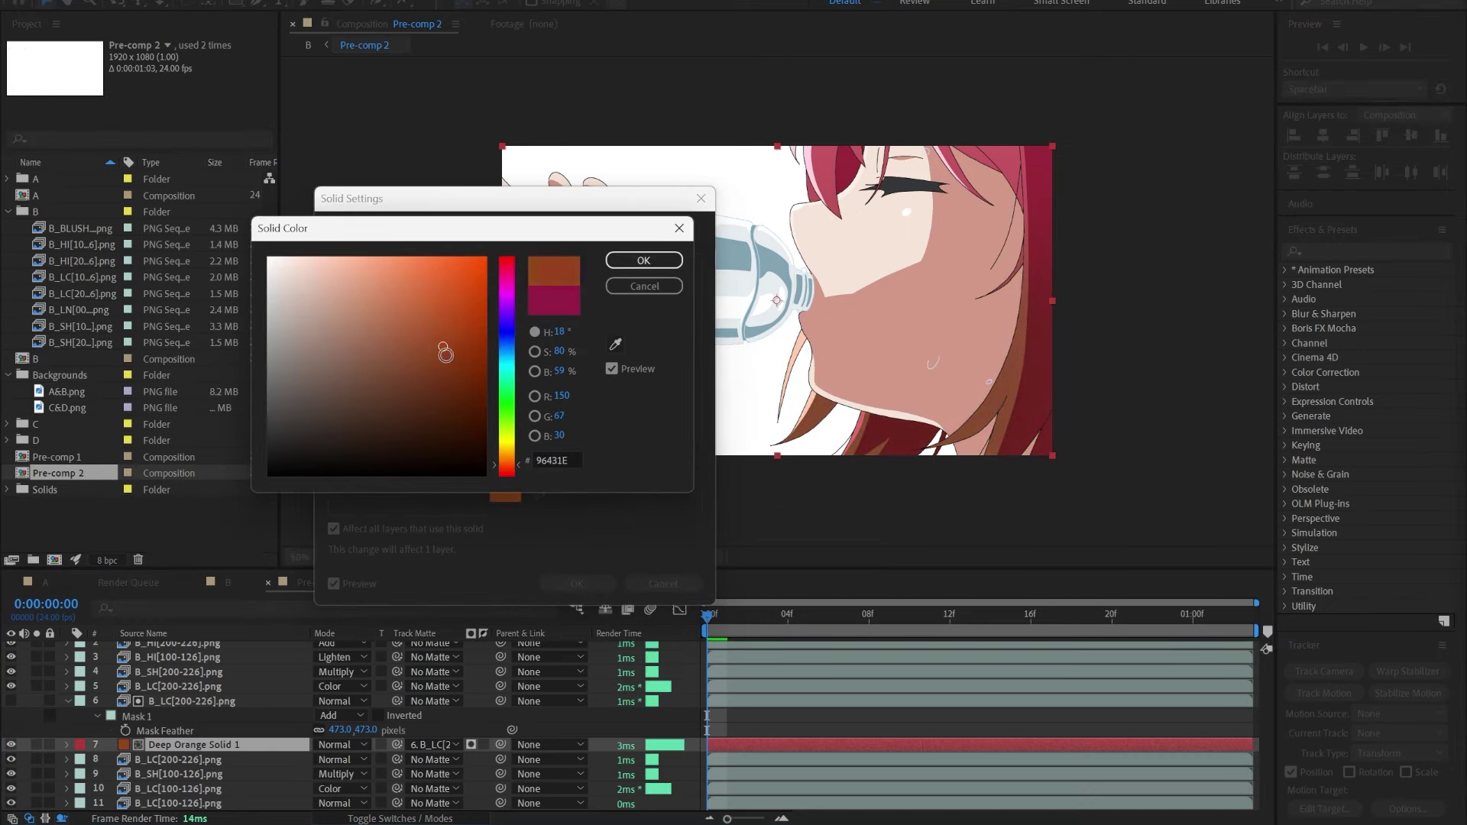
drag(443, 346, 438, 299)
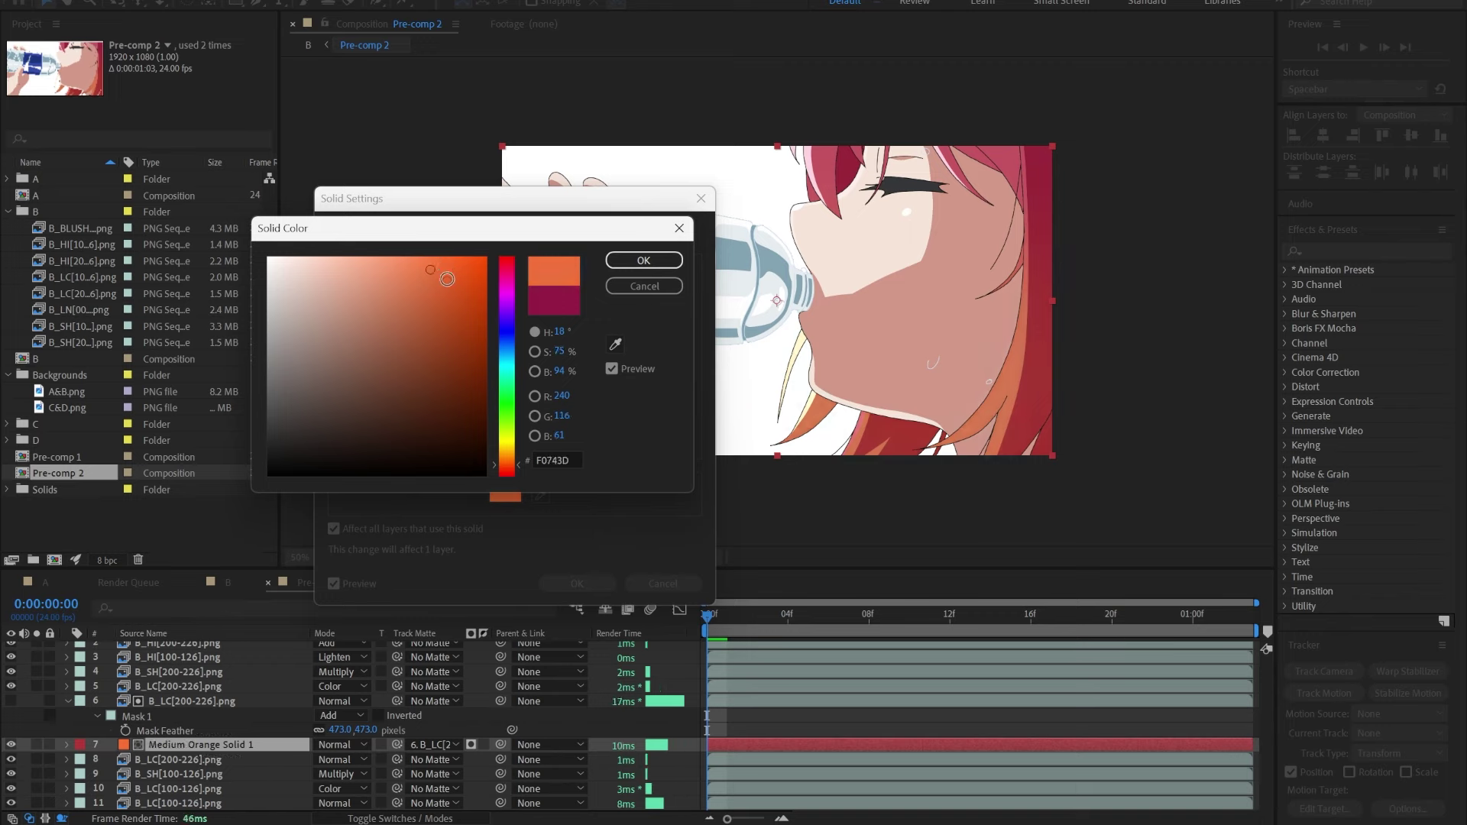
click(447, 278)
click(504, 469)
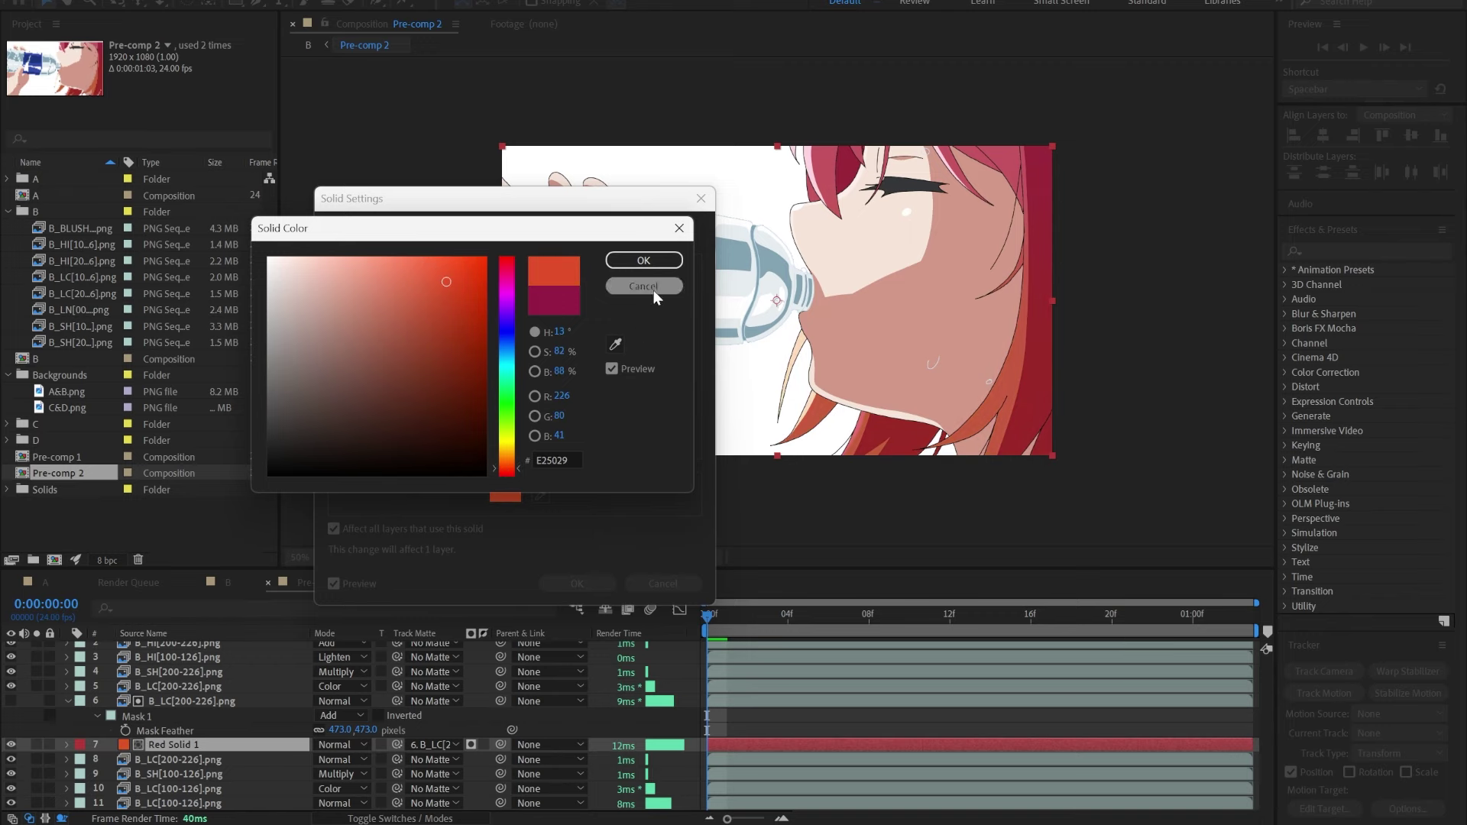
key(Return)
key(Return)
drag(711, 611, 1222, 598)
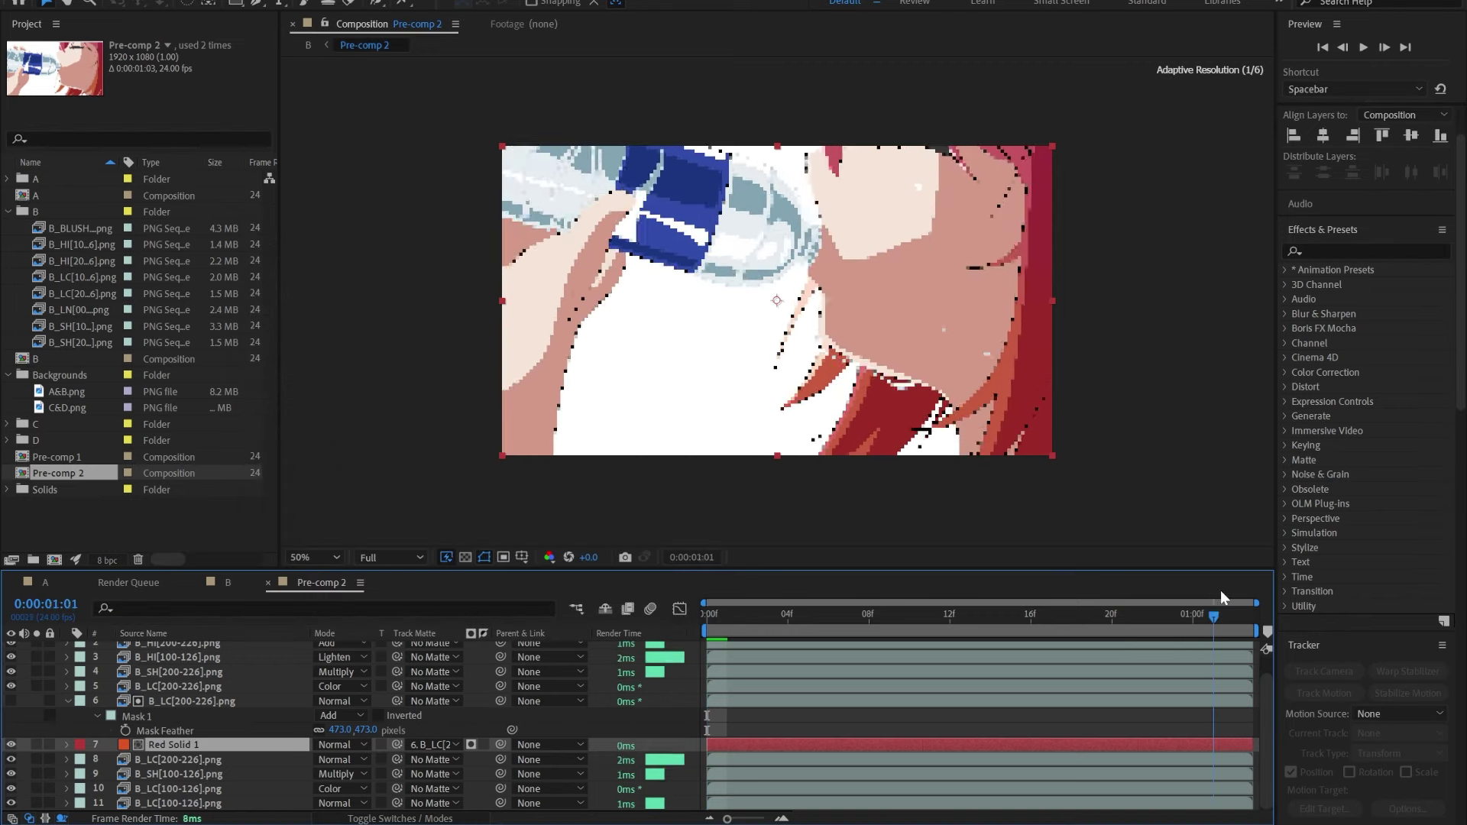
Pre-compose all of comp B's layers into a new pre-comp named BFINAL.
right_click(264, 690)
click(329, 573)
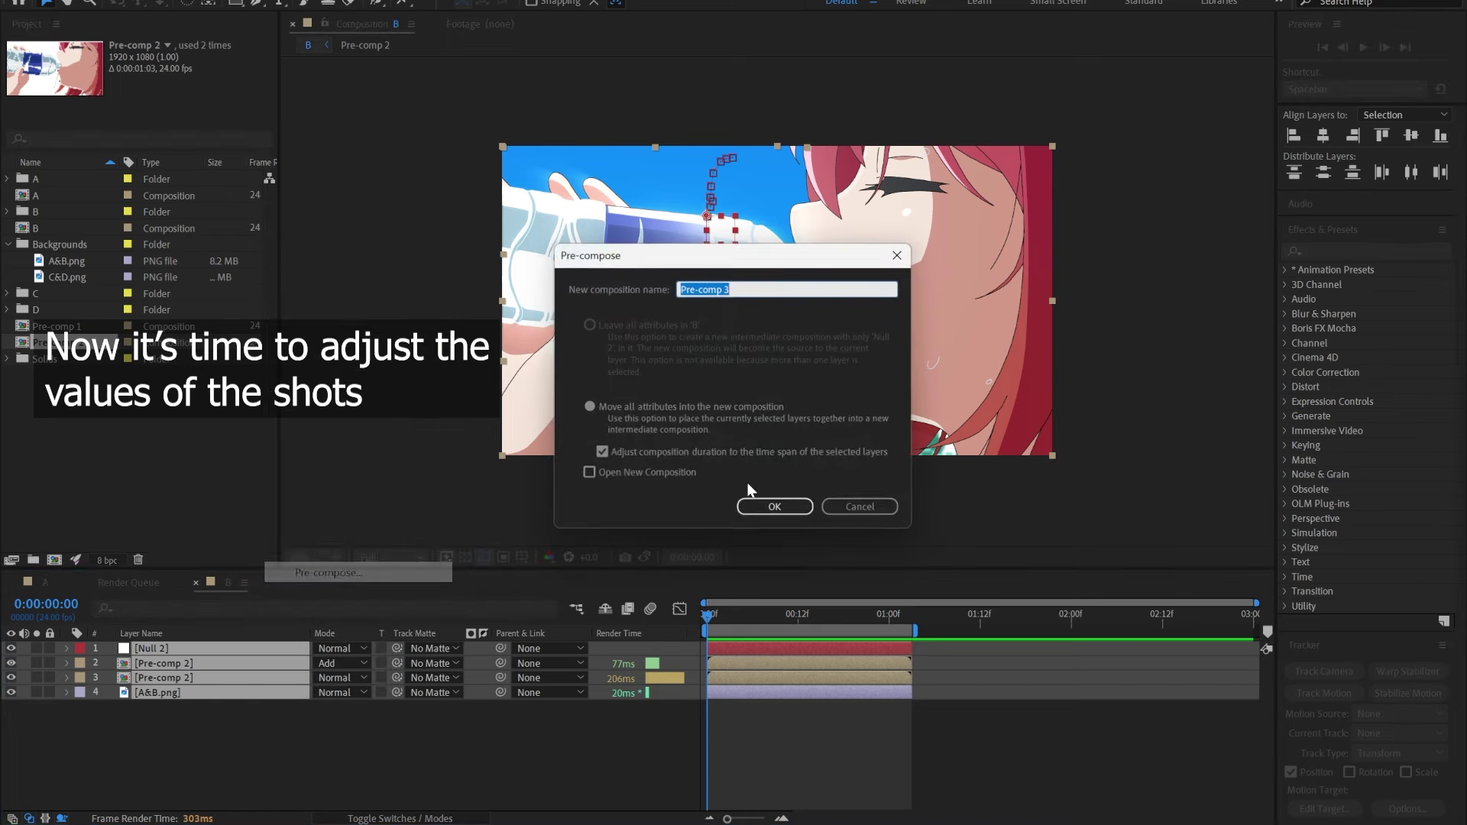
text(BFINAL)
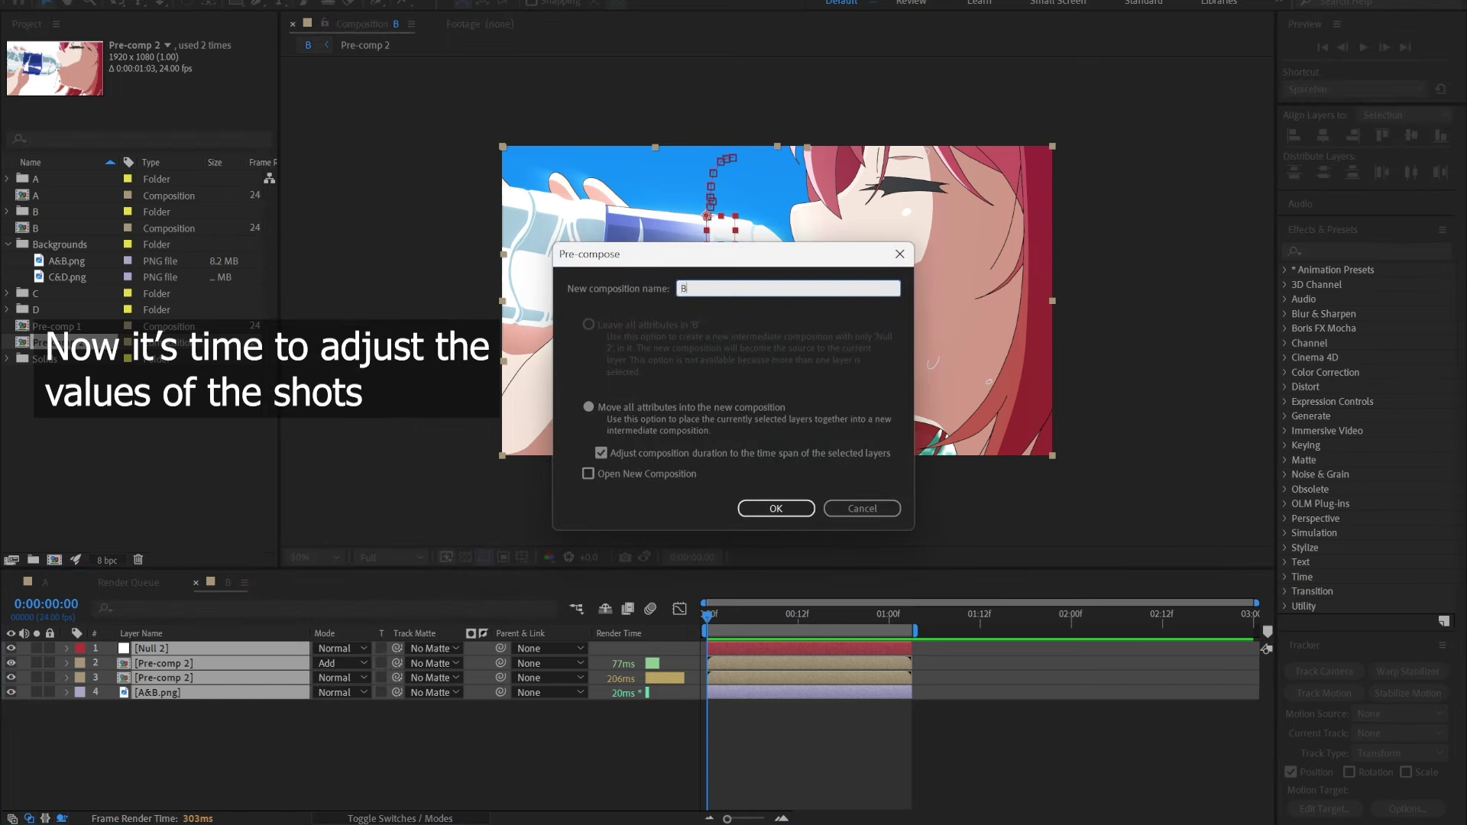
key(Return)
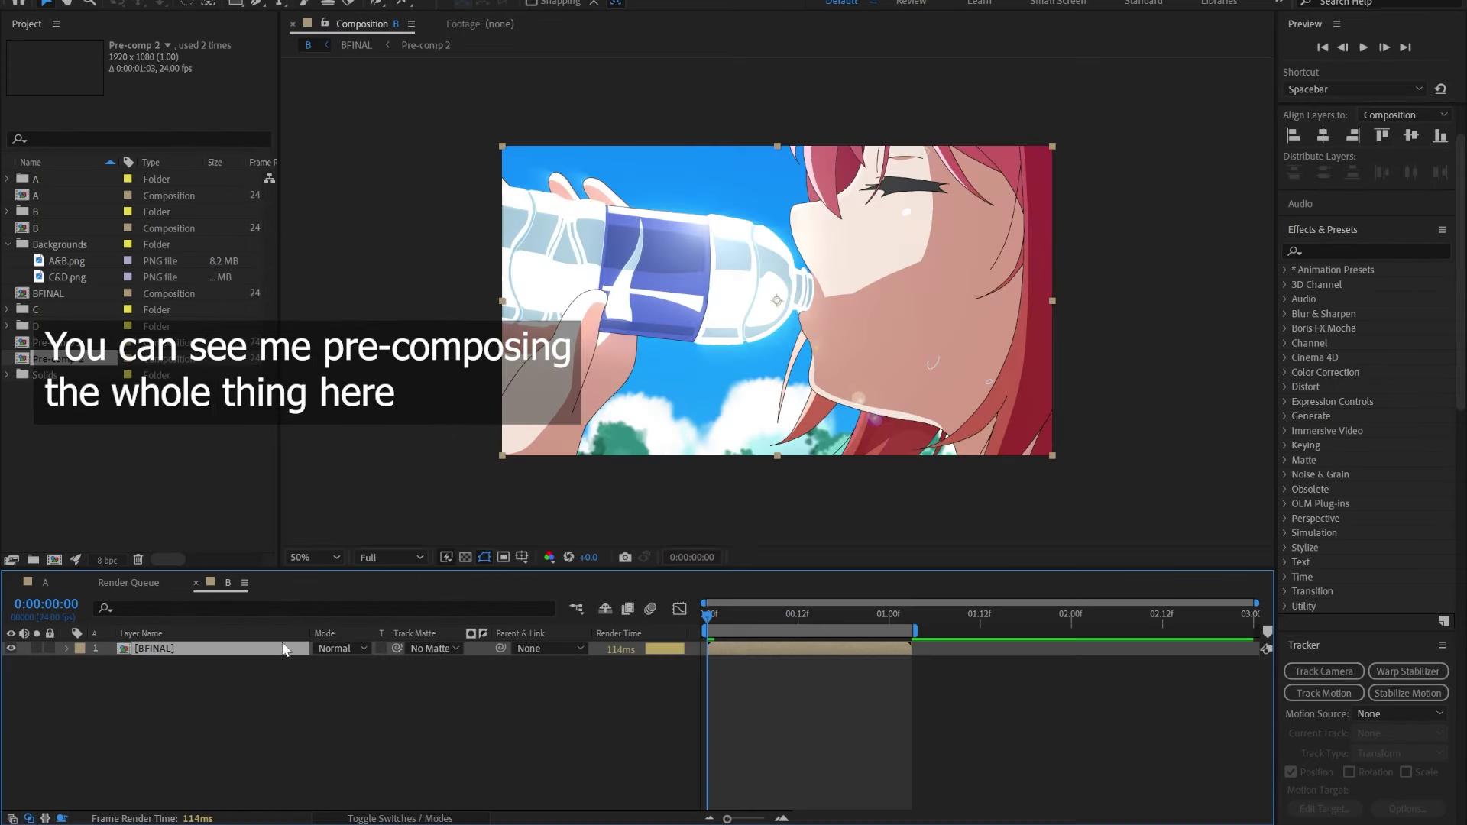
click(282, 666)
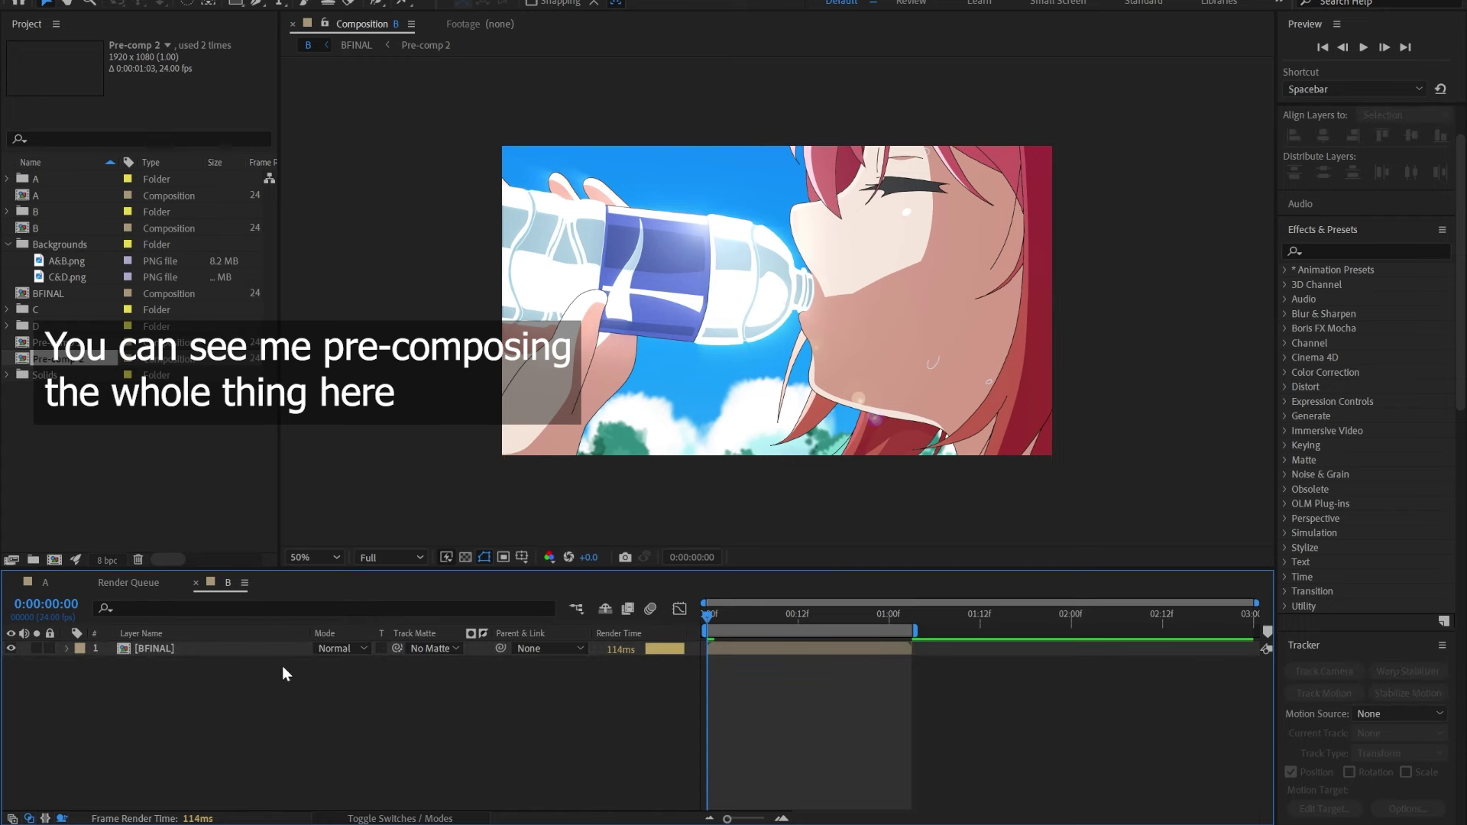
right_click(317, 723)
Add an adjustment layer above BFINAL with Levels at black 16, white 226, and tweaked gamma.
mouse_move(428, 489)
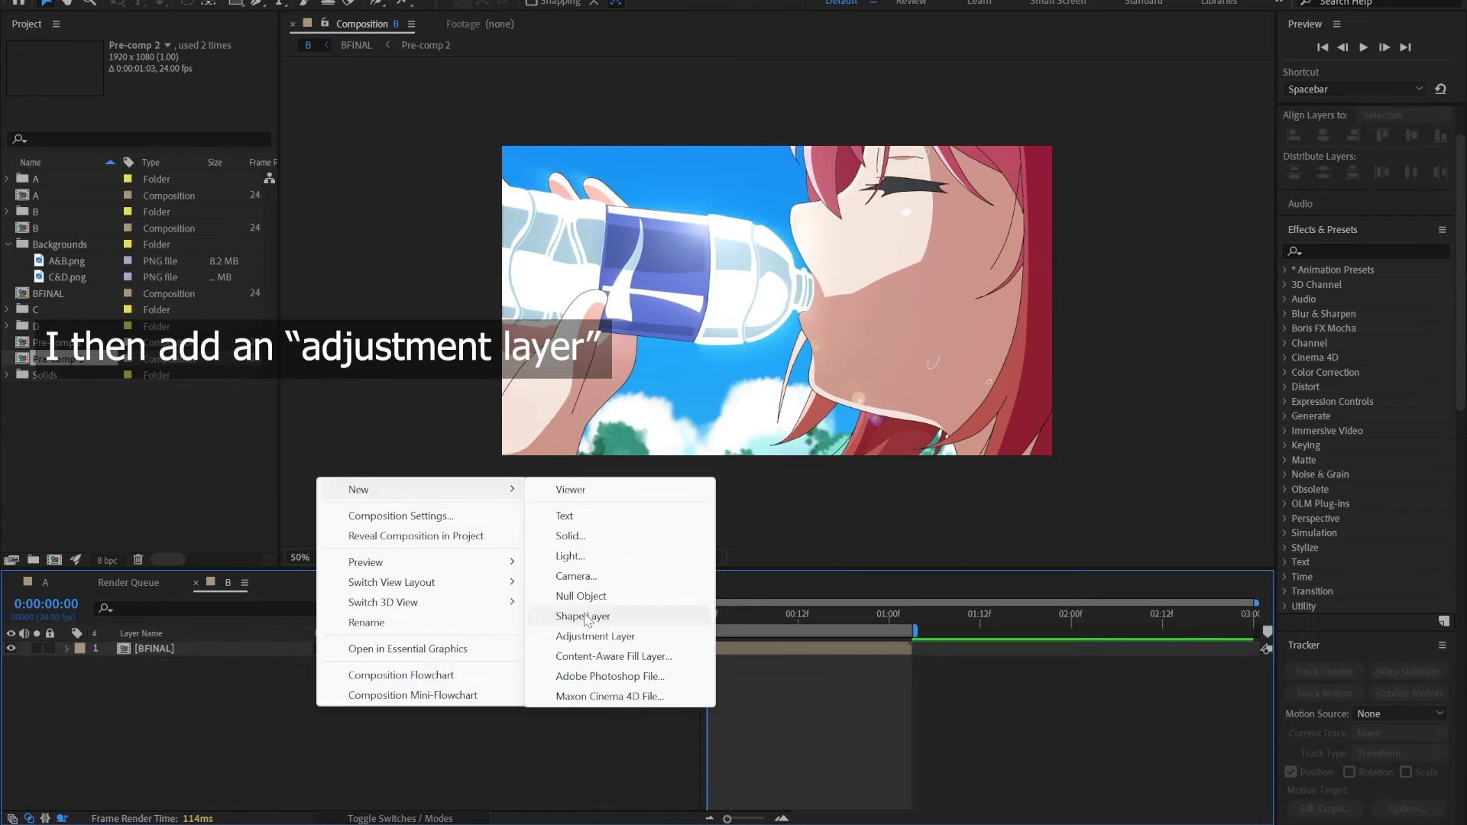
click(595, 636)
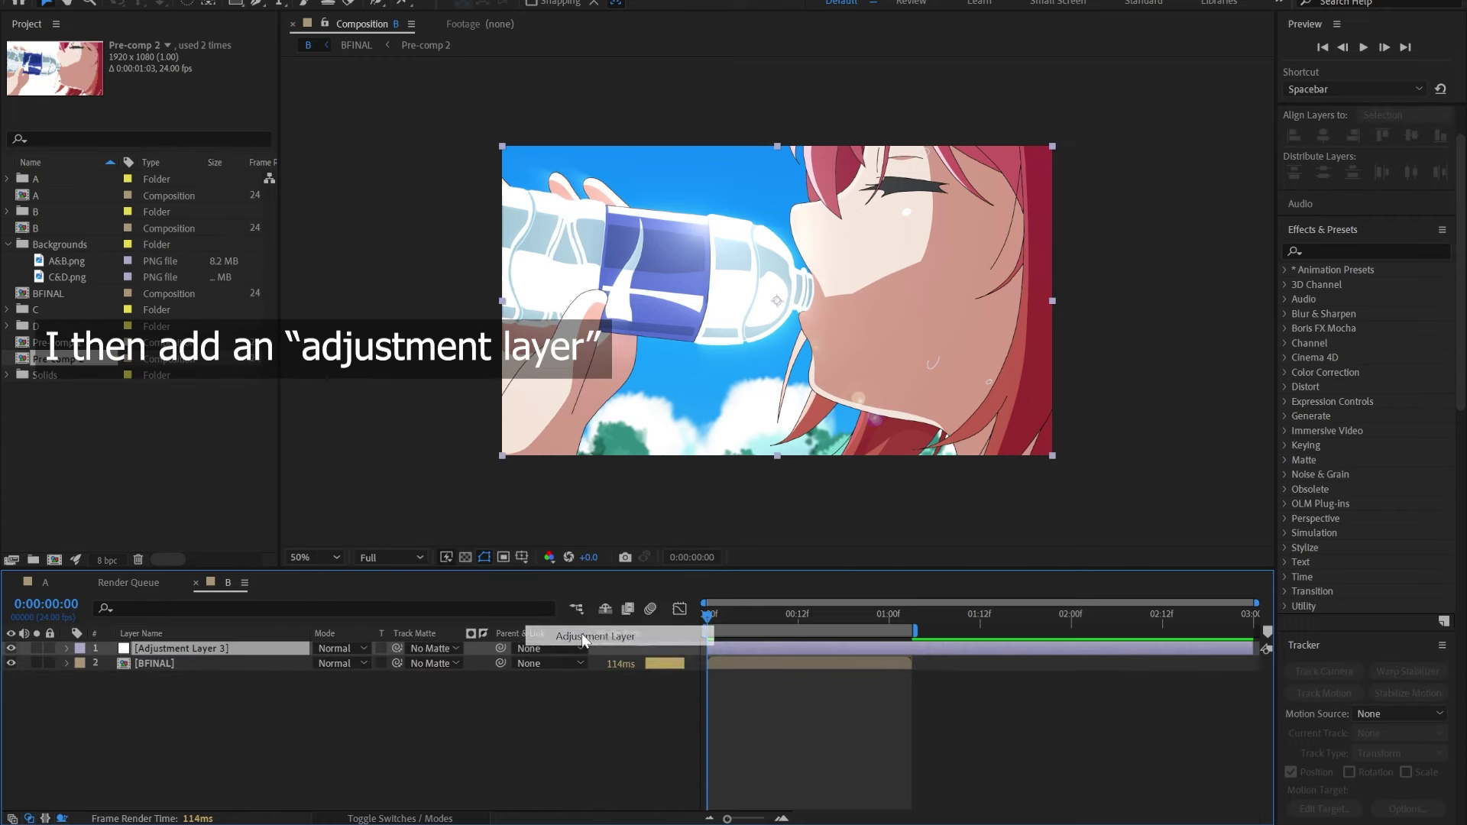
click(1385, 251)
text(level)
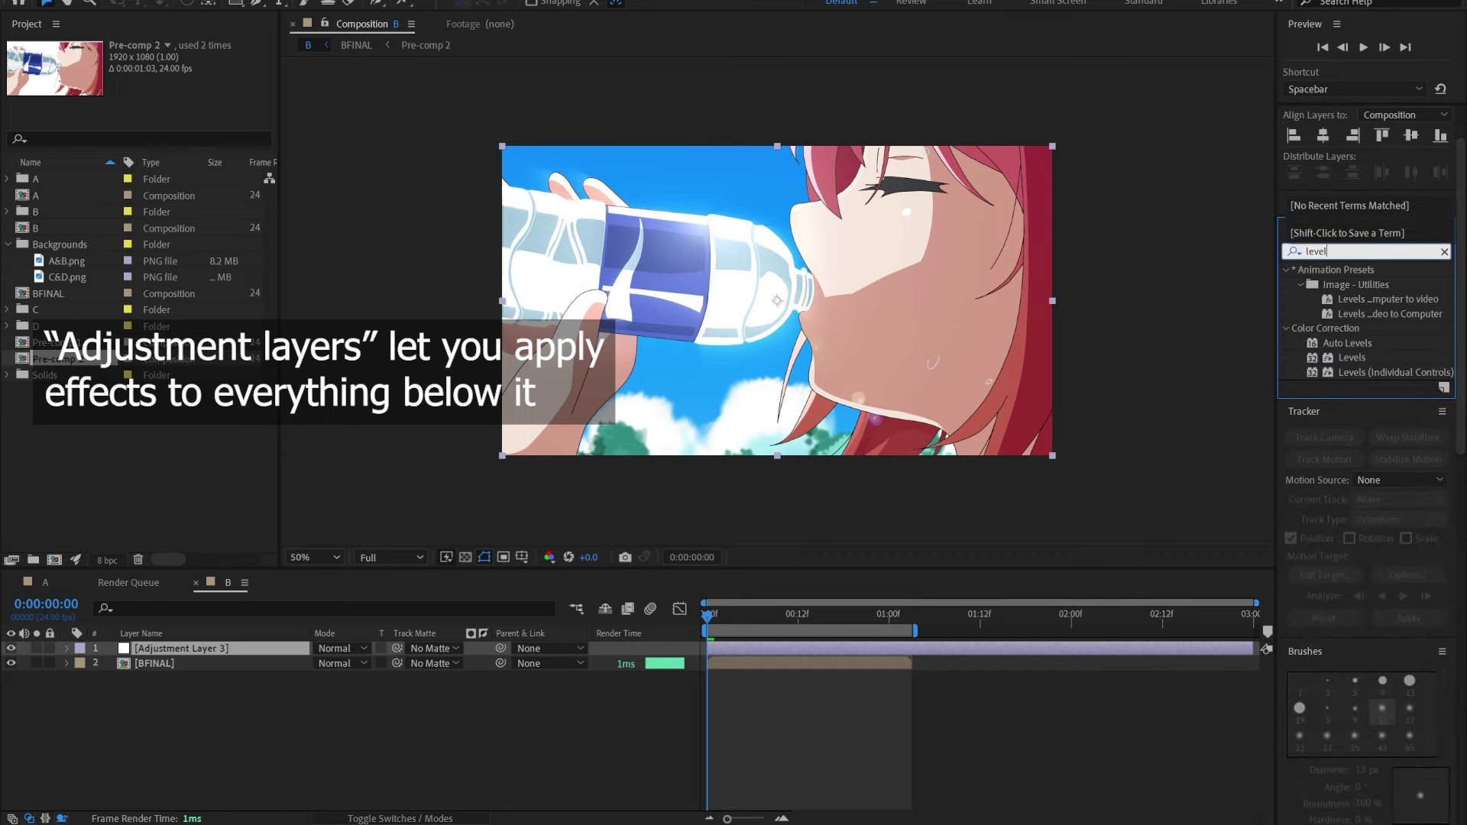
drag(1365, 359, 780, 657)
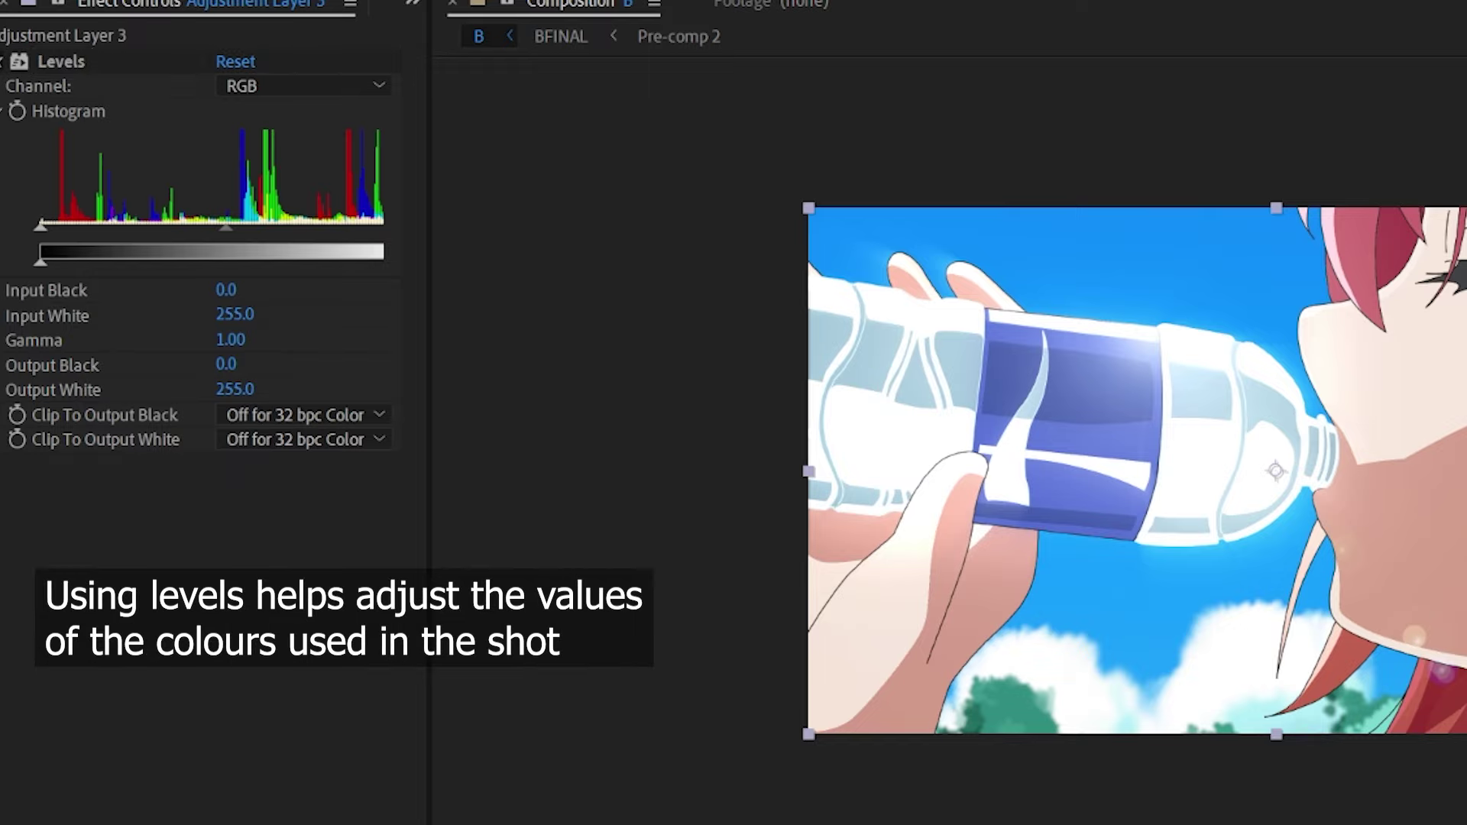
drag(200, 229, 226, 229)
drag(41, 227, 63, 227)
drag(382, 227, 370, 227)
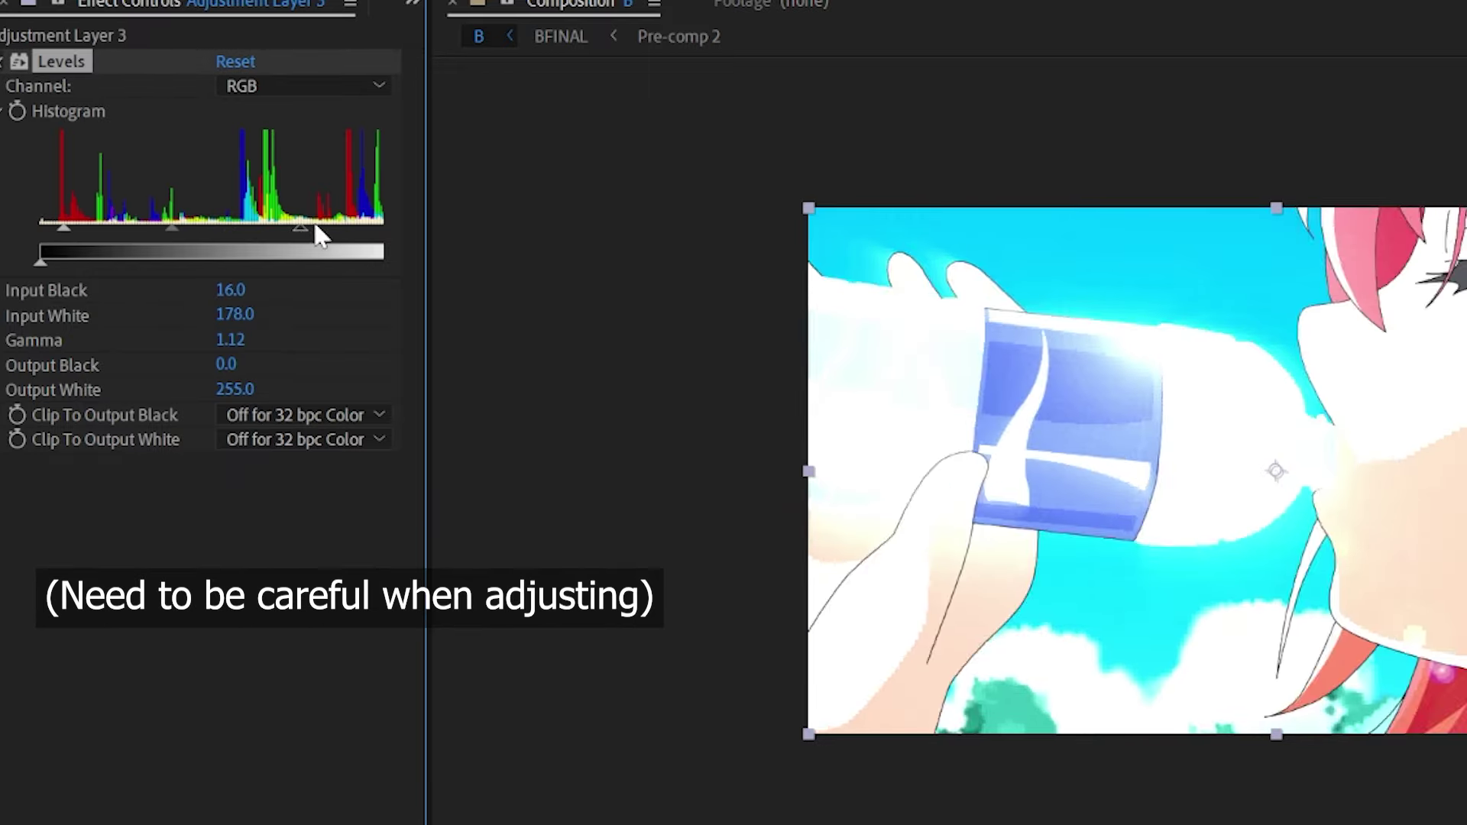
mouse_move(203, 227)
mouse_down()
mouse_move(269, 227)
mouse_move(170, 227)
mouse_move(207, 227)
mouse_up()
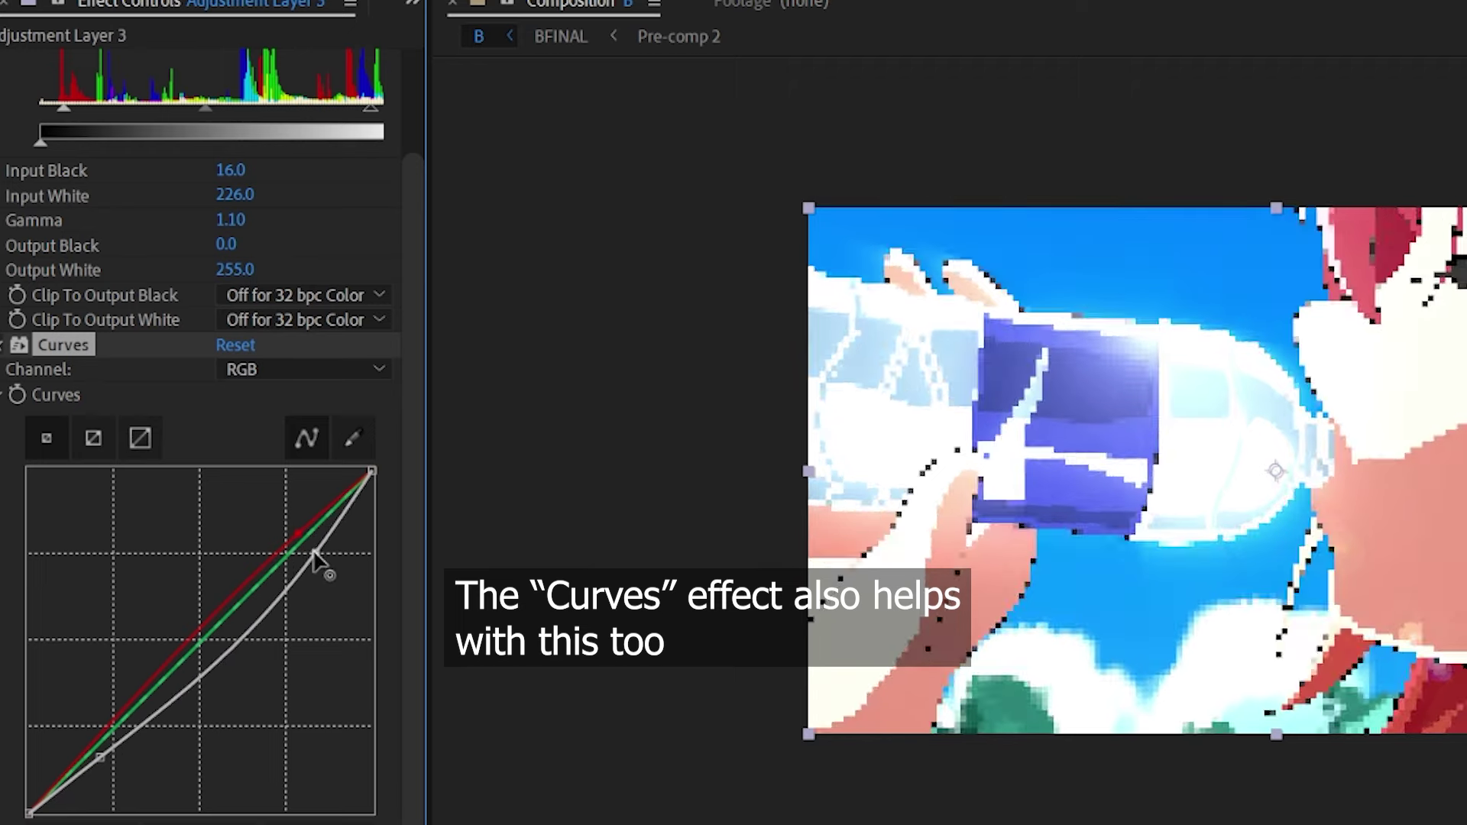
Bend the RGB, Red and Blue curves to brighten and tint the shot.
drag(318, 563, 288, 514)
click(302, 369)
click(252, 420)
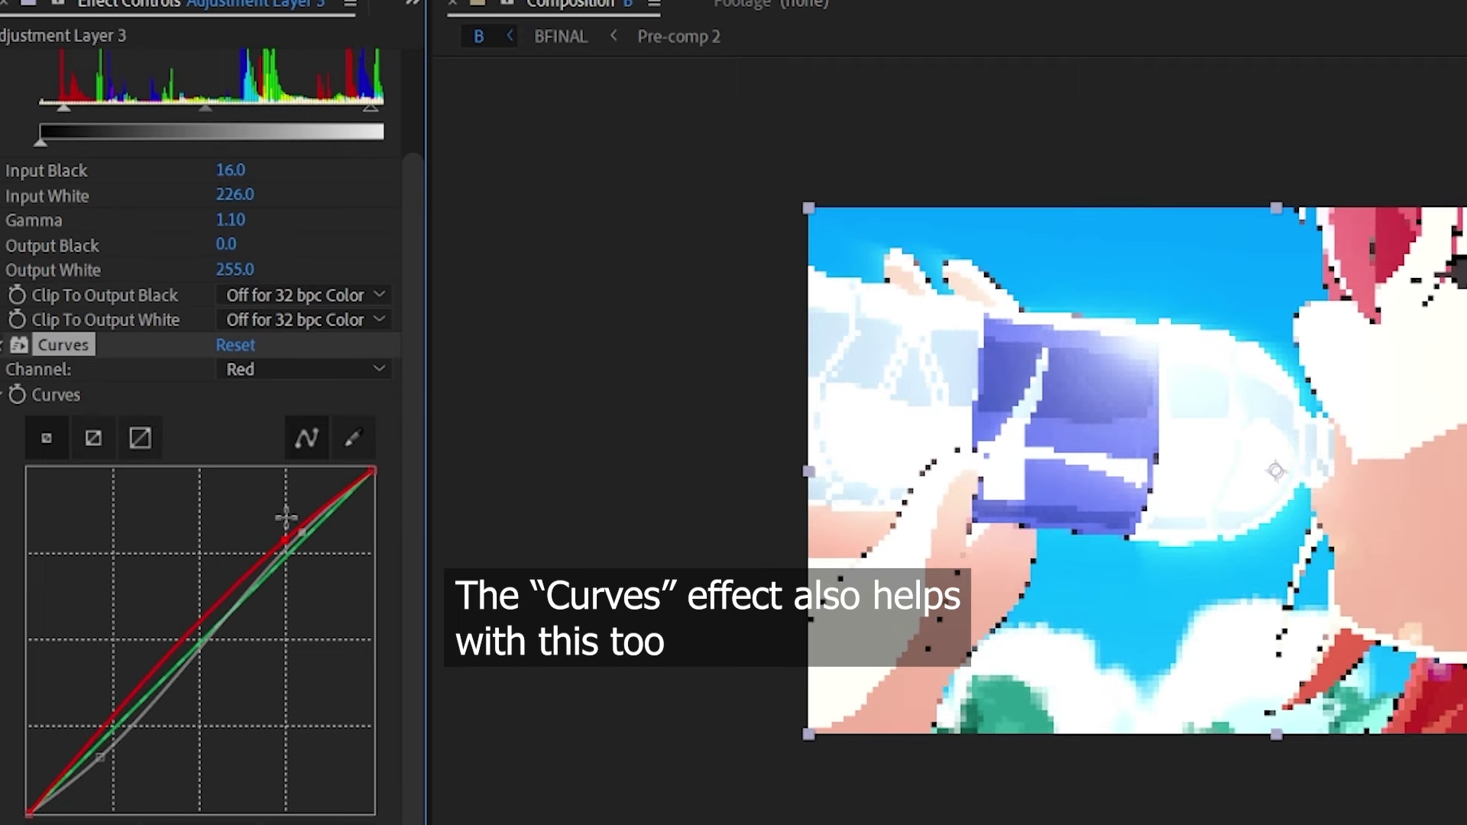
click(302, 370)
click(252, 502)
drag(114, 719, 109, 725)
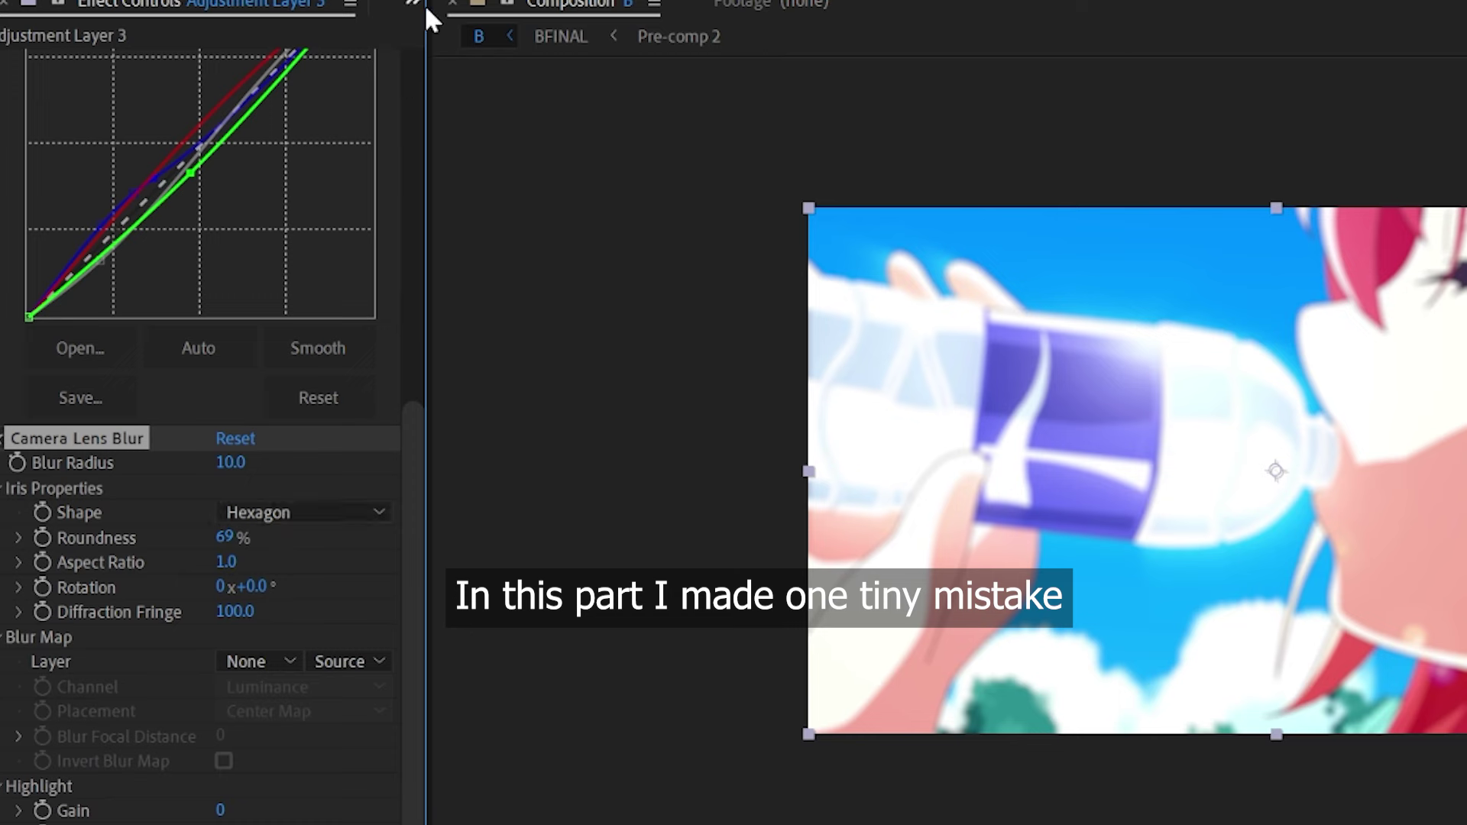
Draw an elliptical mask around the bottle and set the lens blur radius to 13.
click(458, 17)
drag(840, 252, 1269, 256)
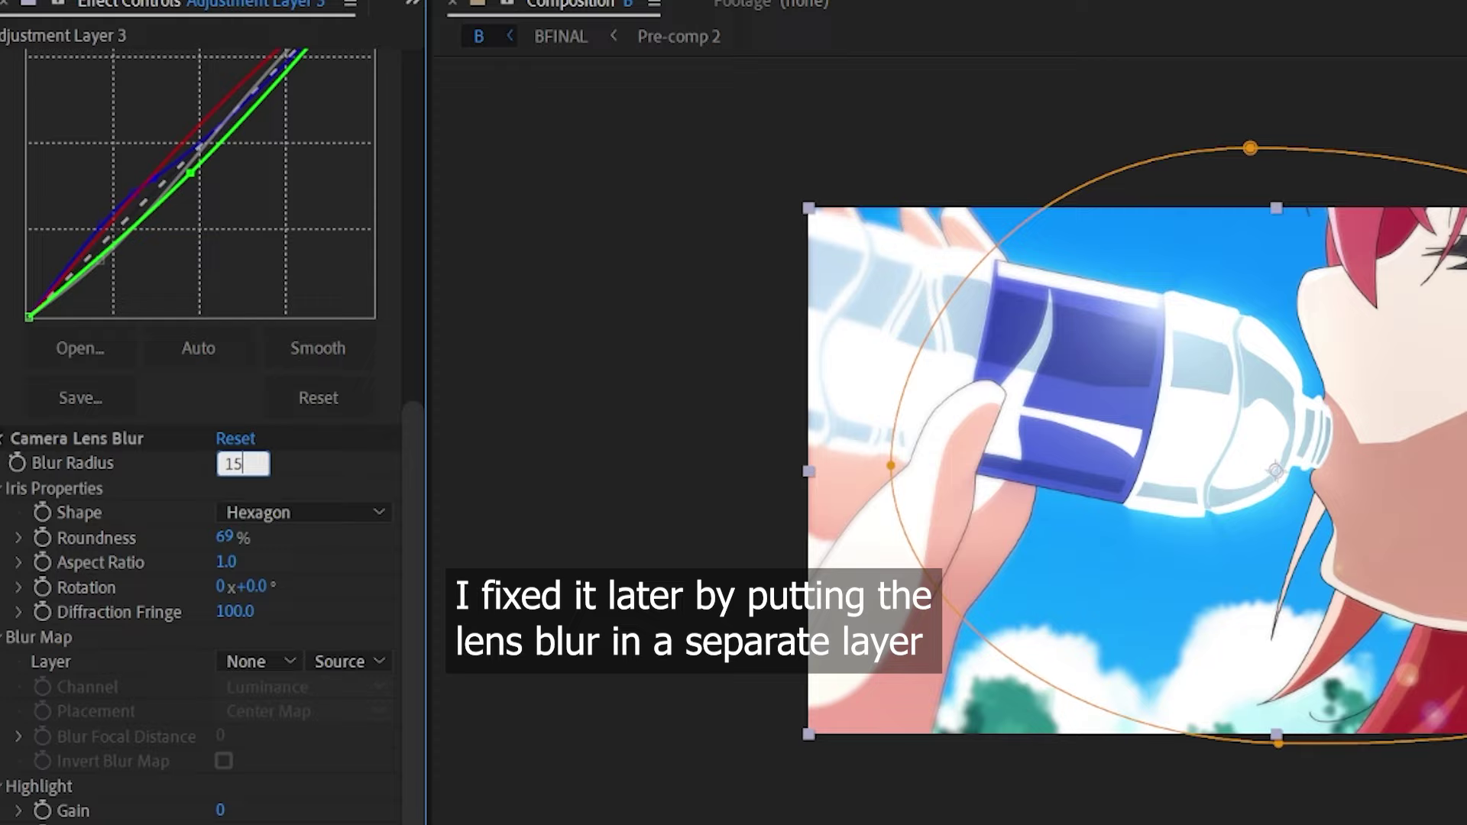
key(Return)
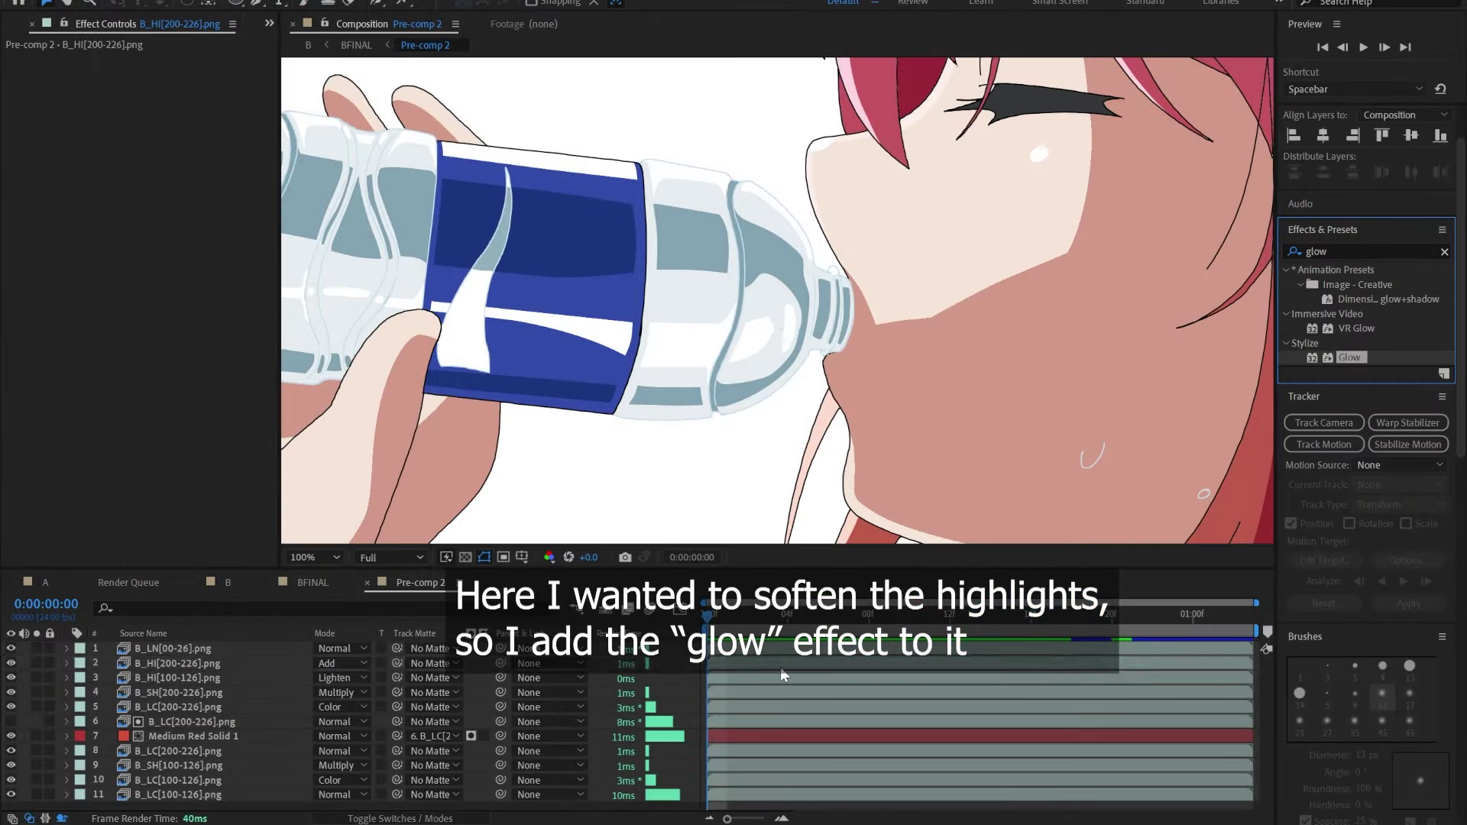
Apply Glow at about 97% threshold to the highlight layer and steepen the blurred copy's curve.
drag(1325, 362, 148, 183)
drag(166, 93, 249, 98)
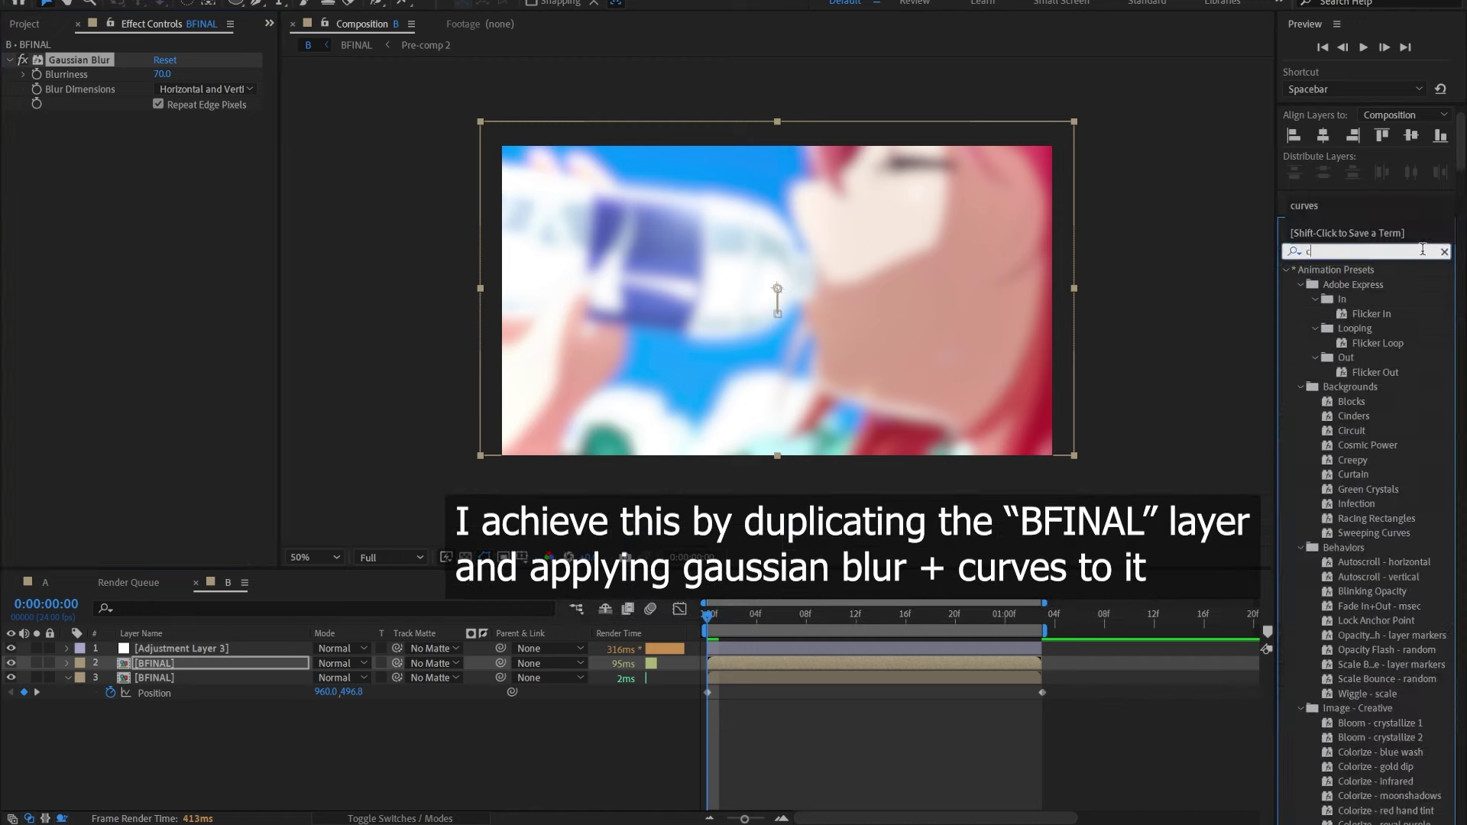
drag(87, 355, 132, 394)
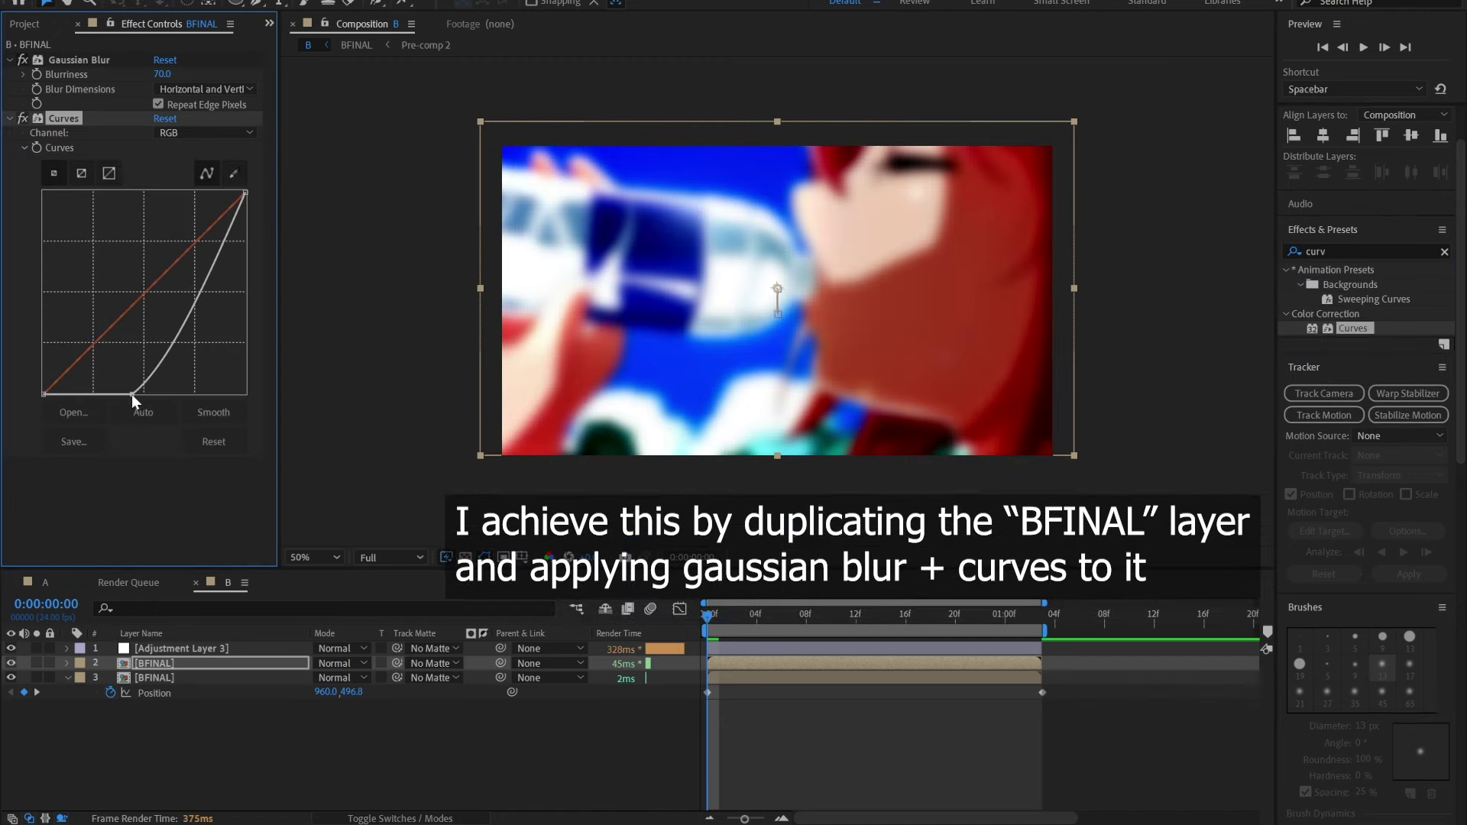
drag(200, 264, 219, 214)
Blend the BFINAL copy with Add mode at 10% opacity.
click(336, 663)
click(398, 220)
text(t)
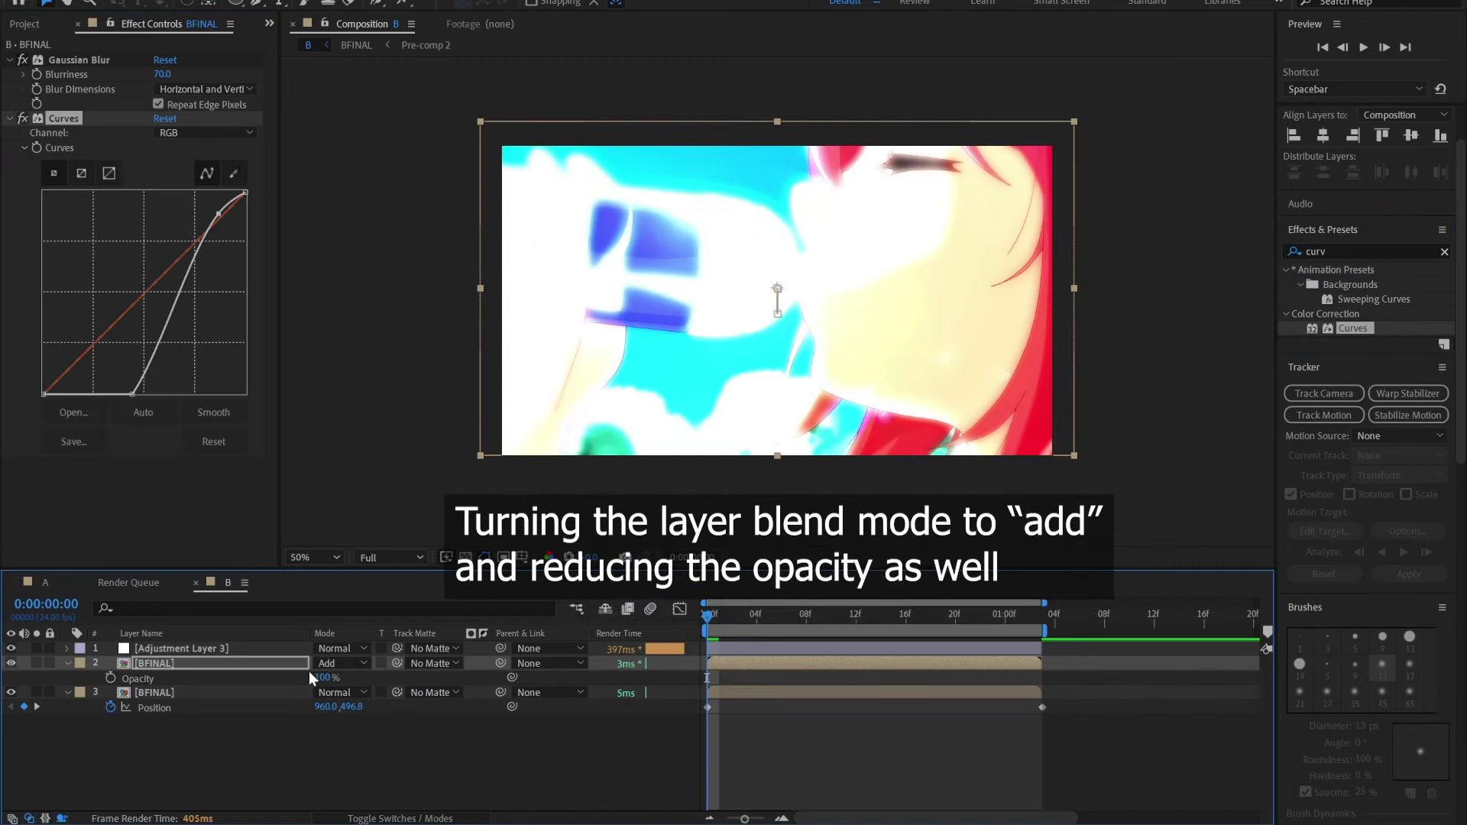
text(20)
key(Return)
drag(324, 676, 315, 676)
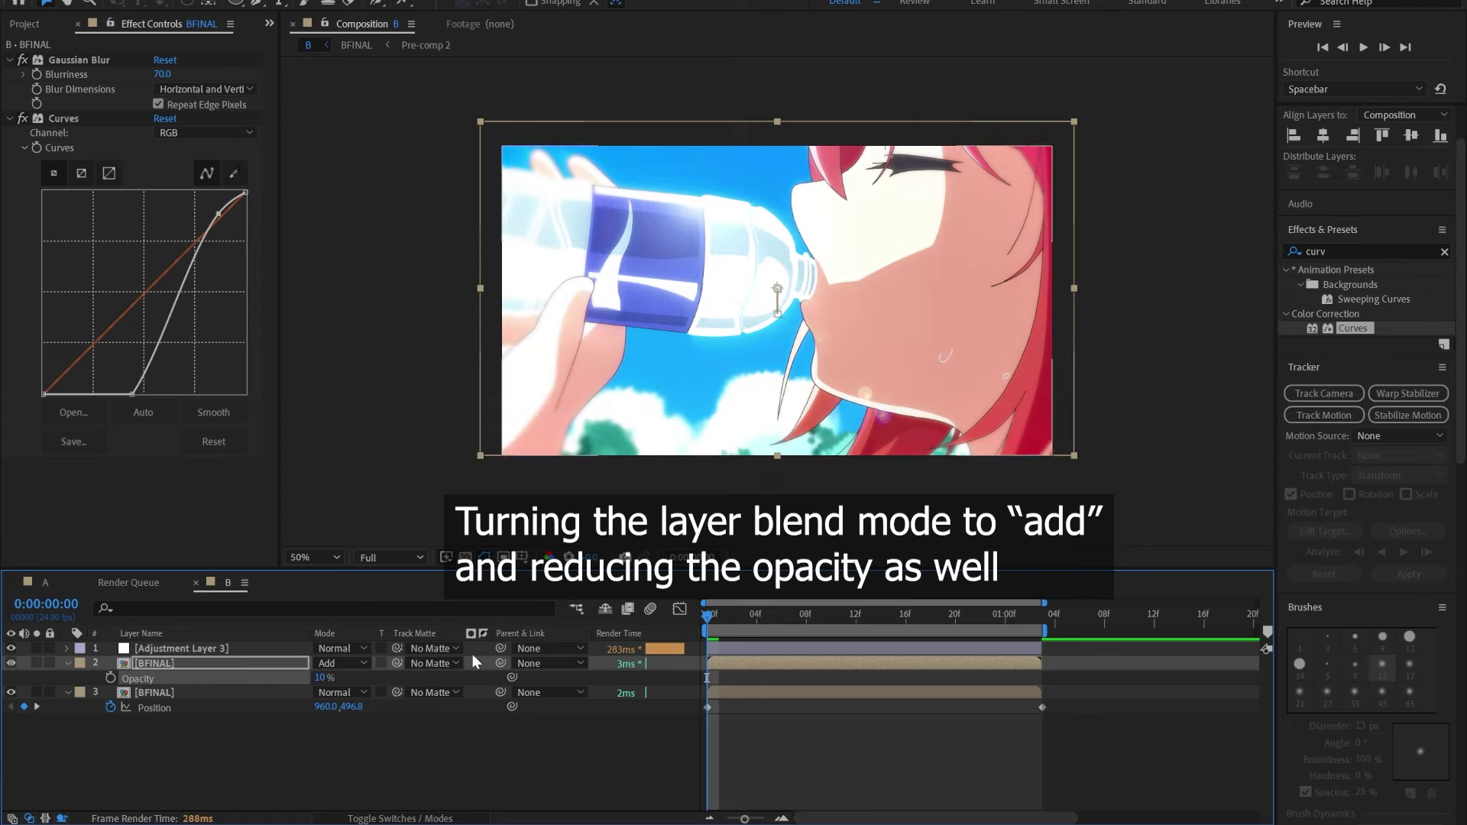
click(162, 74)
Set Gaussian blurriness to 50, then pre-compose comp D's layers into Pre-comp 7 and duplicate it.
text(50)
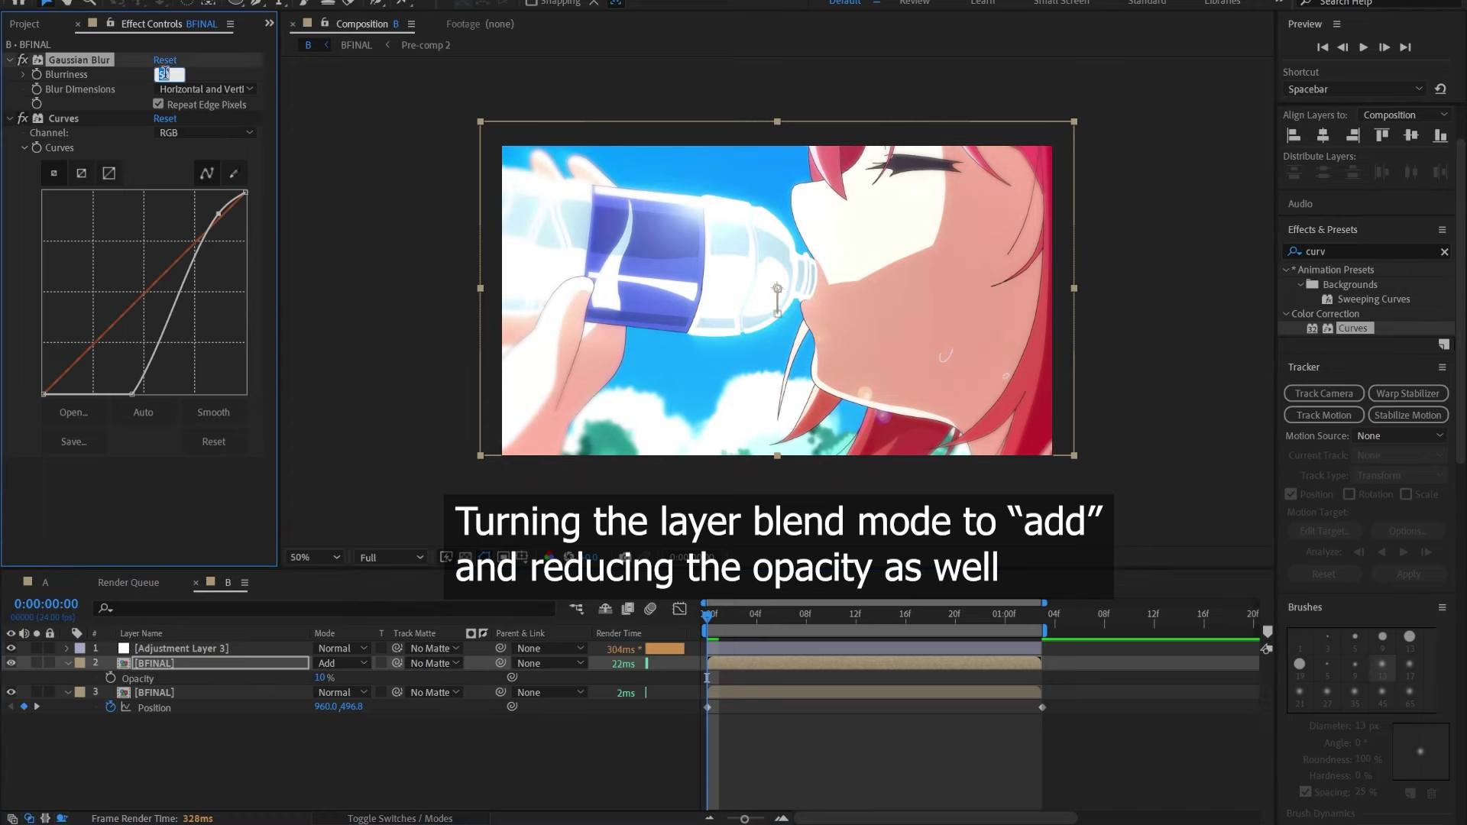
shift+click(222, 649)
right_click(232, 652)
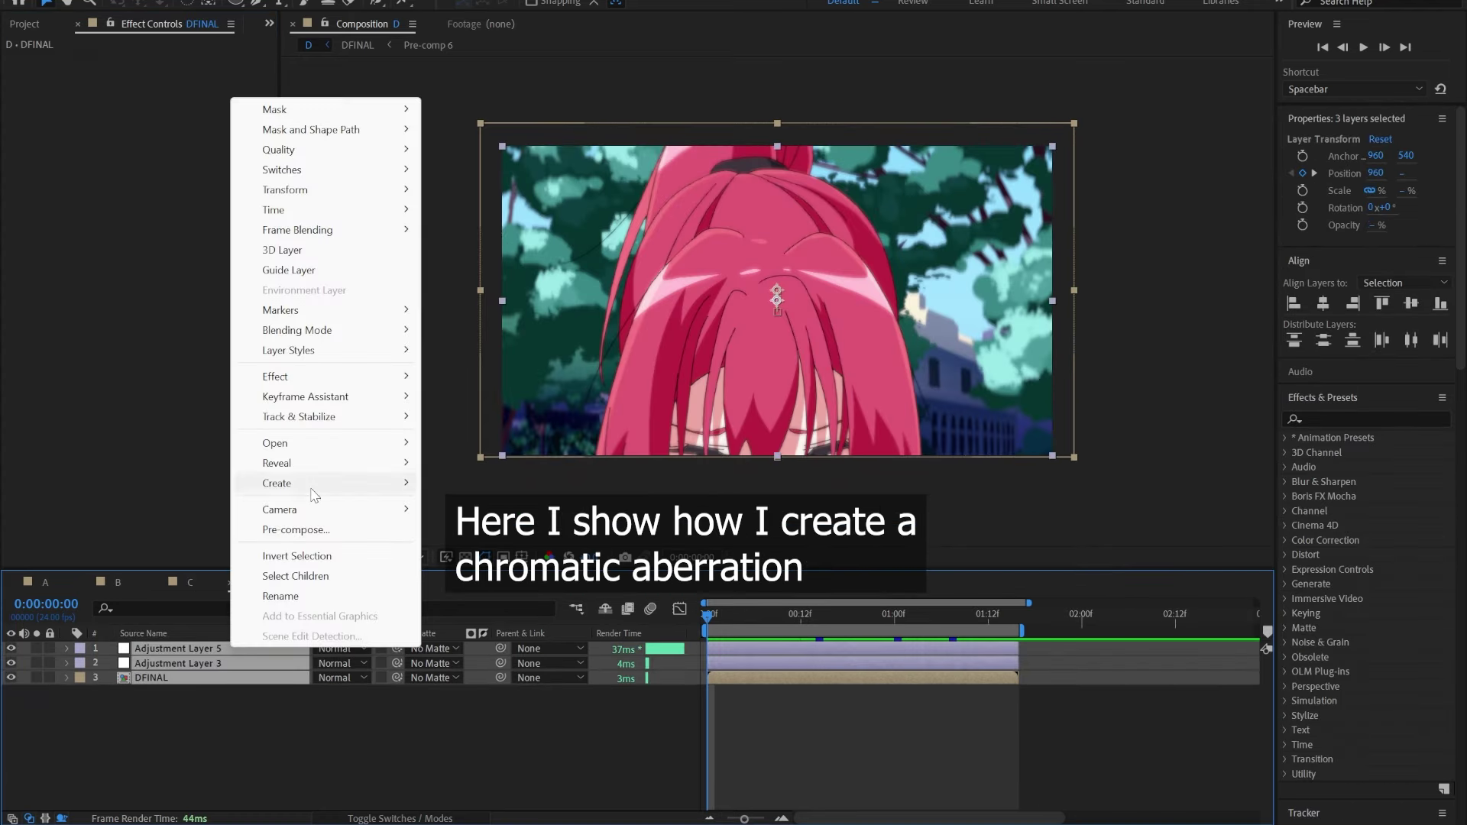
click(295, 530)
click(711, 518)
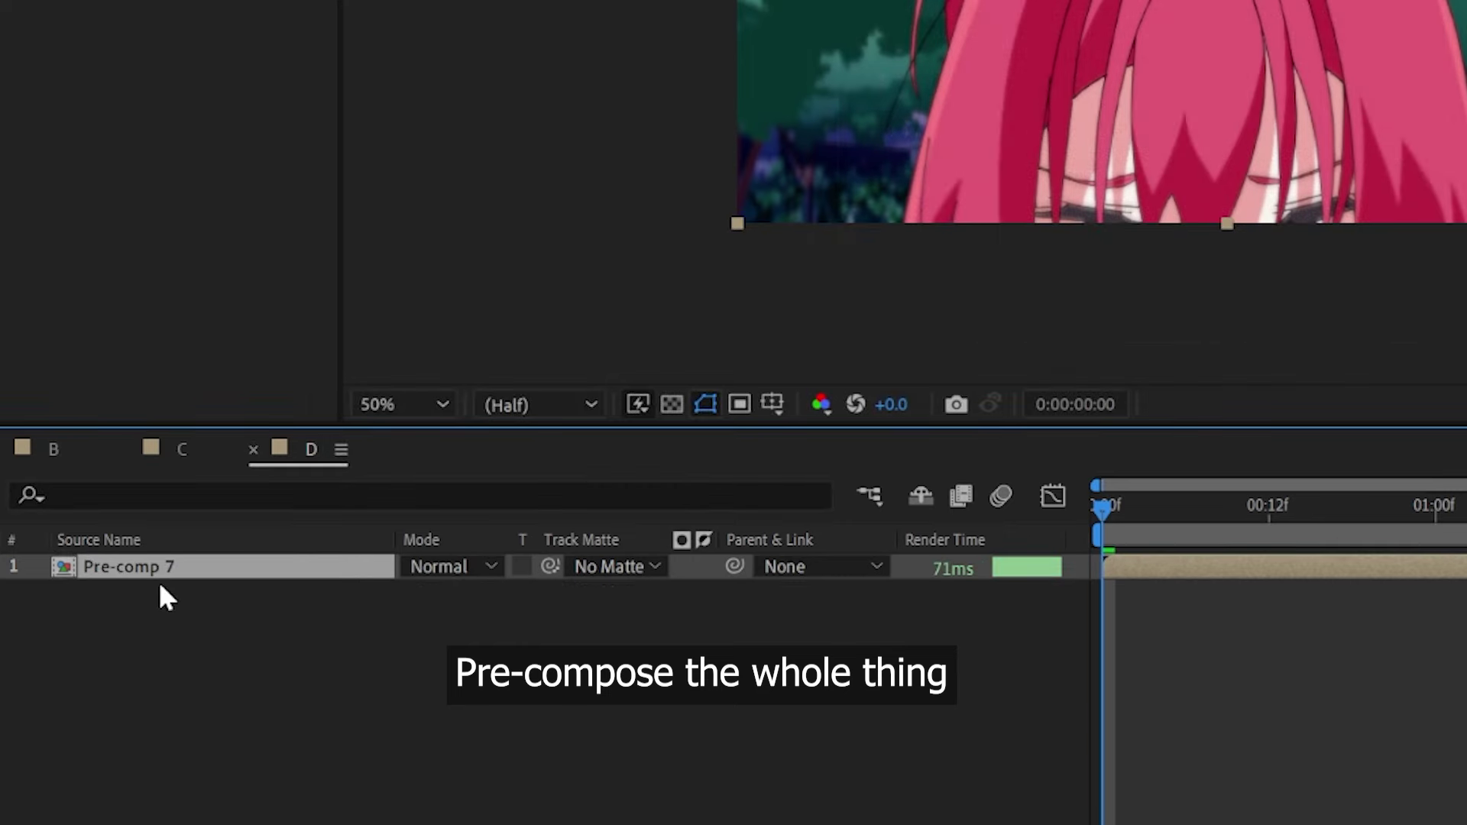
key(ctrl+d)
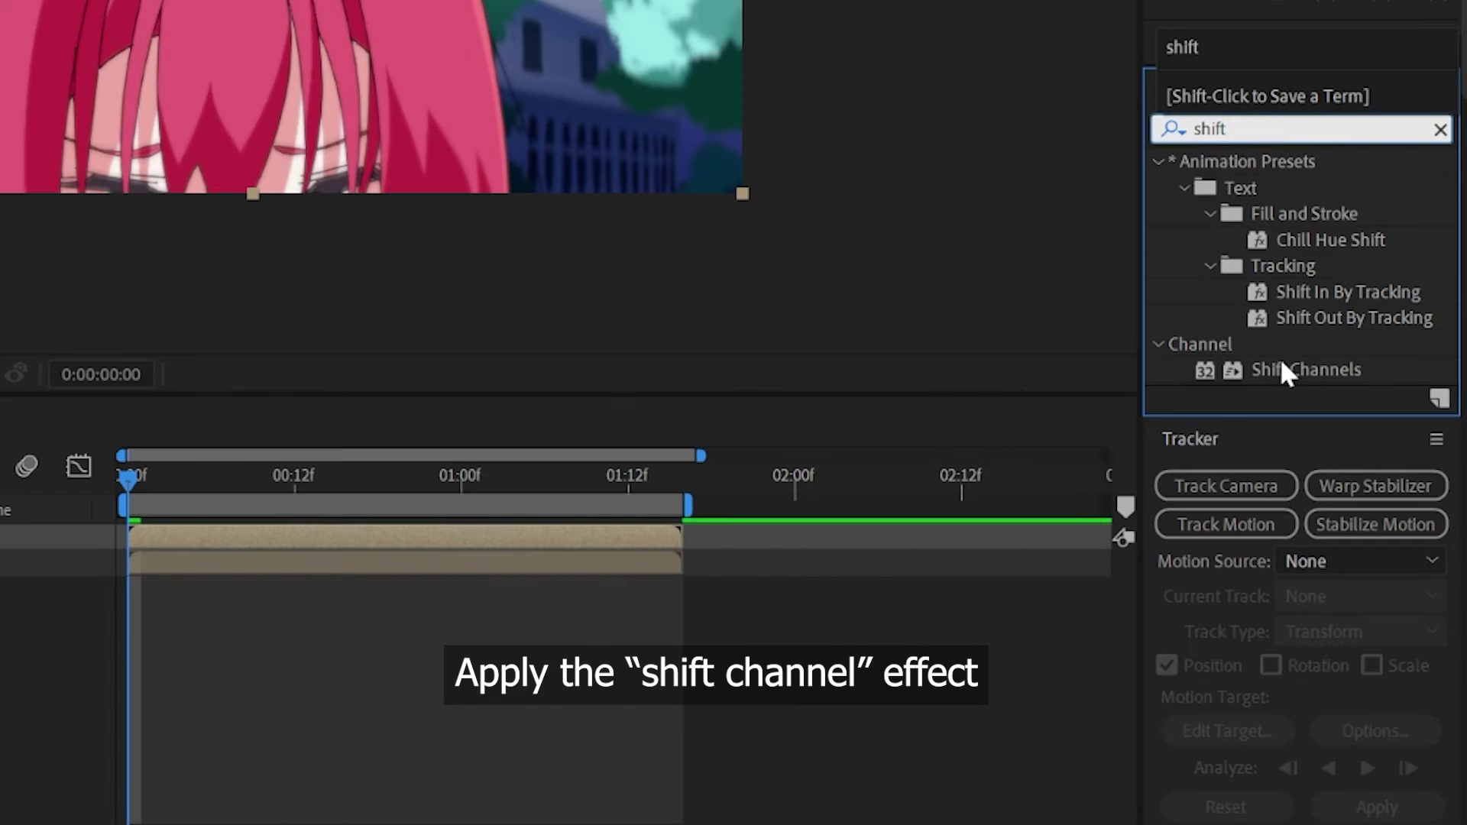
Apply Shift Channels, make four copies, and turn off green or blue channels to isolate each colour.
drag(1281, 370, 382, 537)
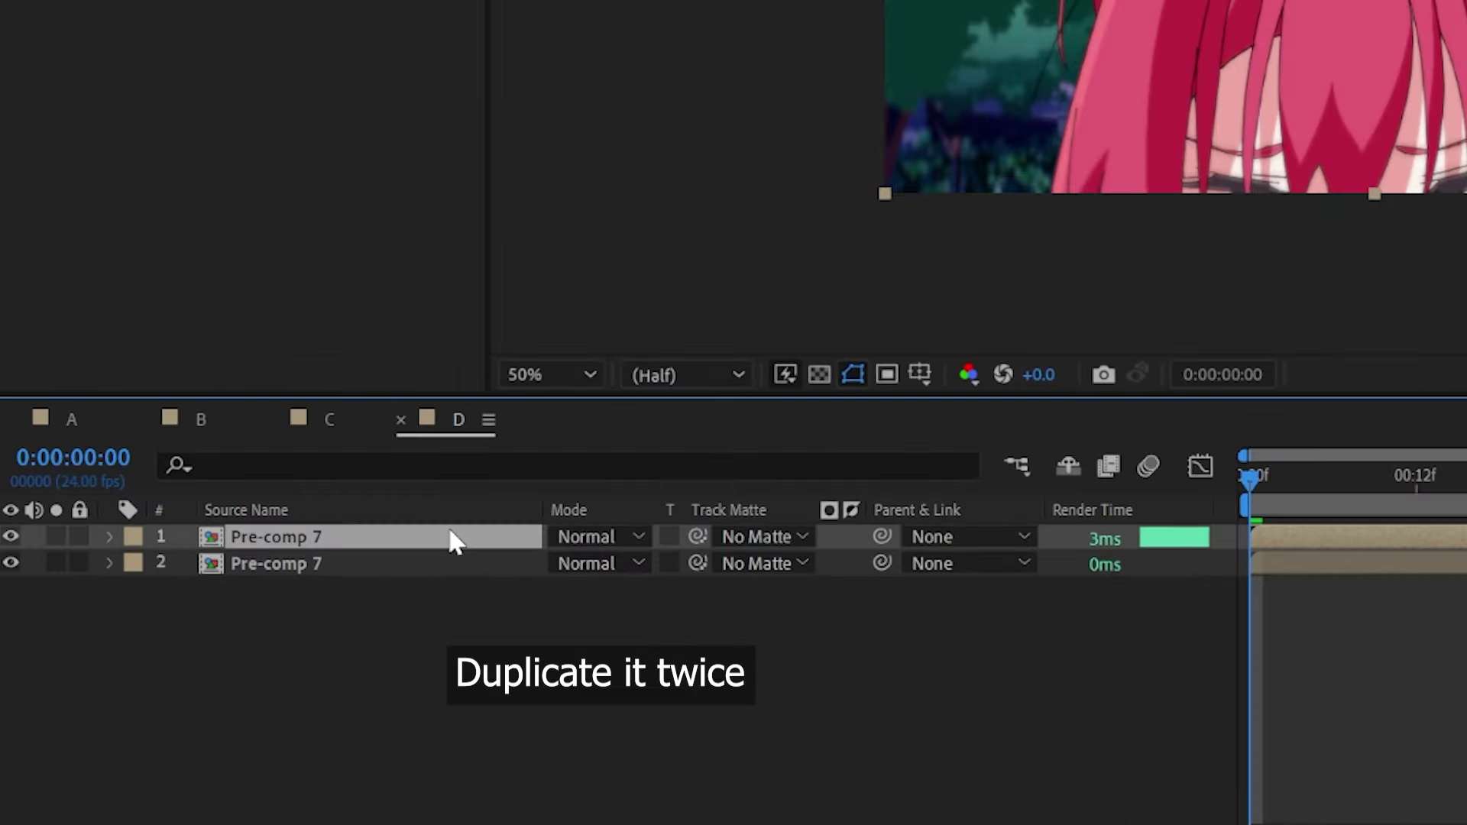
key(ctrl+d)
key(ctrl+d)
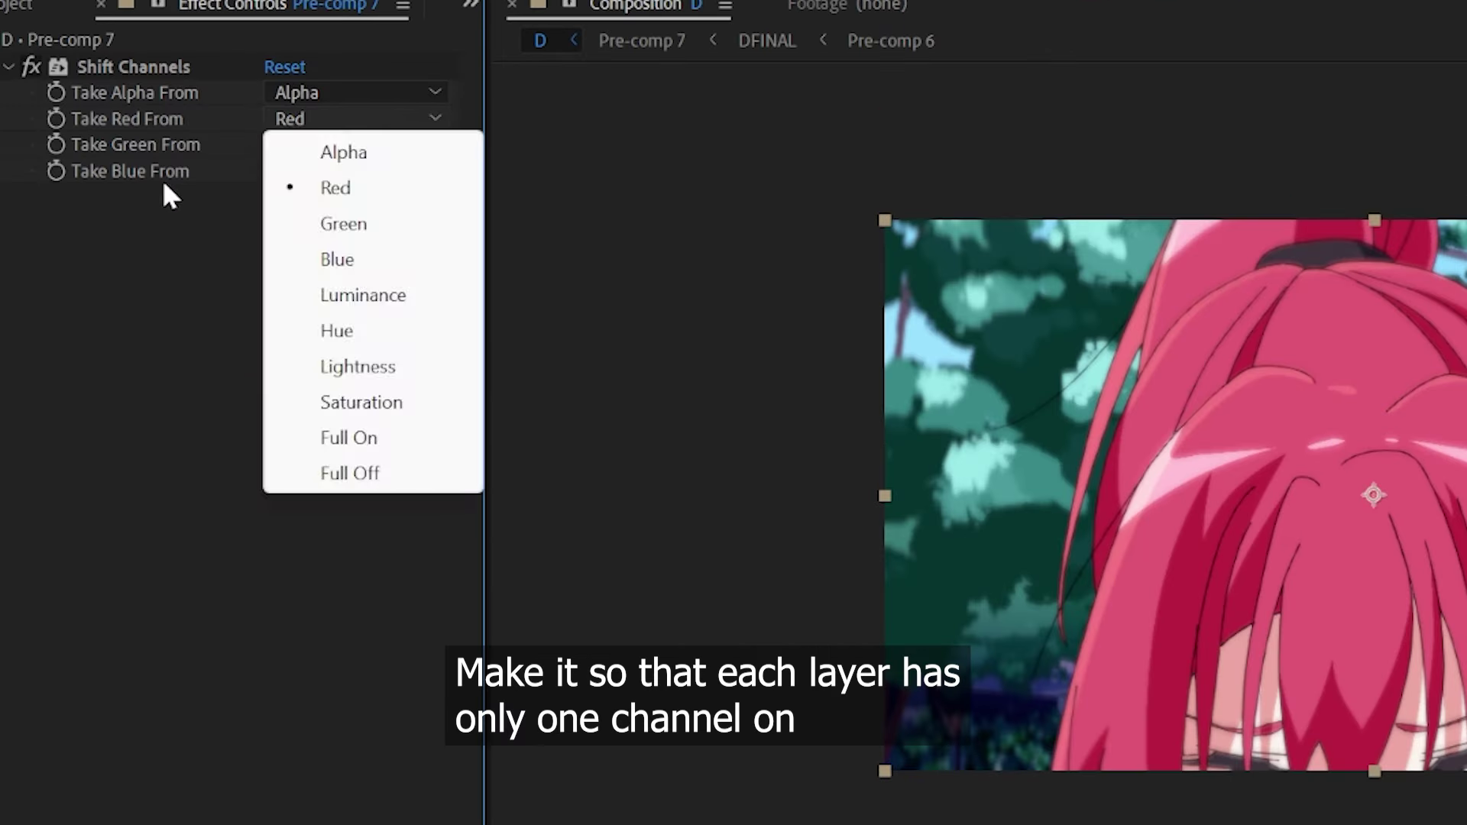
click(344, 221)
click(351, 171)
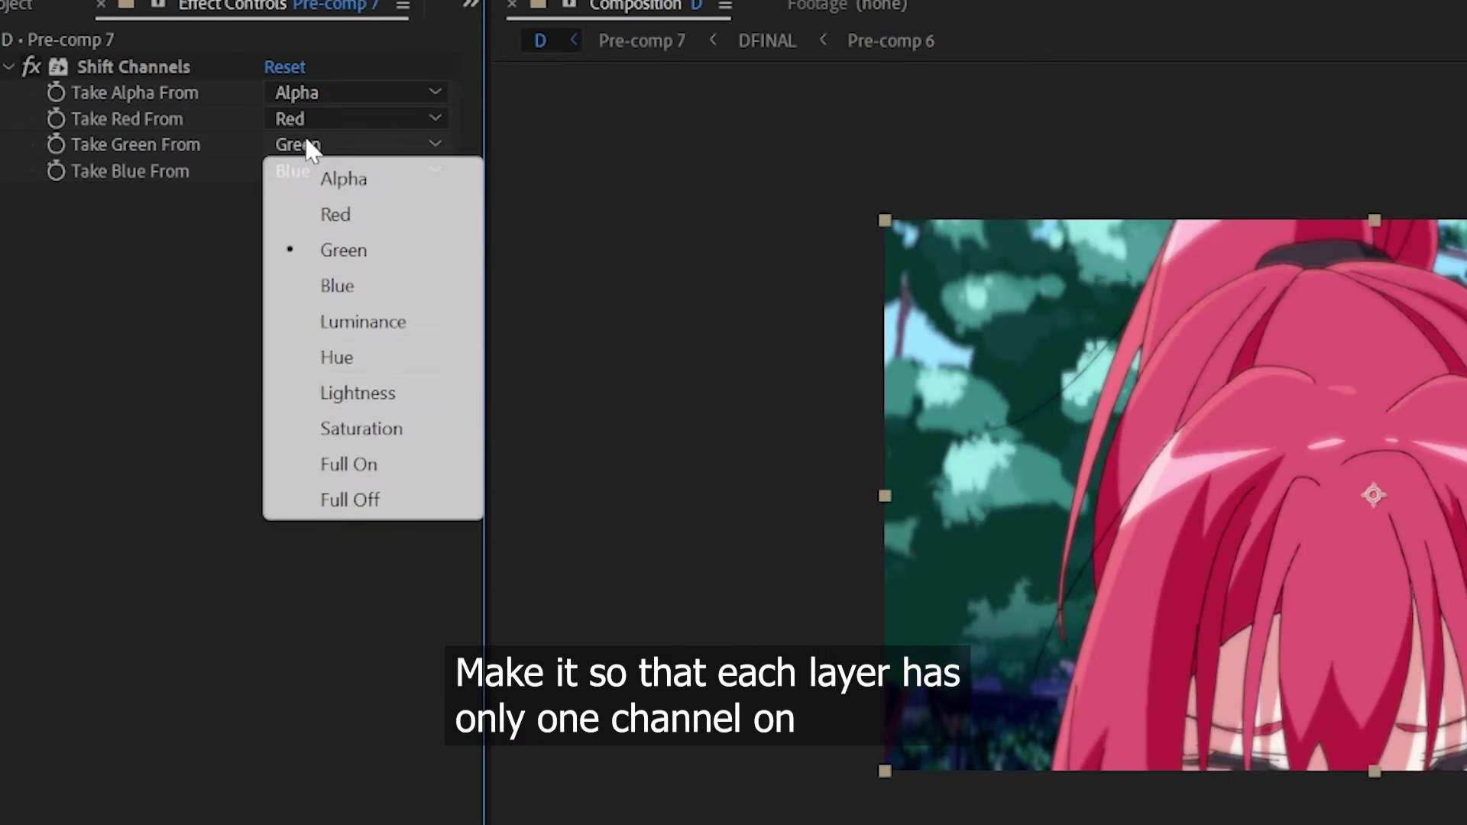
click(336, 501)
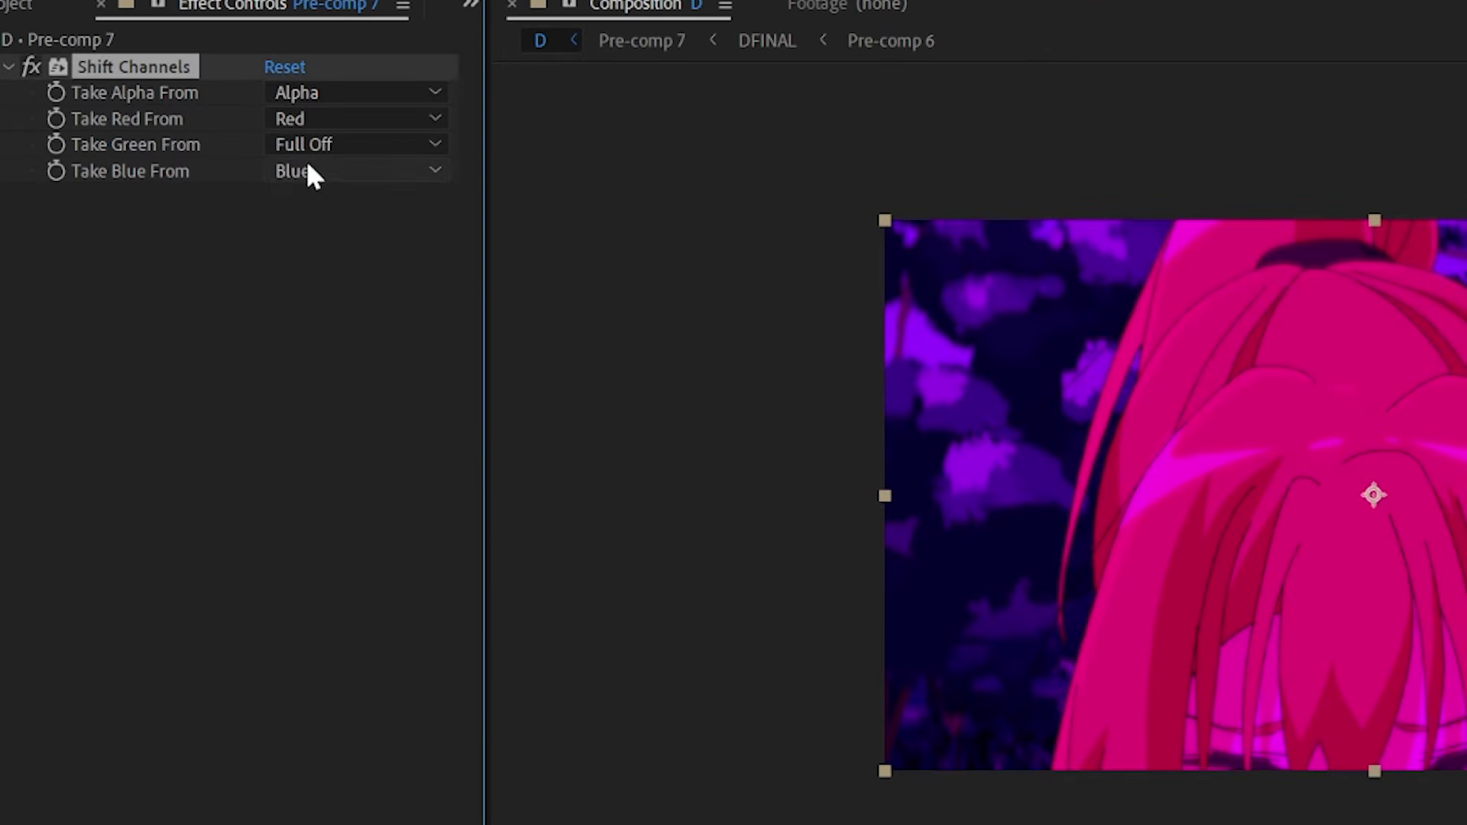
click(307, 172)
click(329, 525)
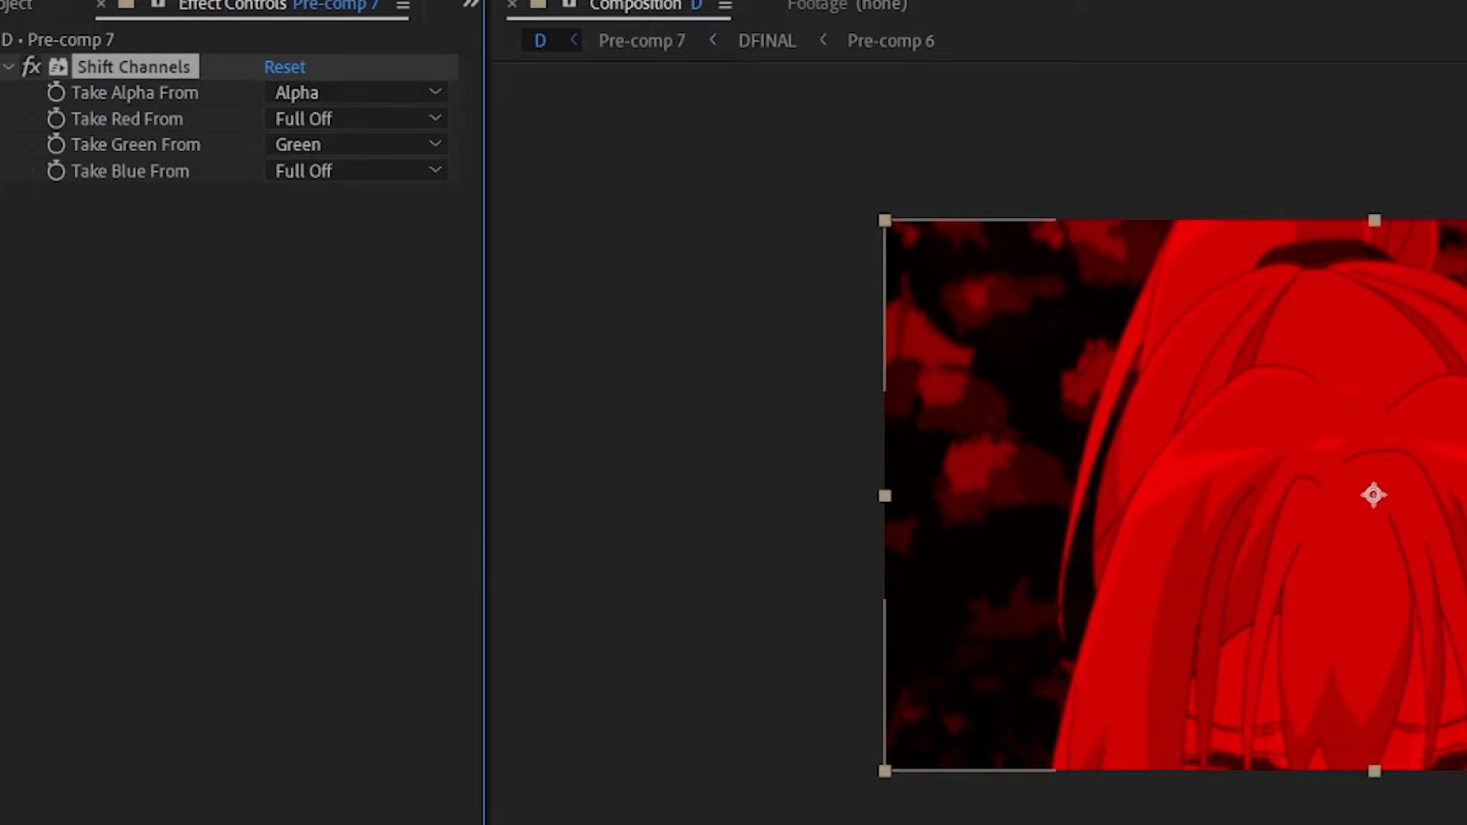
click(306, 144)
click(334, 500)
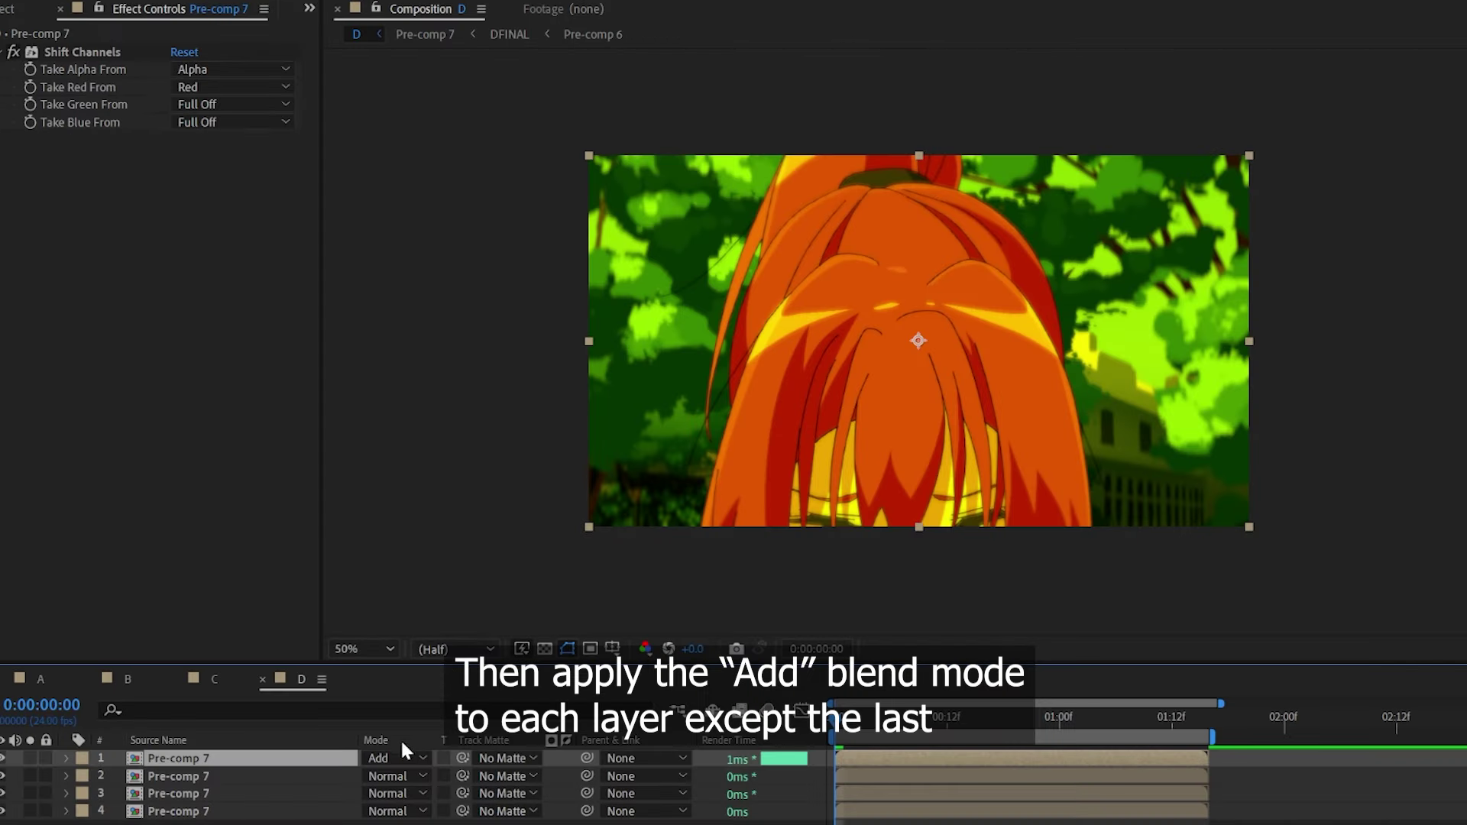
Set layer 2 to Add blending and view the comp at full size.
click(394, 776)
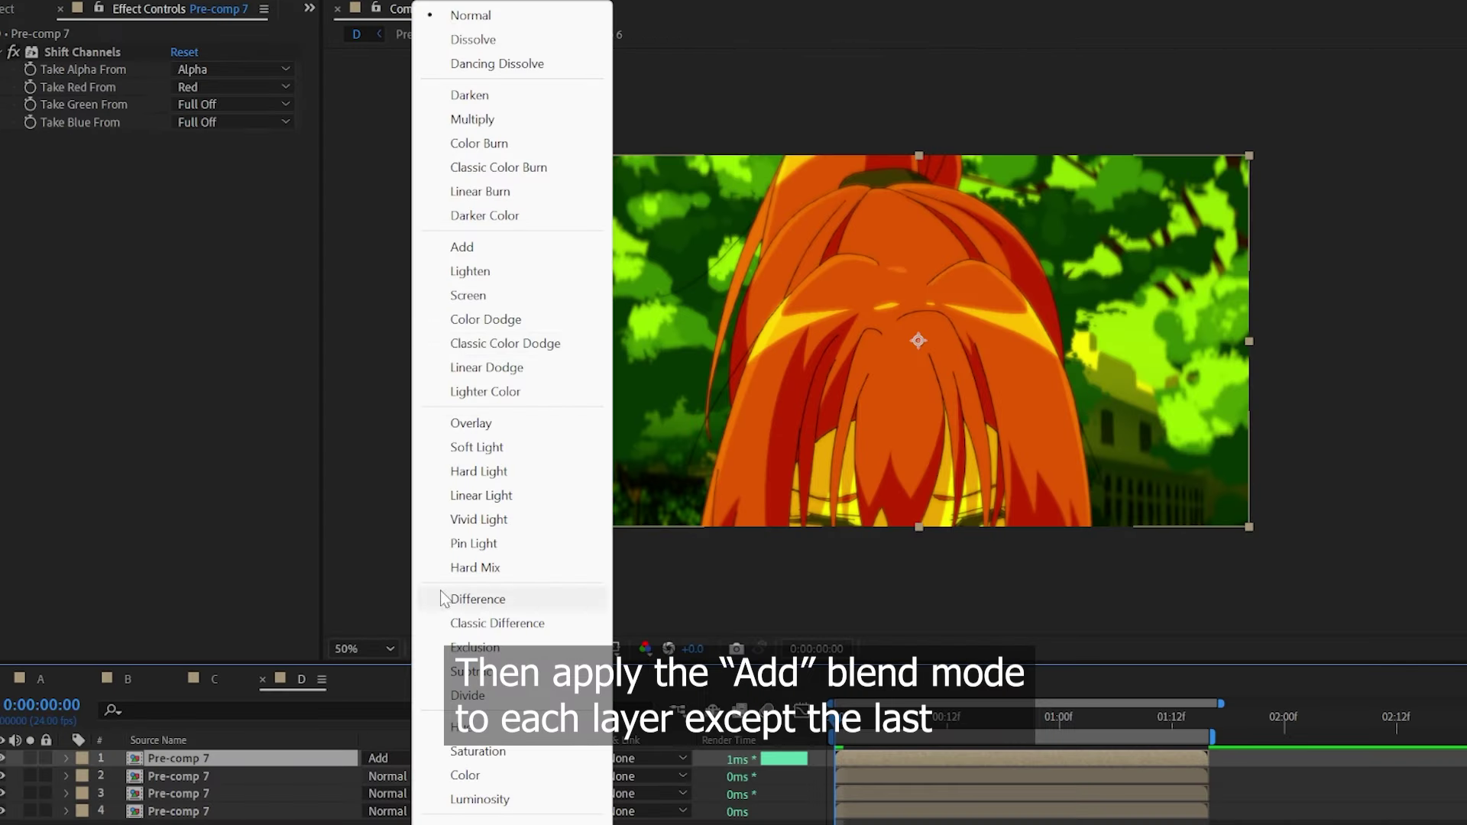
click(462, 248)
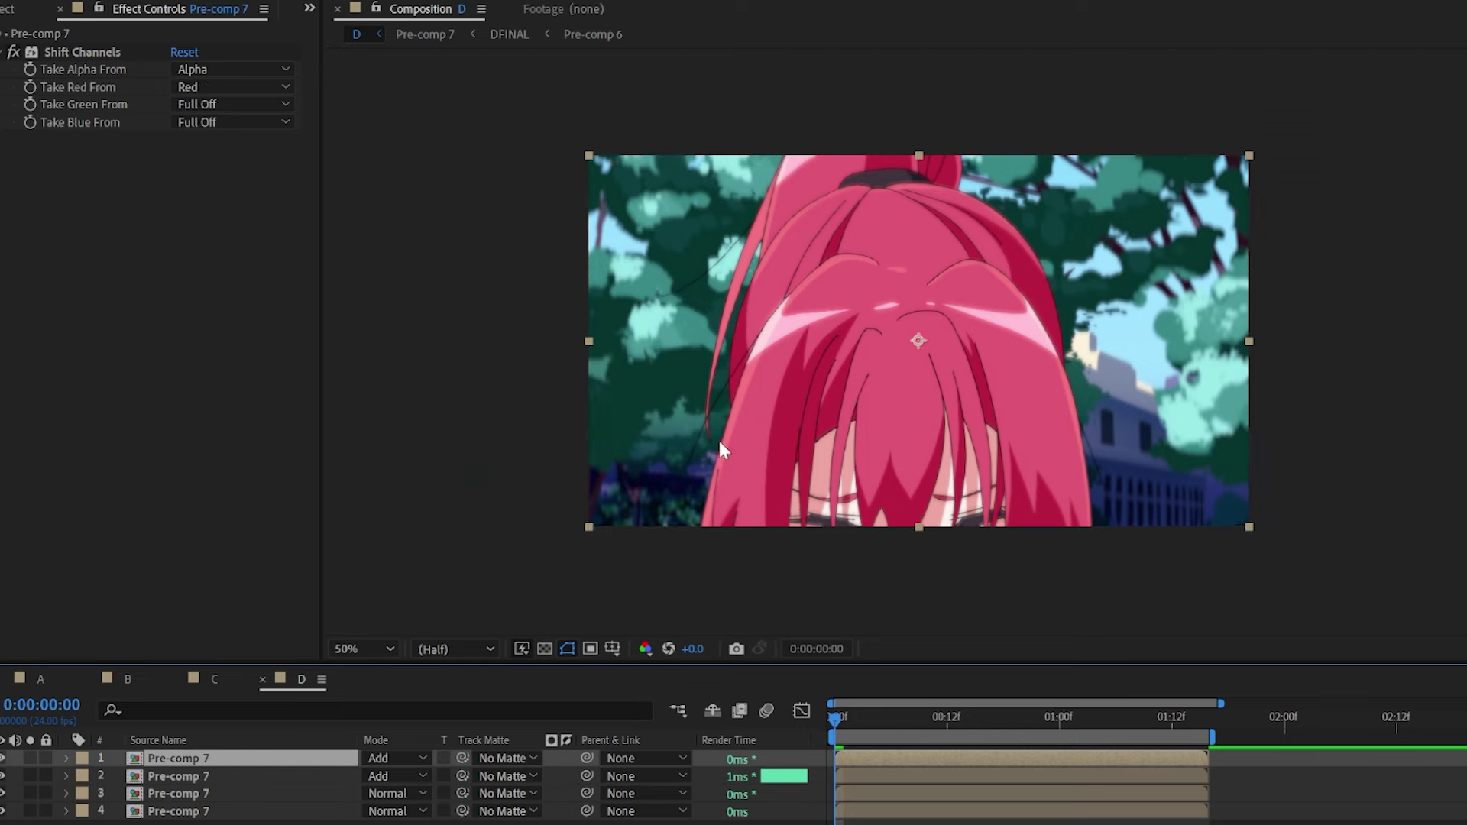
key(period)
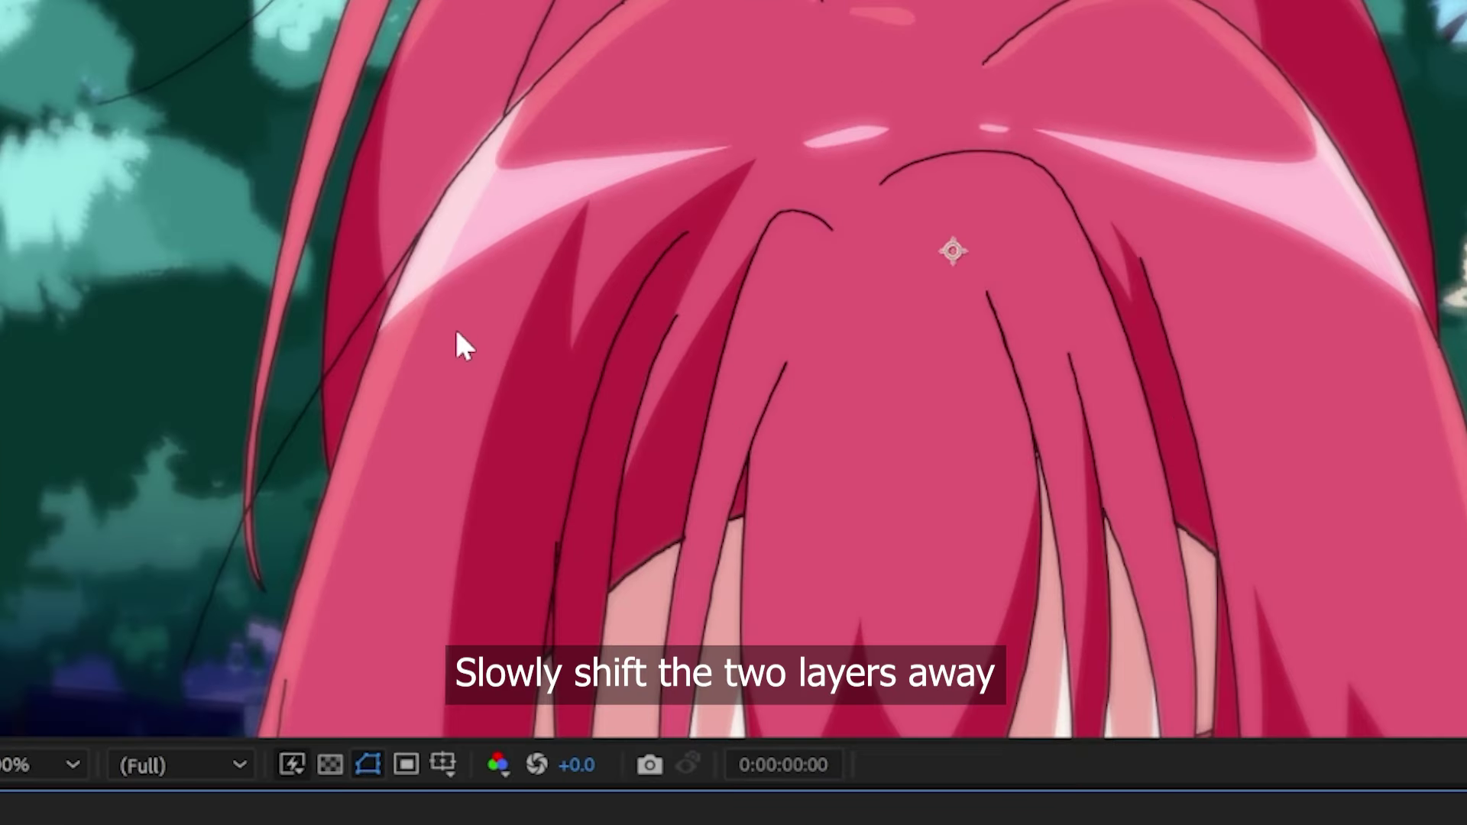
Nudge one channel layer left and the other right to produce red and cyan fringing.
key(Left)
key(Left)
key(Left)
key(Left)
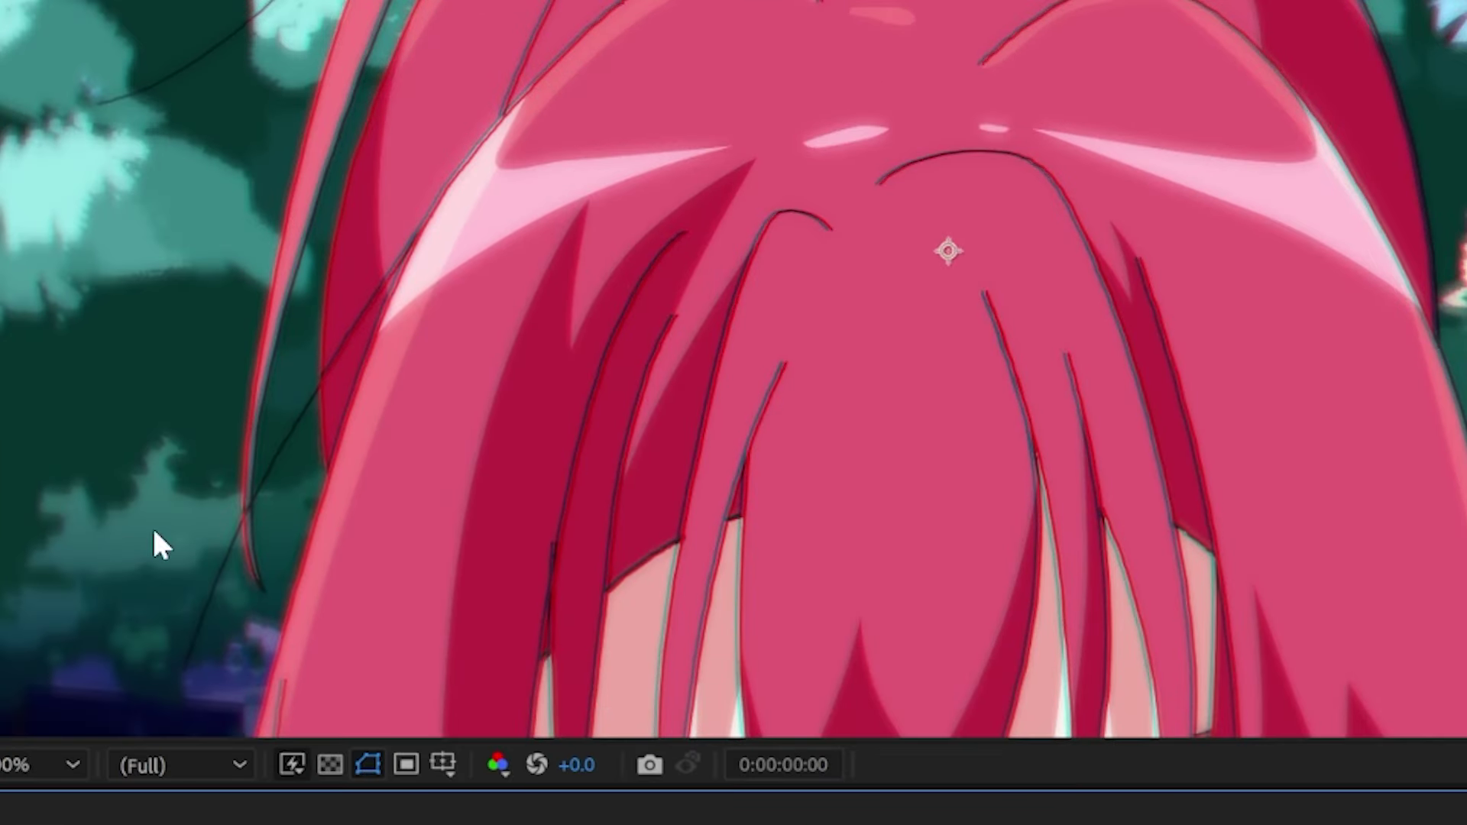
key(Right)
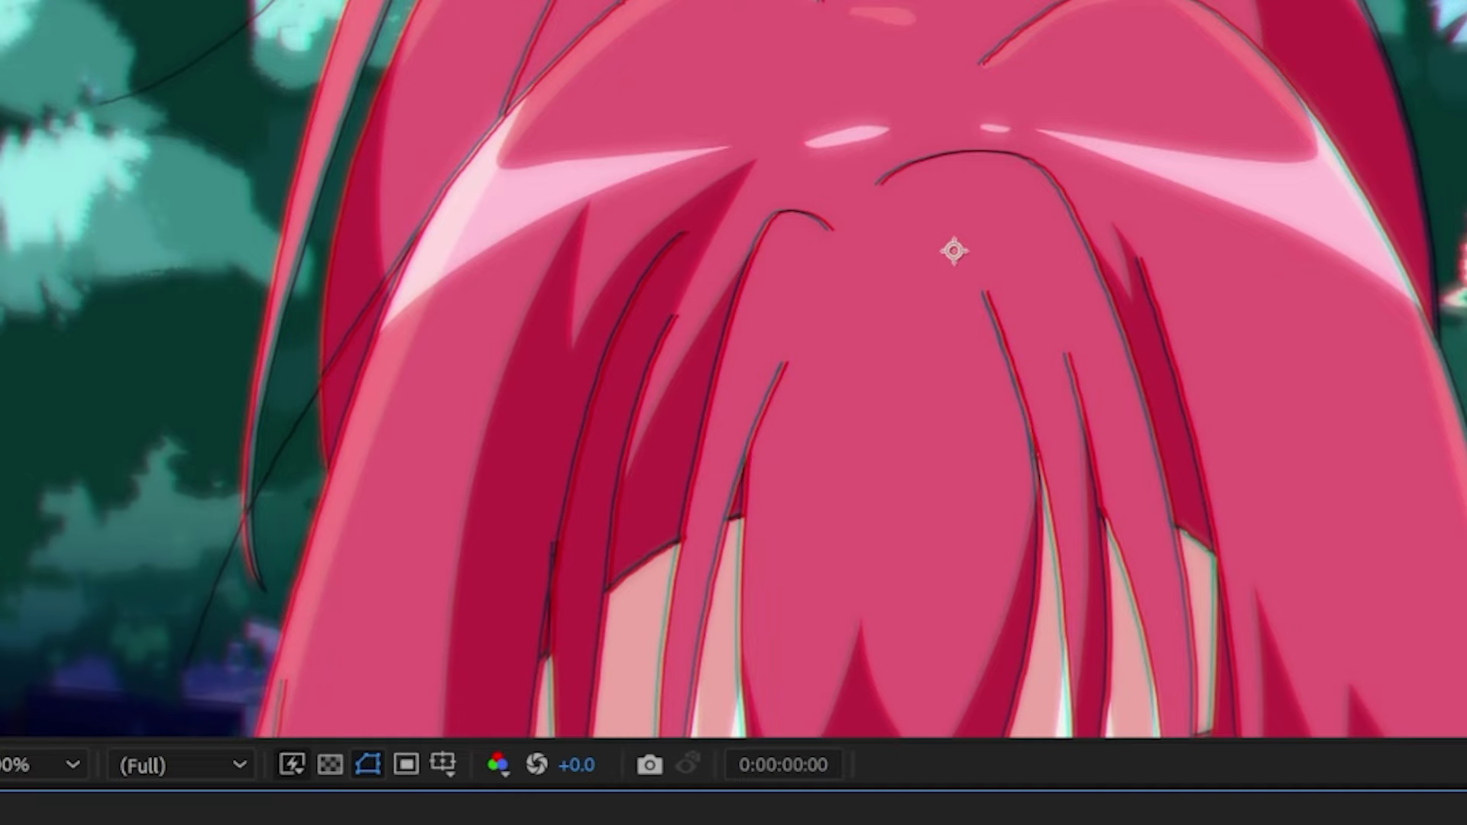
key(Right)
key(Right)
key(Right)
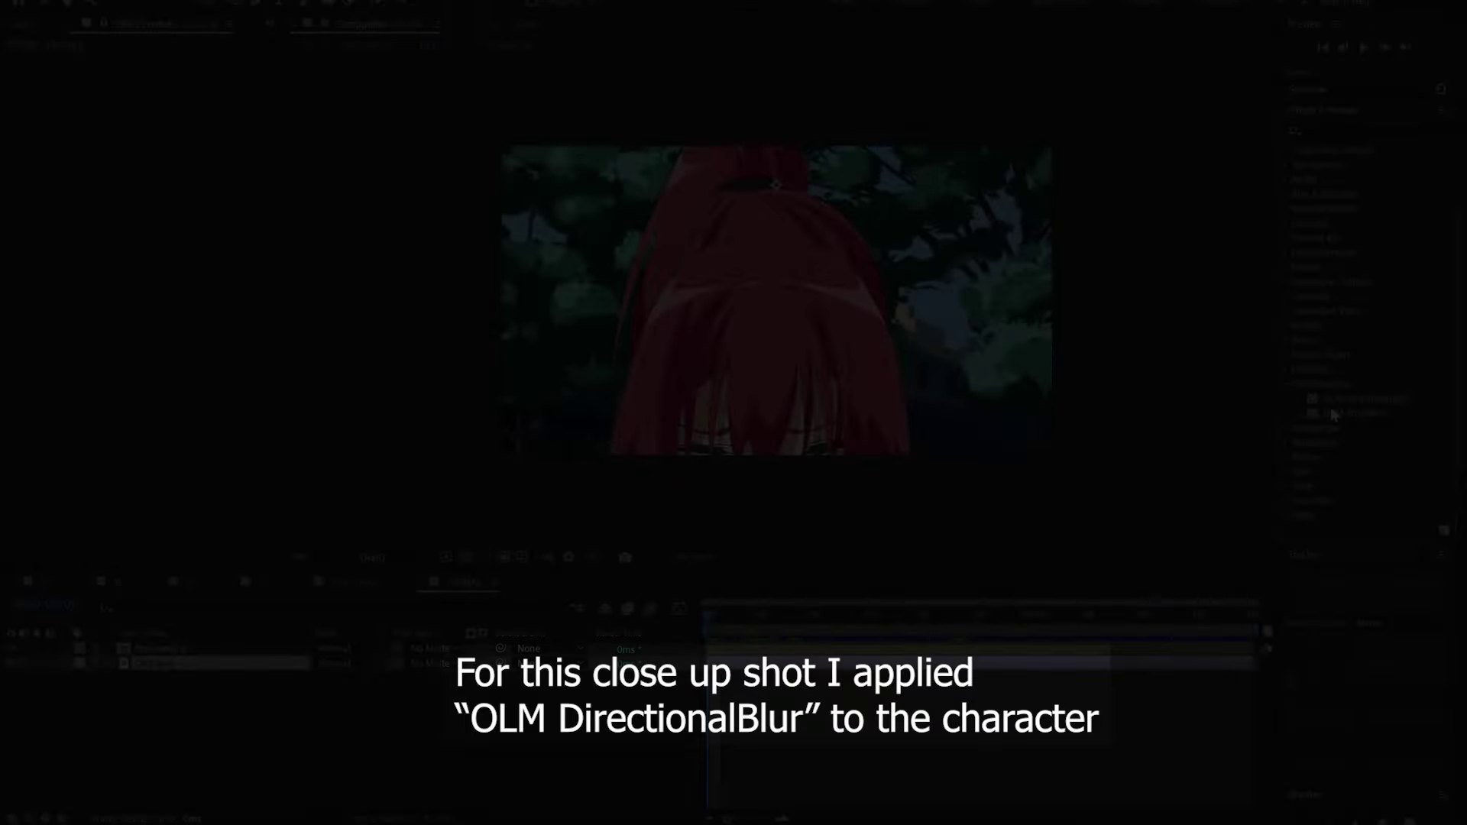
Keyframe OLM DirectionalBlur Blur Strength from 15 down to 0 at frame 06.
key(period)
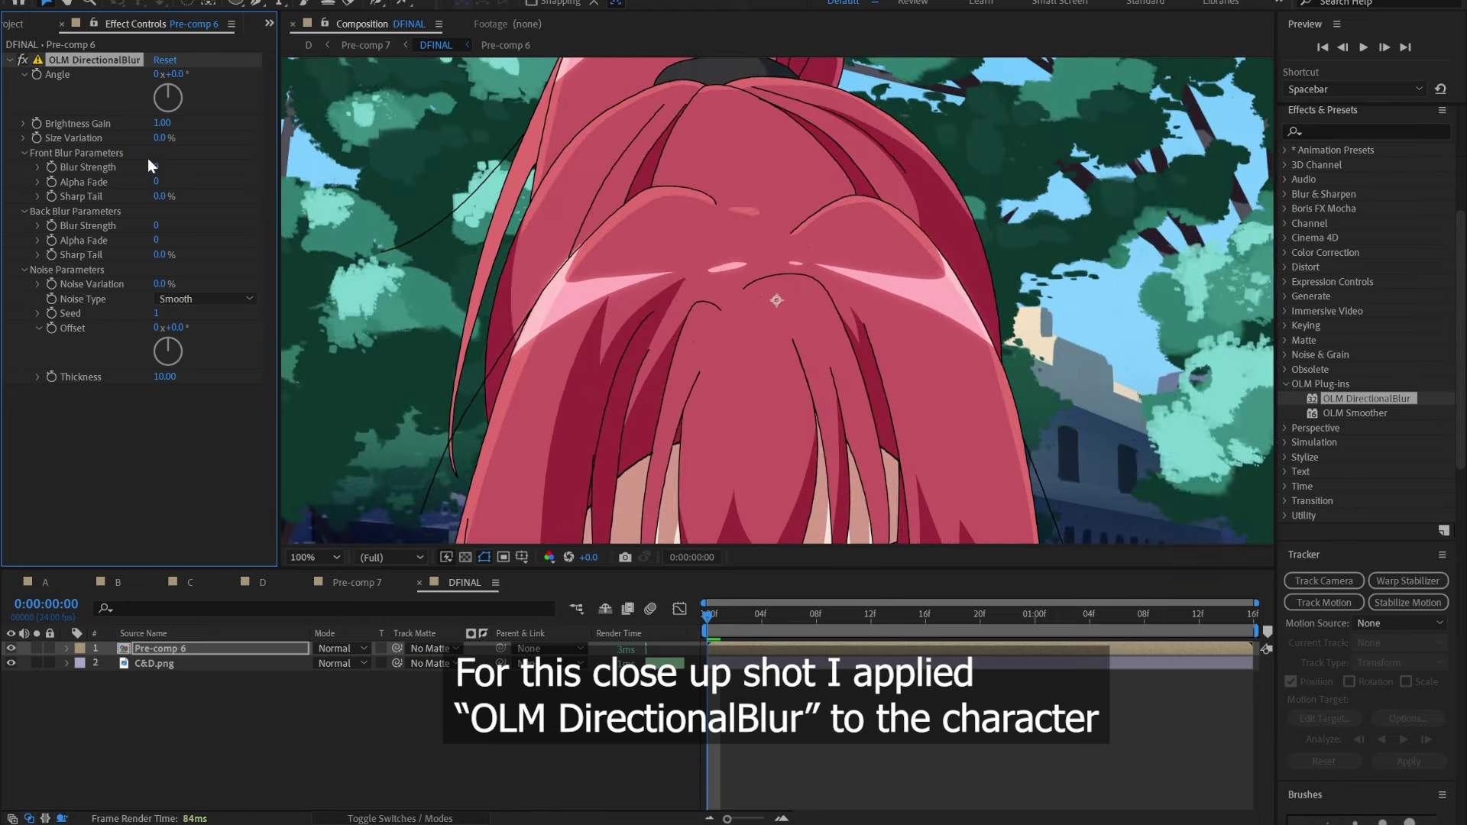
drag(156, 169, 163, 173)
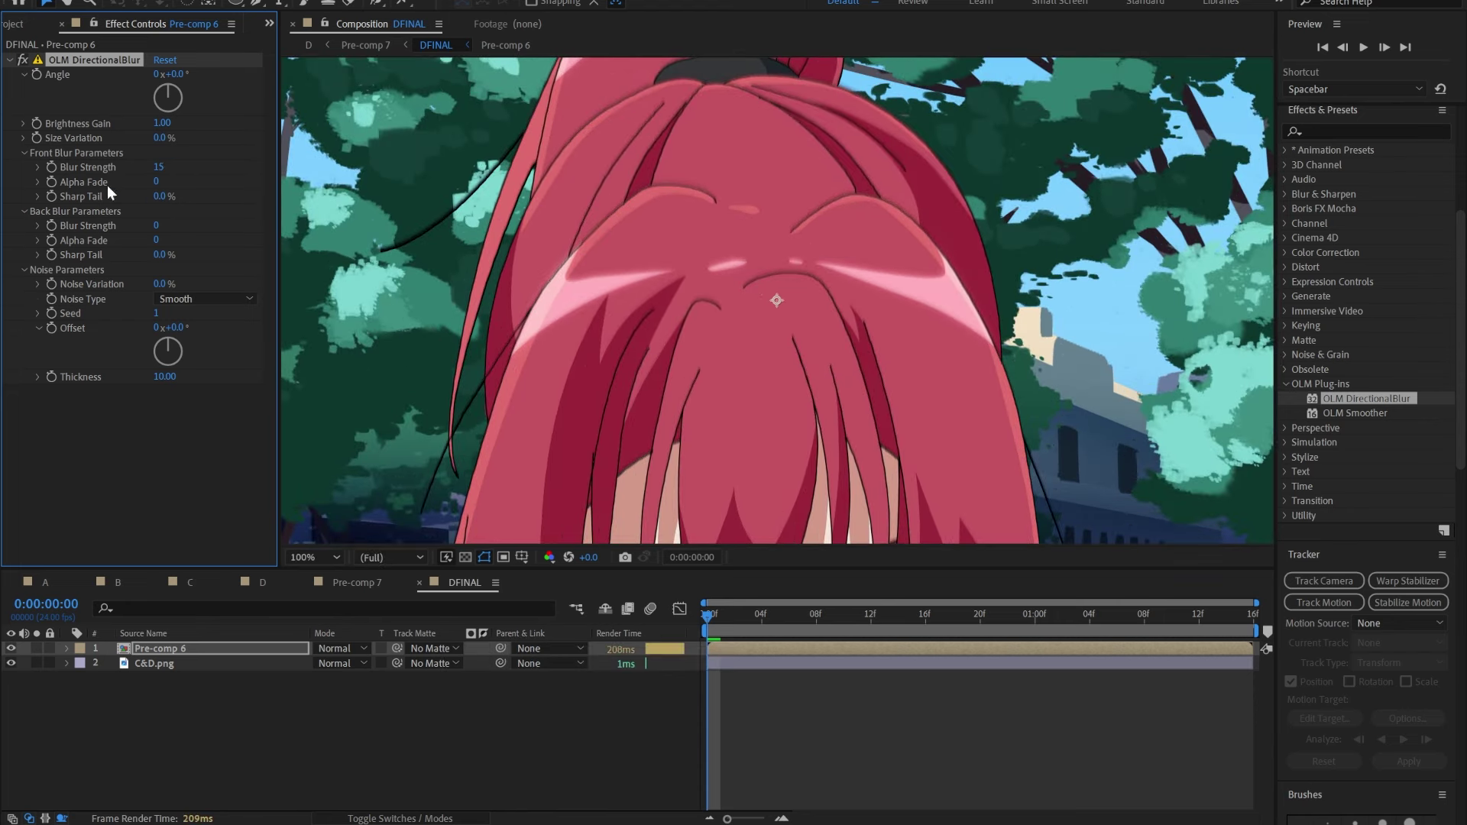
mouse_move(820, 636)
mouse_down()
mouse_move(764, 650)
mouse_move(790, 616)
mouse_up()
key(u)
click(159, 166)
text(0)
key(Return)
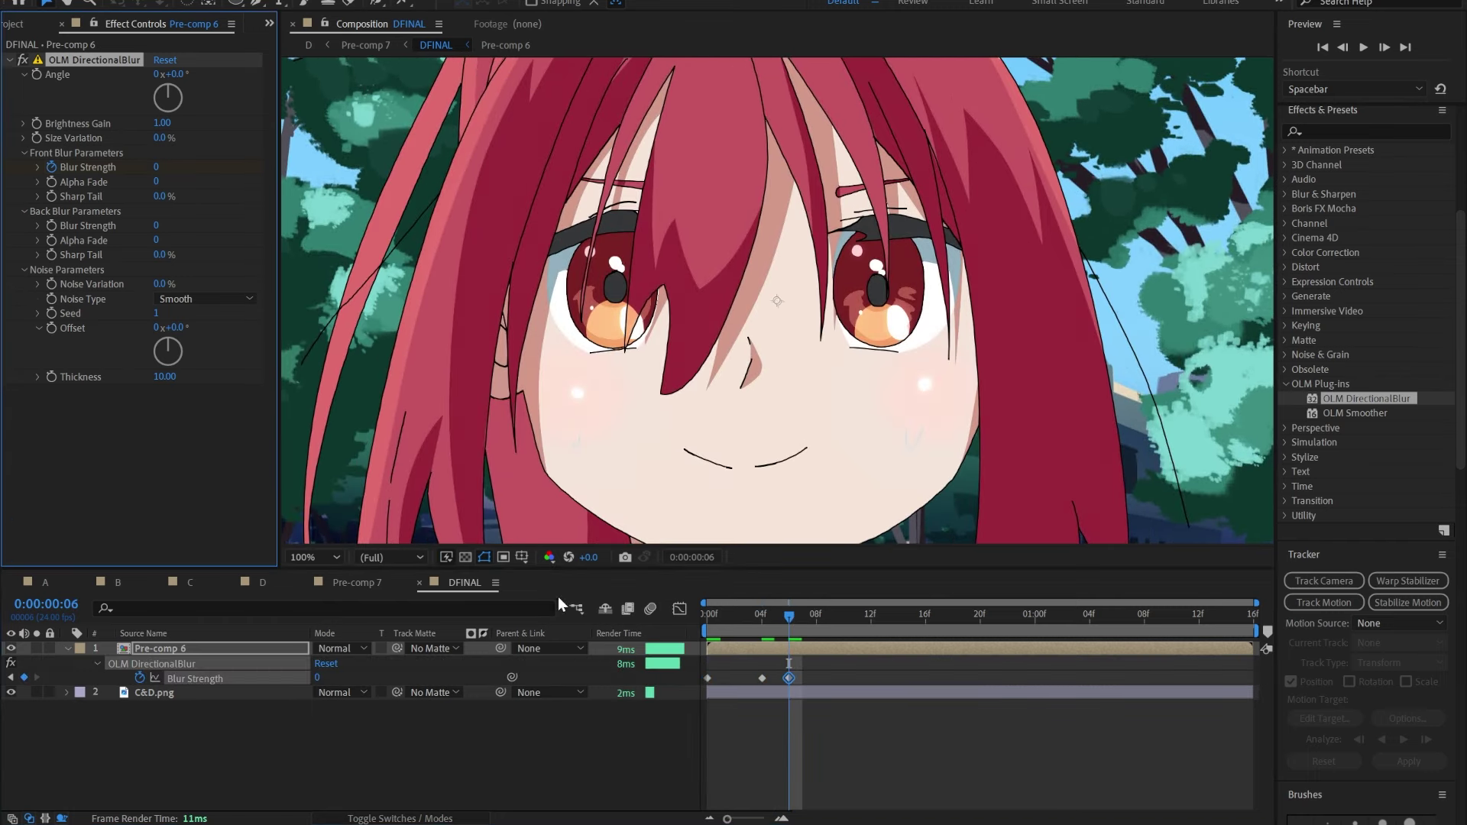
Adjust the Blur Strength keyframe easing in the Graph Editor and play back the animation.
click(679, 609)
drag(831, 751, 757, 774)
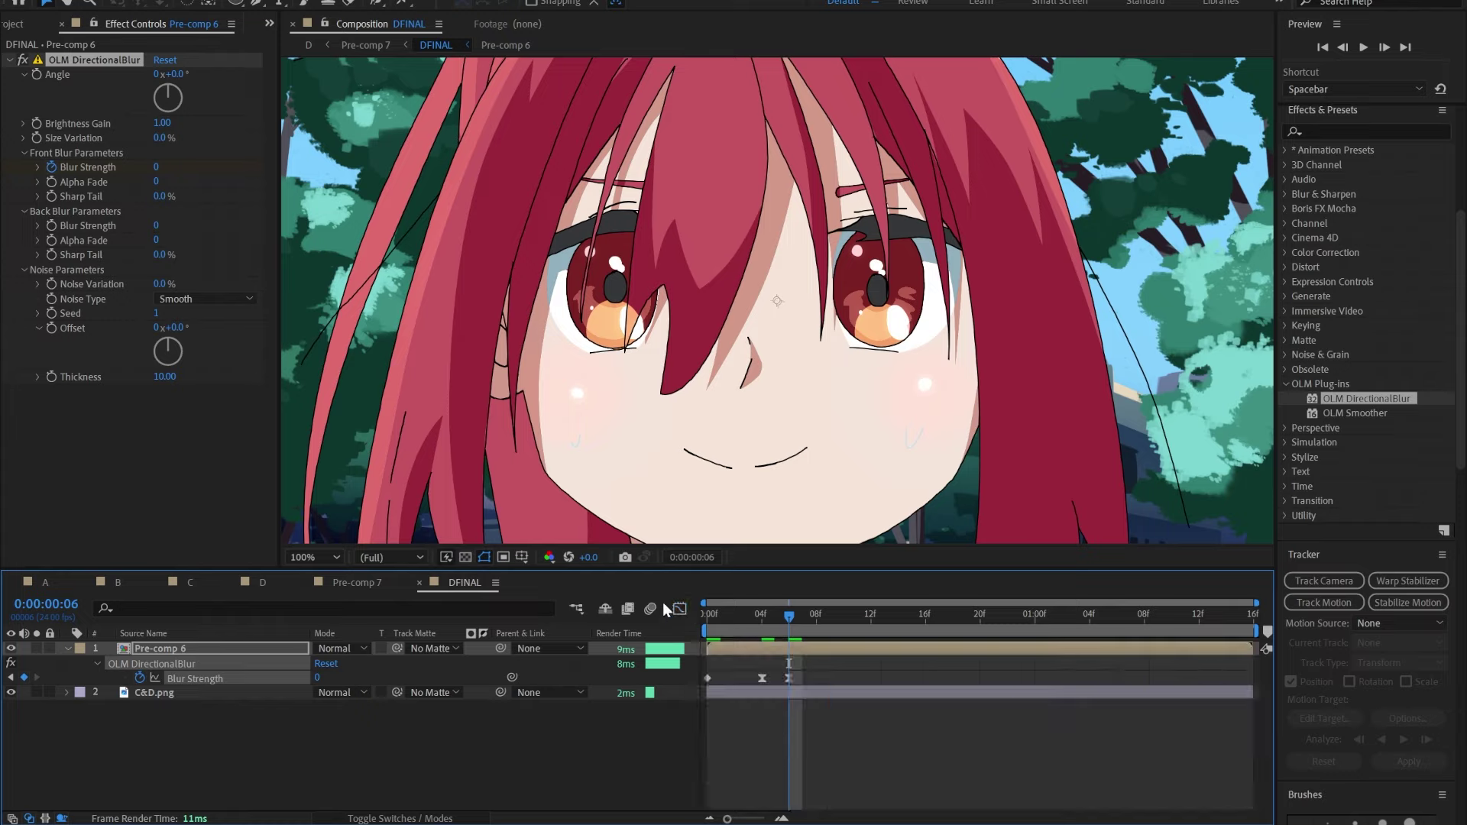
drag(817, 686, 747, 642)
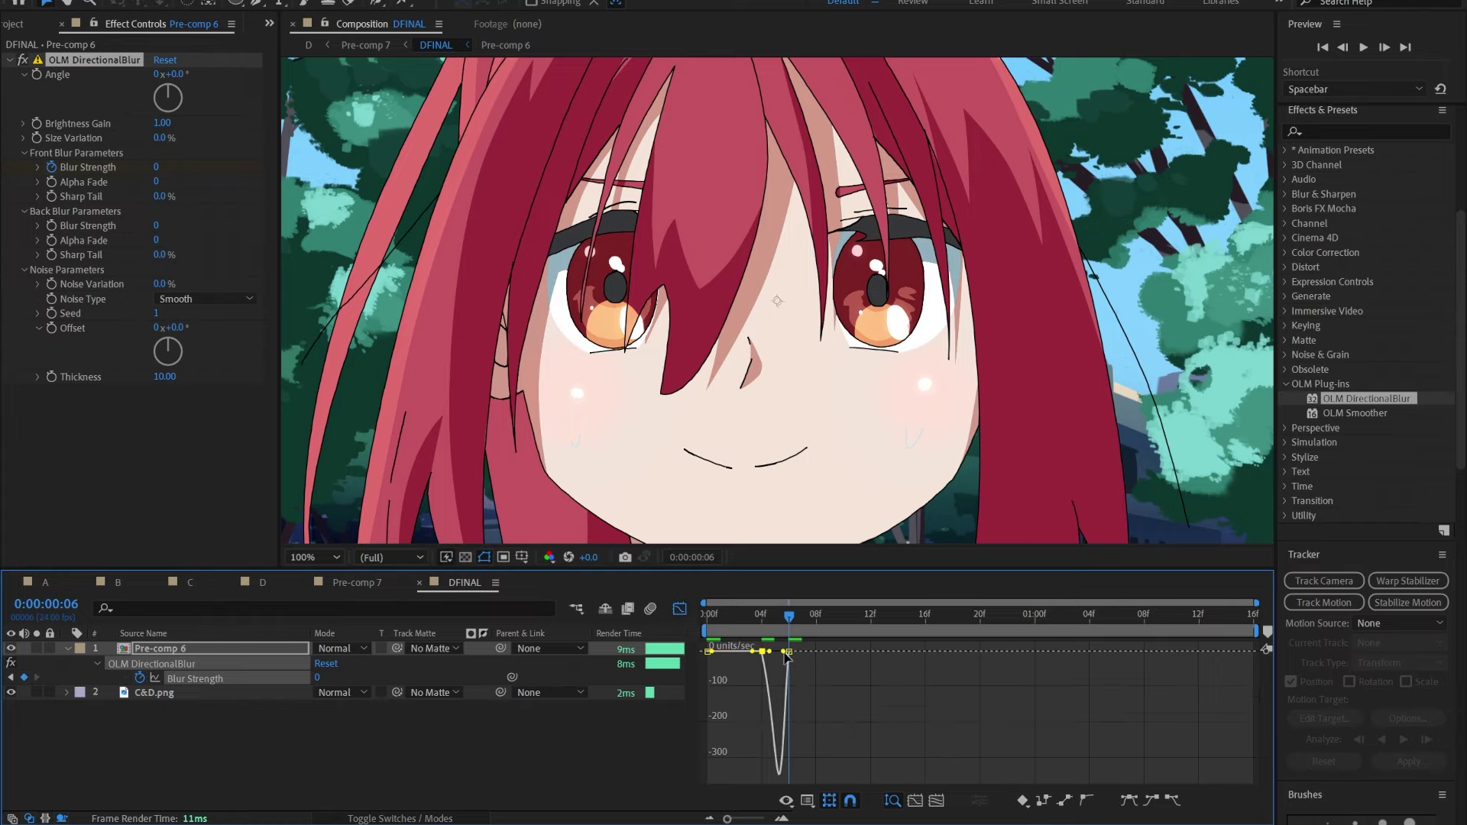
click(679, 609)
key(space)
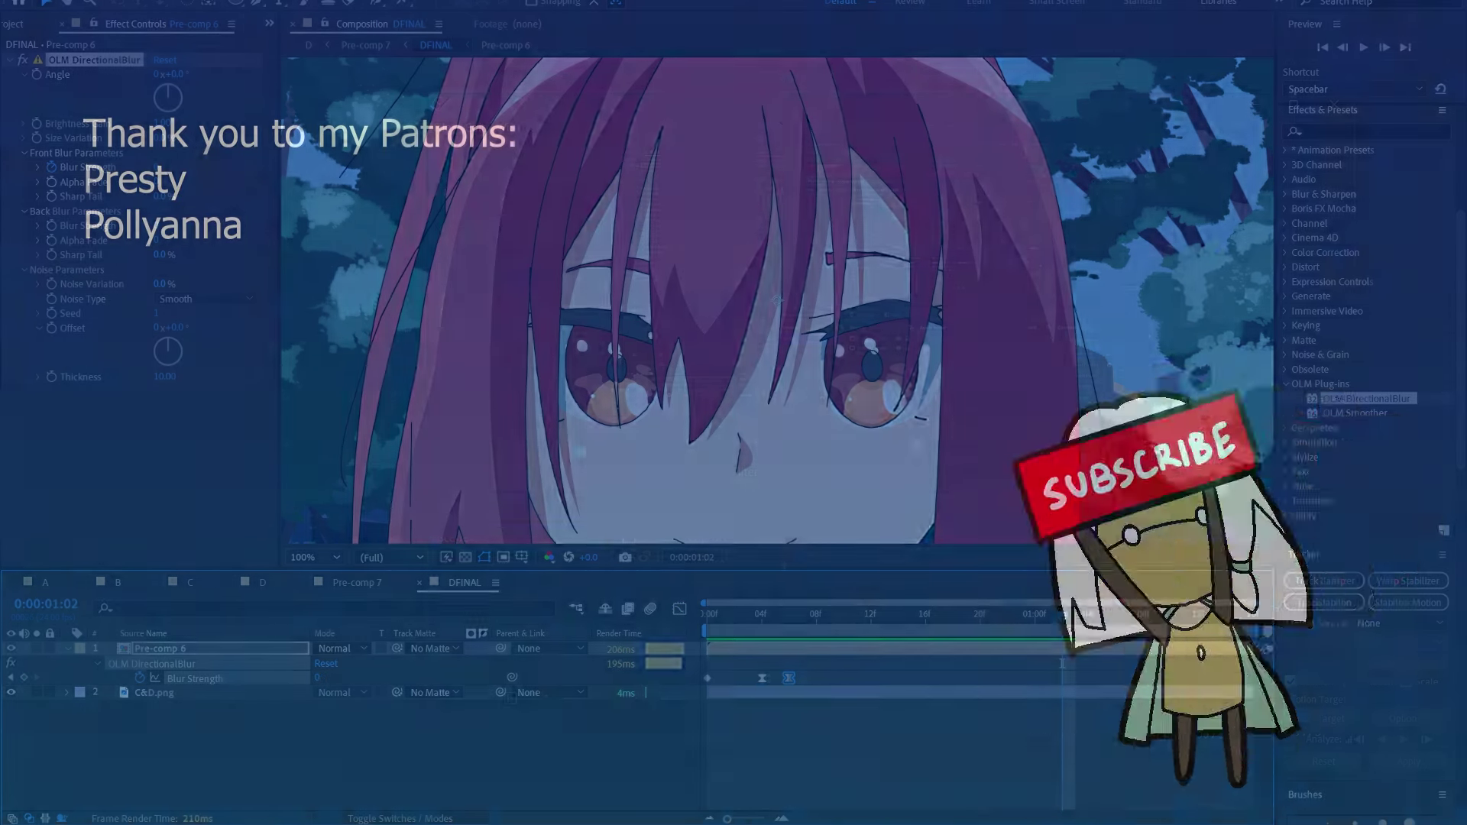